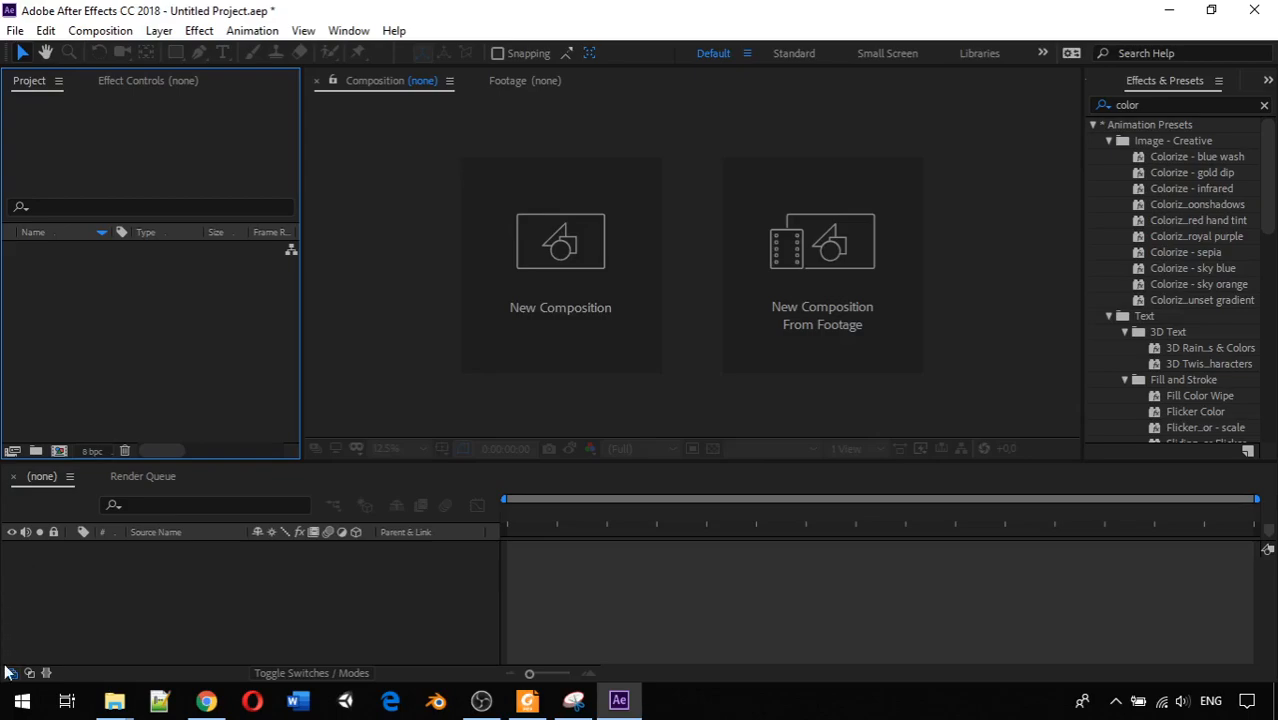
- Import Pexels Videos 1093664.mp4 from the 5.Efek dan Preset folder into the project
left_click(141, 608)
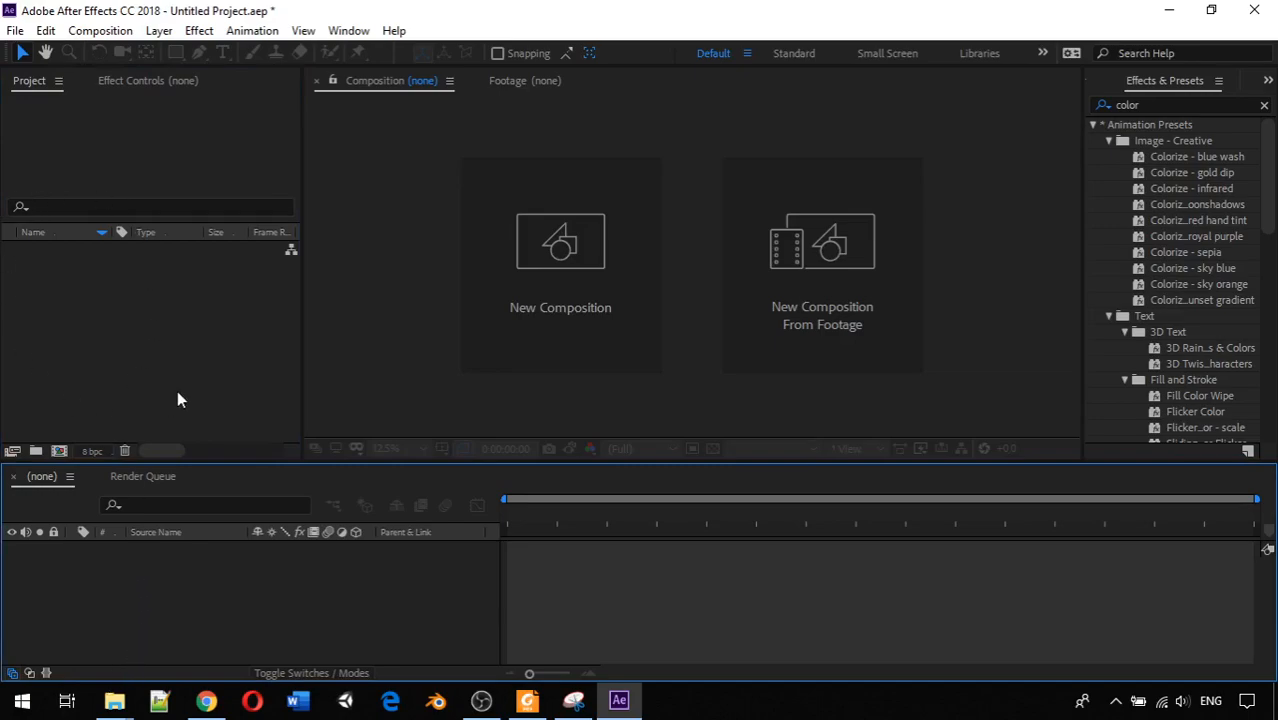
left_click(114, 700)
left_click(550, 590)
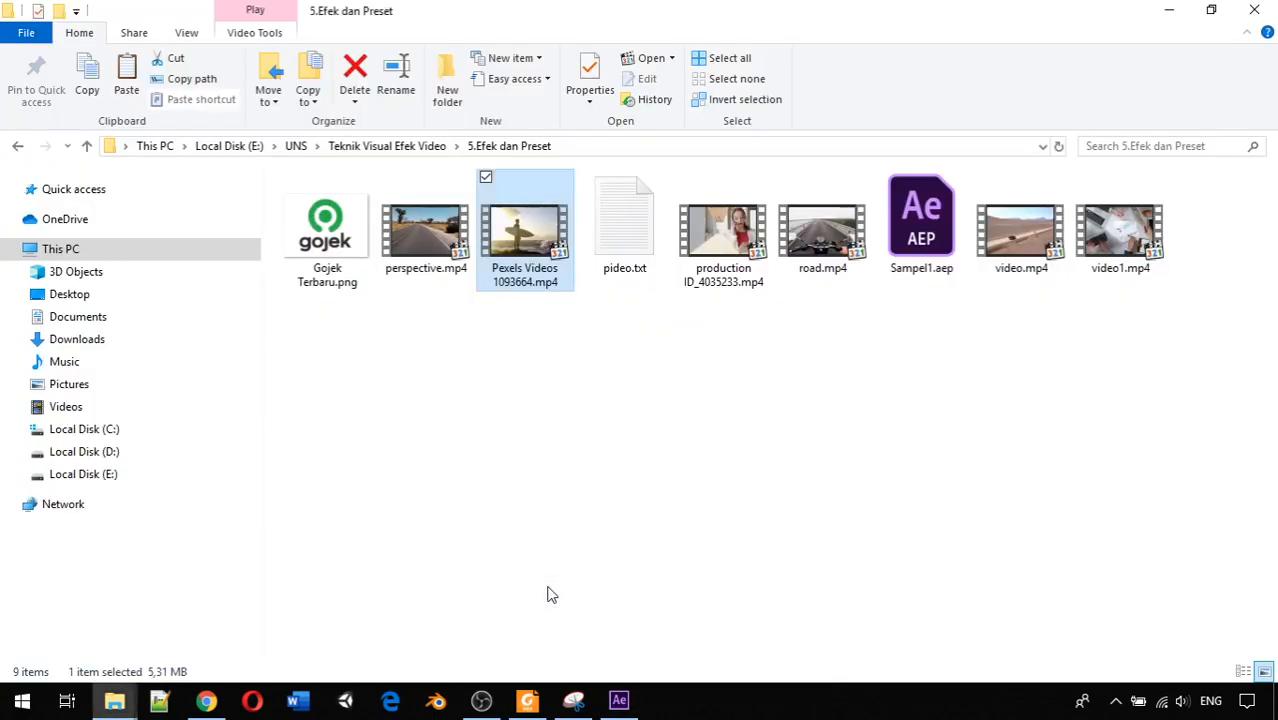
left_click_drag(524, 235, 111, 331)
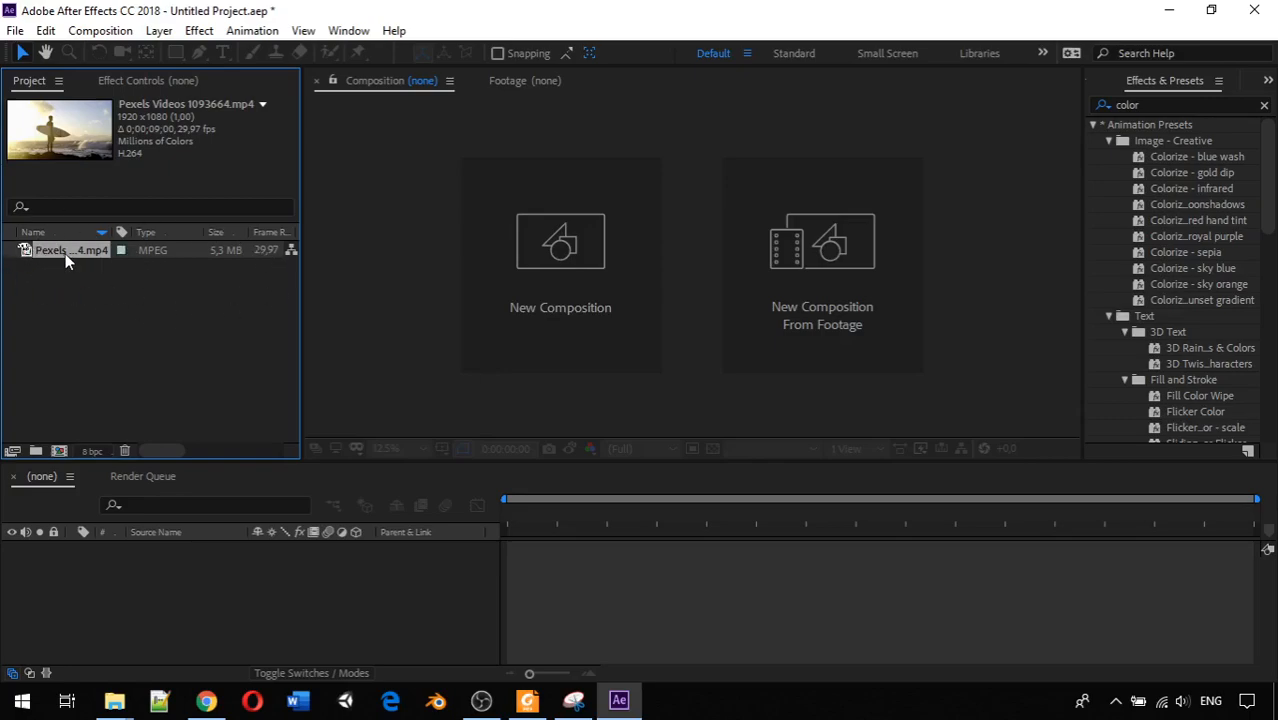
- Create a composition from the imported Pexels video and select its layer
left_click_drag(65, 253, 58, 576)
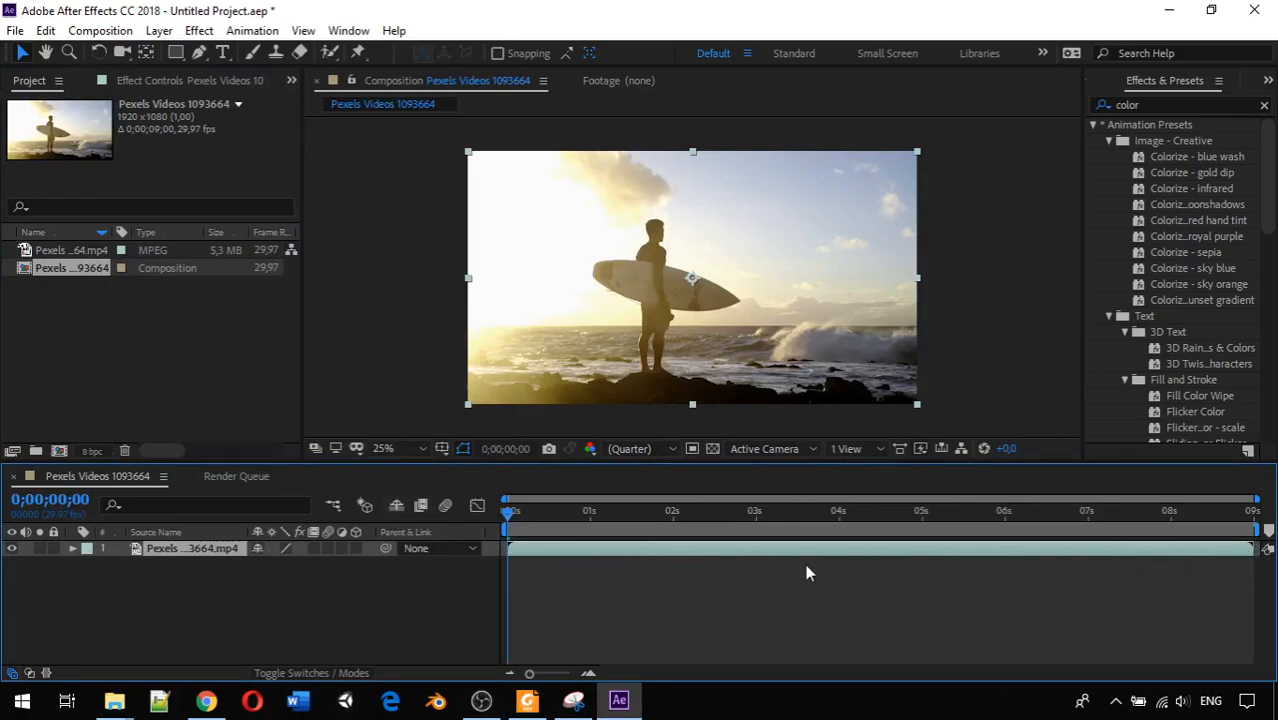
left_click(190, 620)
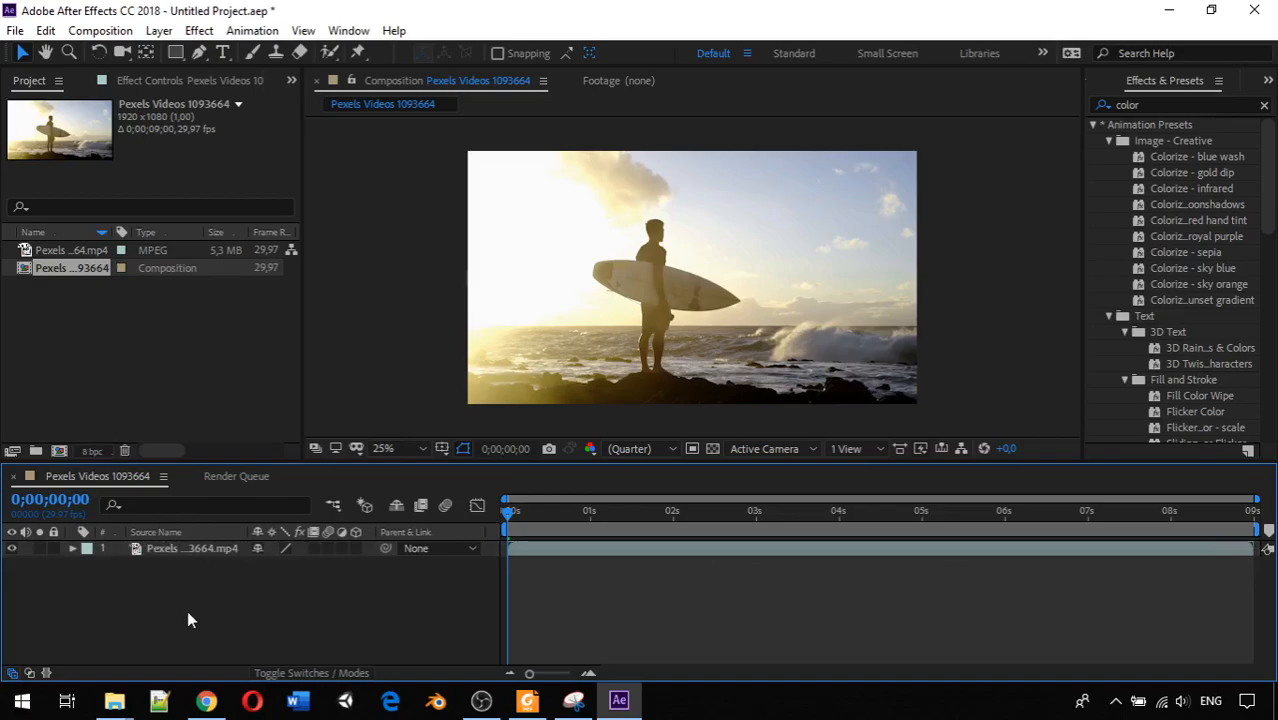
left_click(181, 549)
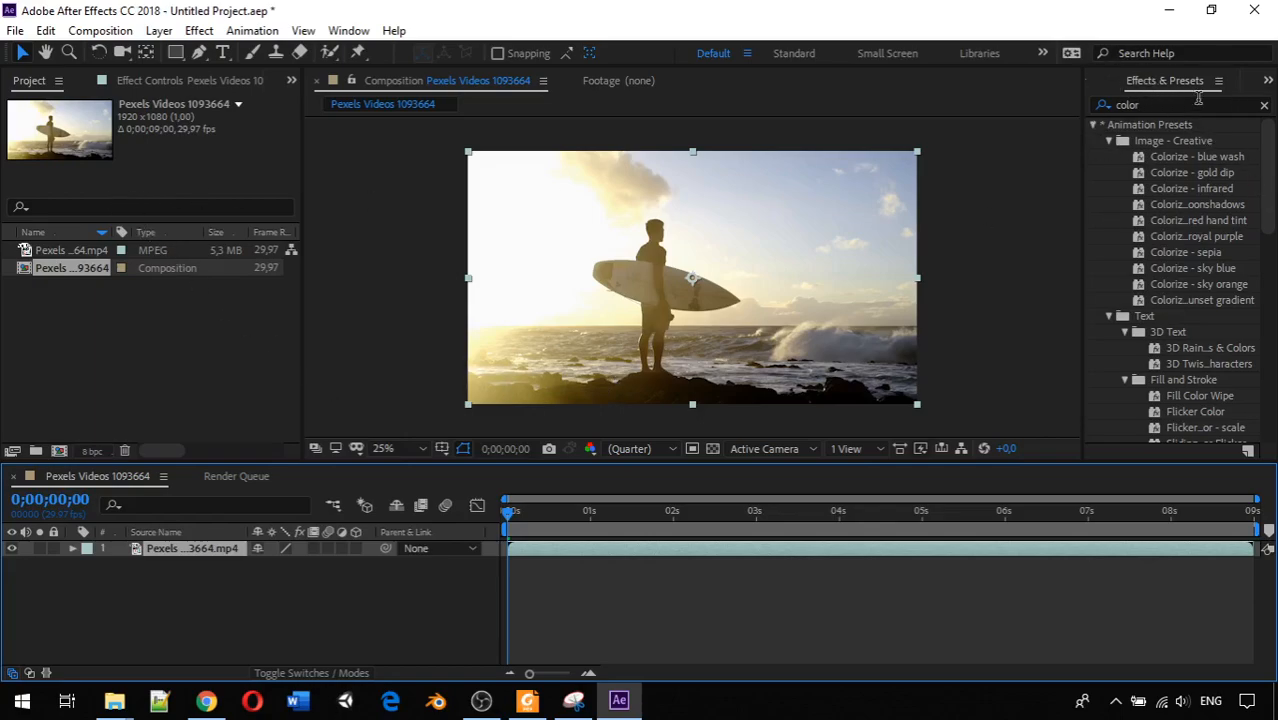
- Look through the docked side panels and the list of available panels to locate Effects & Presets
scroll(1148, 84, "up", 3)
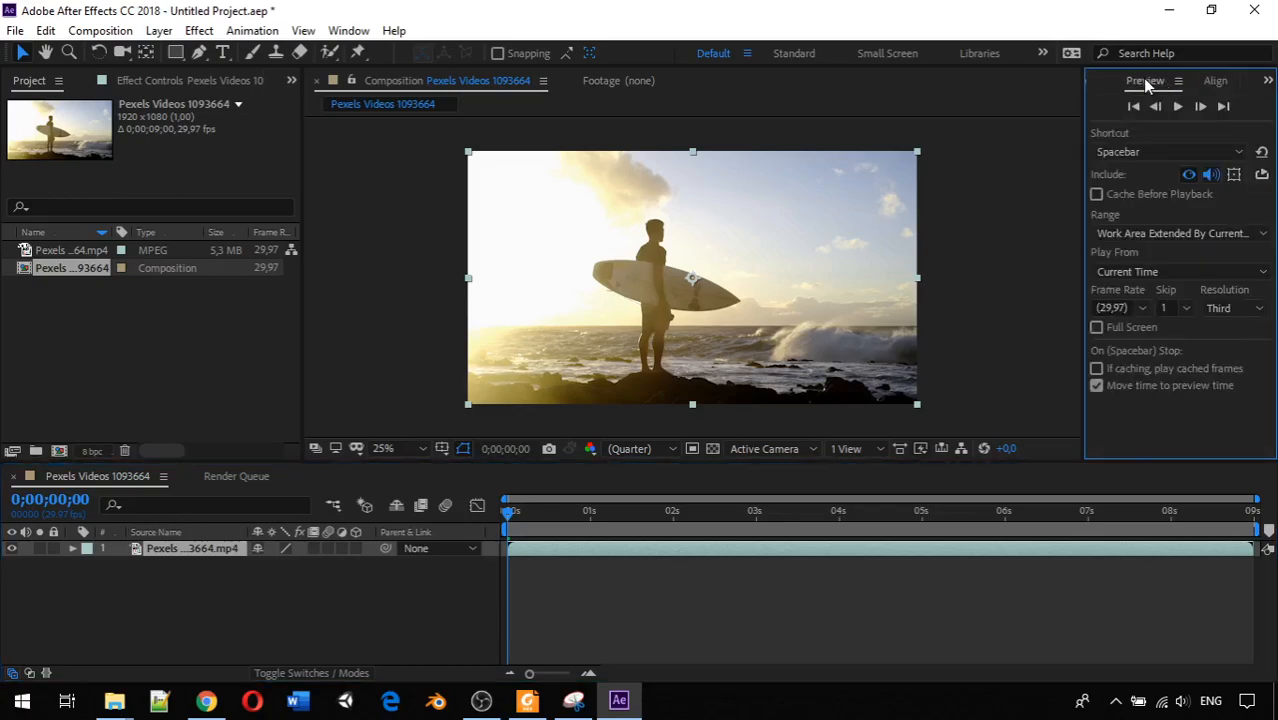
scroll(1145, 82, "down", 7)
scroll(1145, 82, "up", 7)
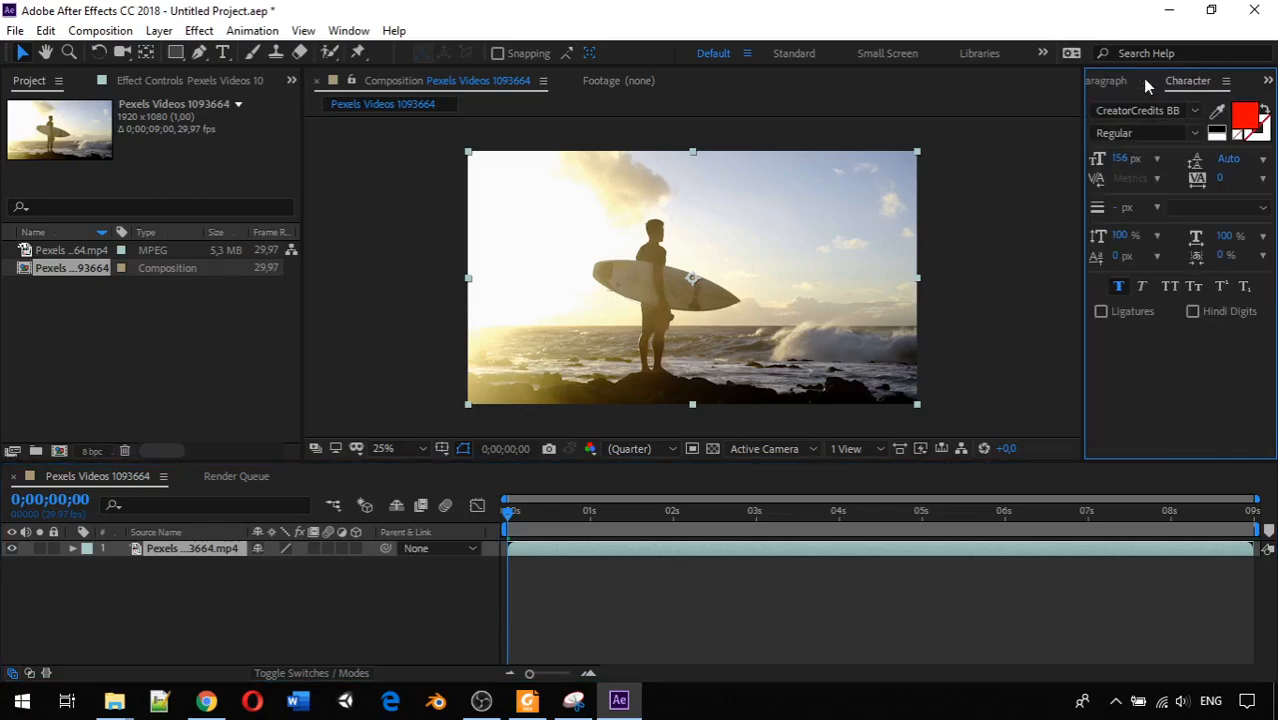
scroll(1142, 78, "down", 6)
scroll(1142, 78, "up", 2)
scroll(1141, 78, "down", 3)
scroll(1141, 79, "up", 1)
scroll(1141, 79, "down", 1)
scroll(1141, 79, "up", 4)
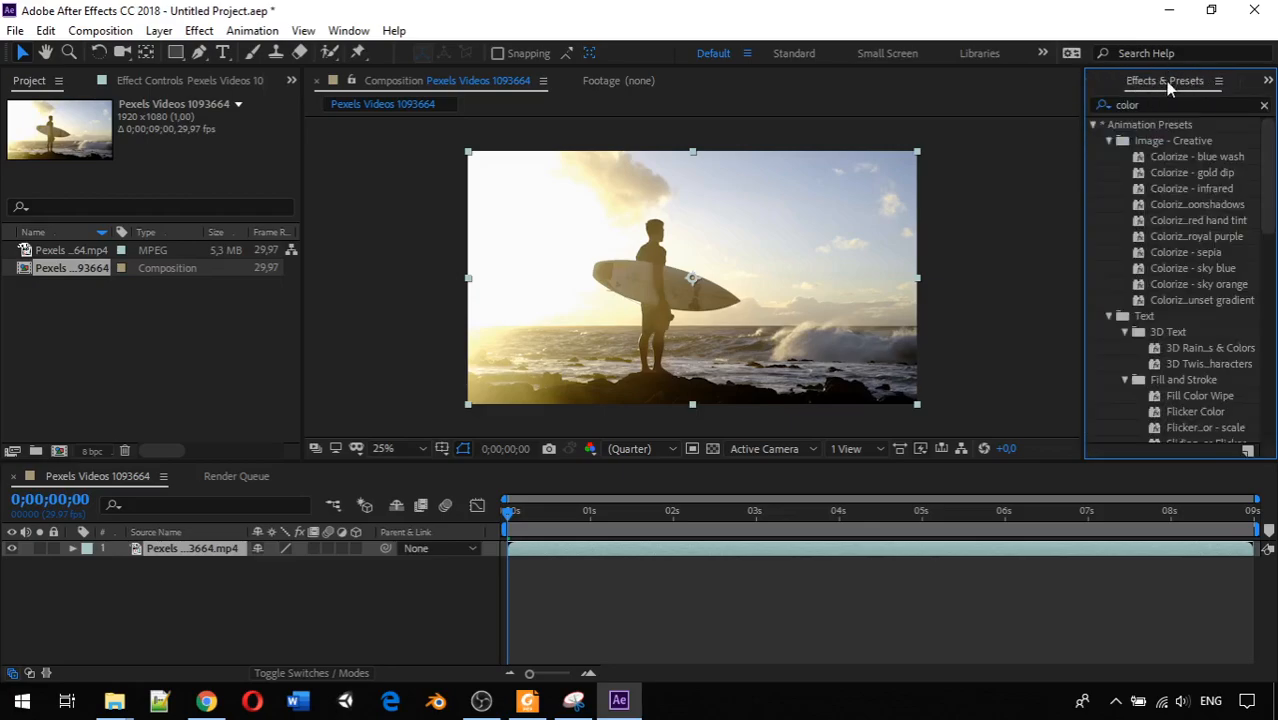
left_click(350, 32)
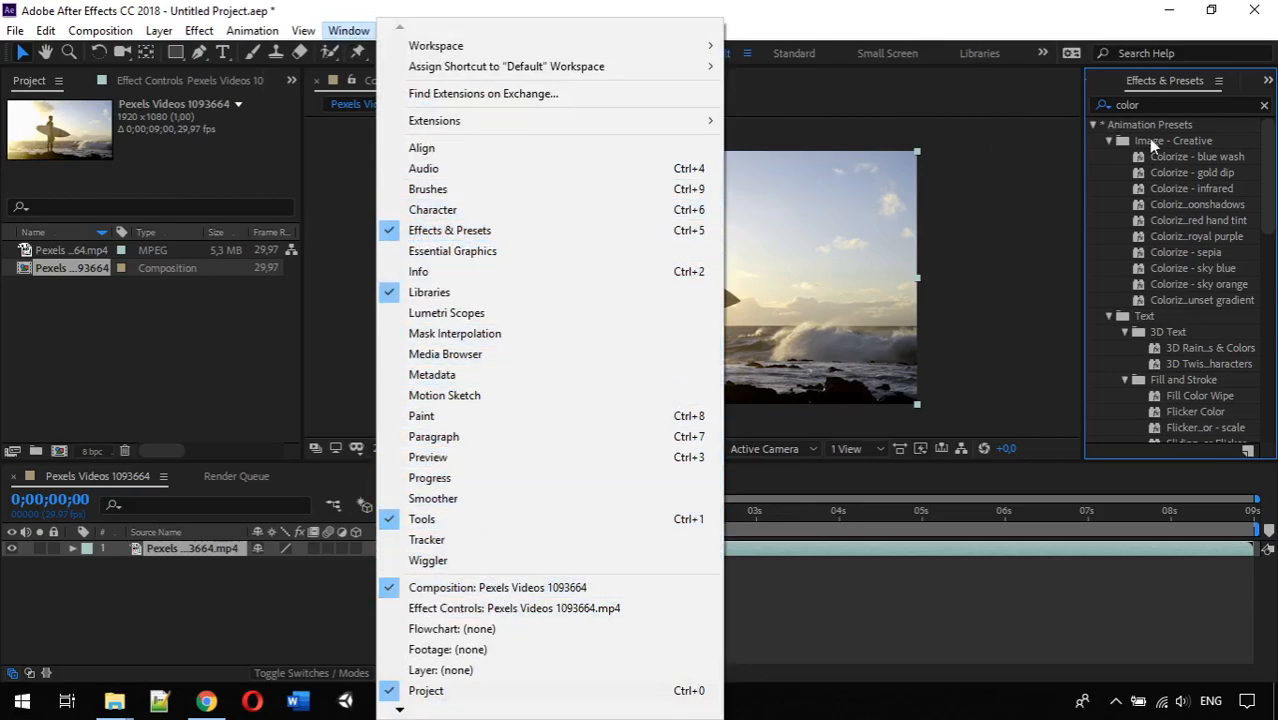
left_click(1163, 84)
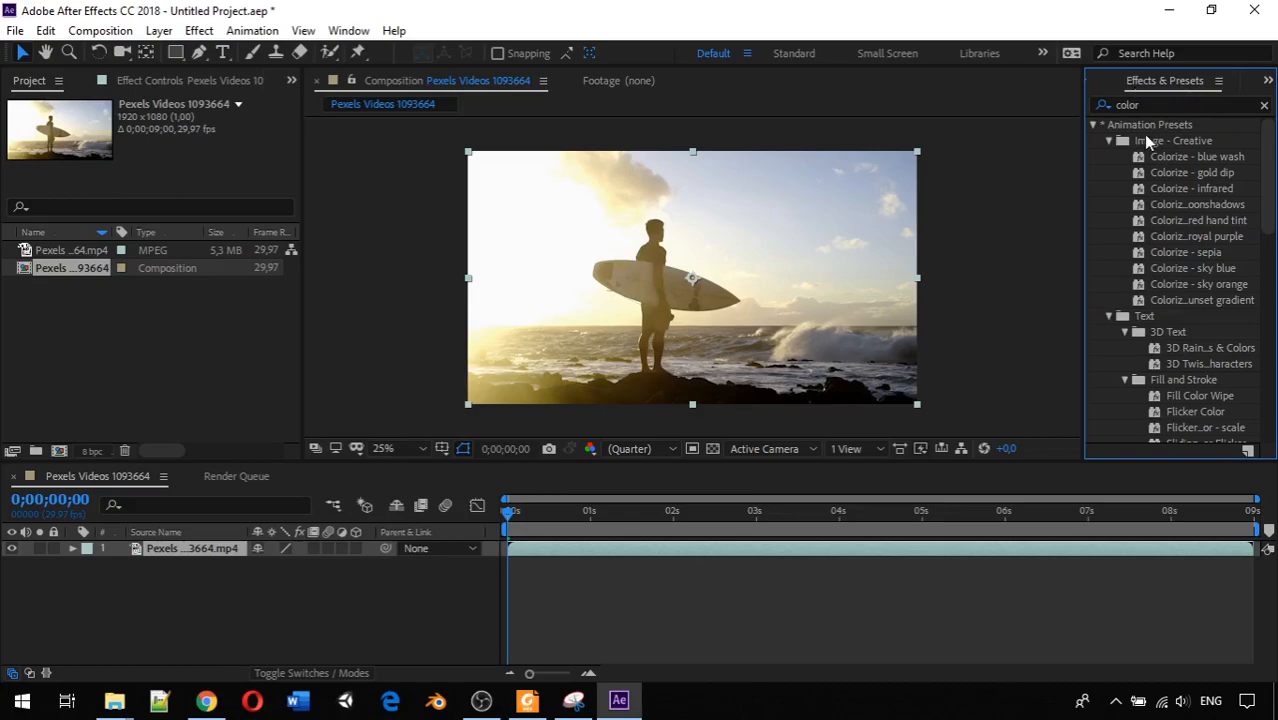
- Clear the effects search term and look over the full list of effect categories
left_click(1157, 104)
left_click(1264, 104)
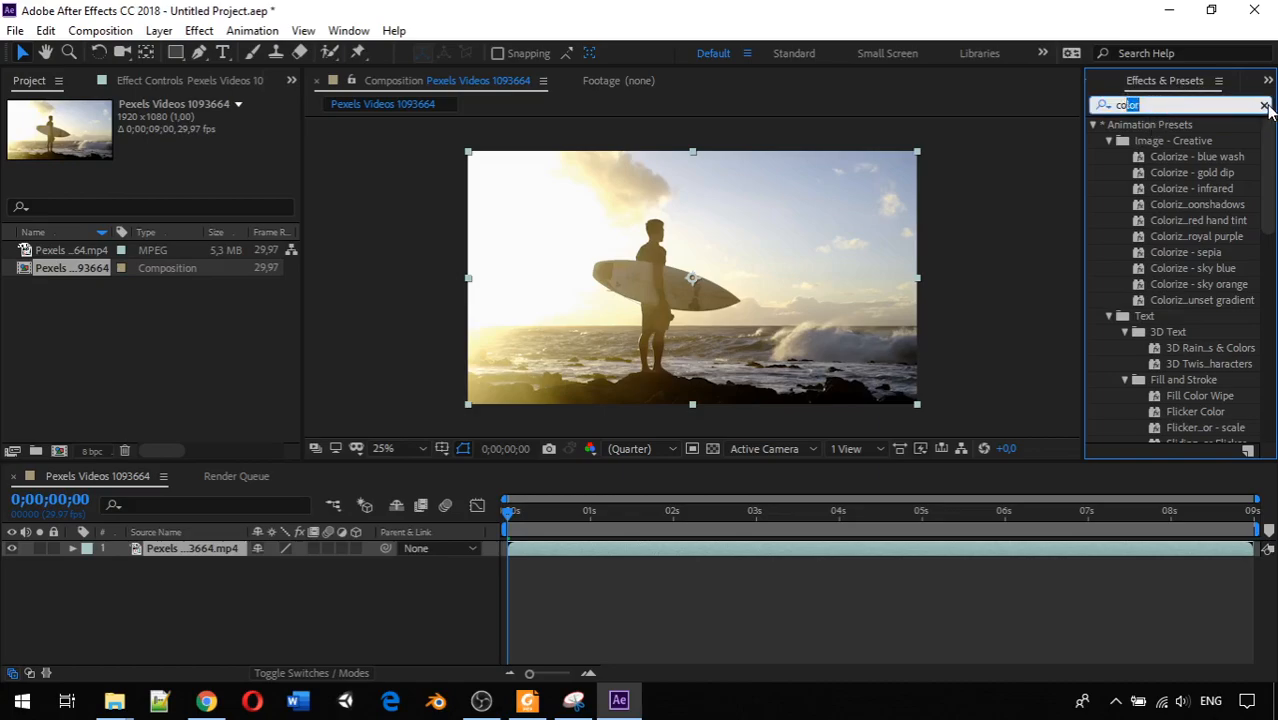
scroll(1155, 165, "down", 2)
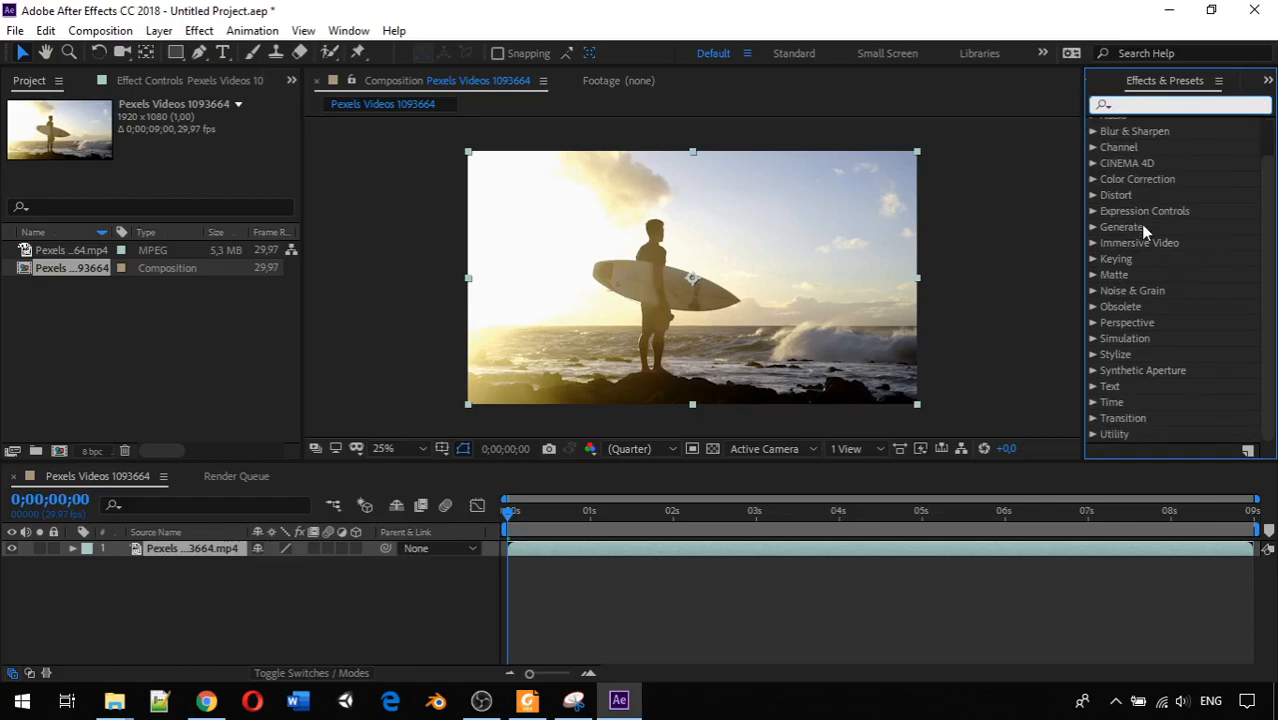
scroll(1144, 374, "up", 2)
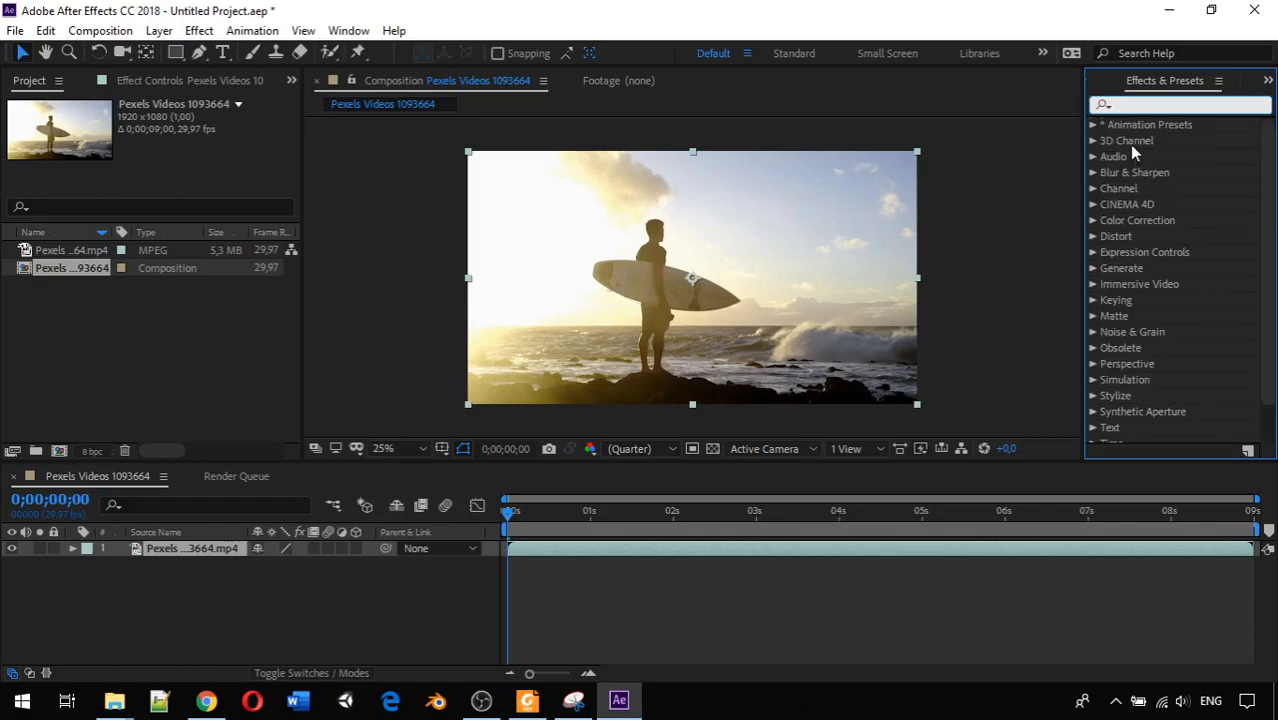
scroll(1133, 173, "down", 2)
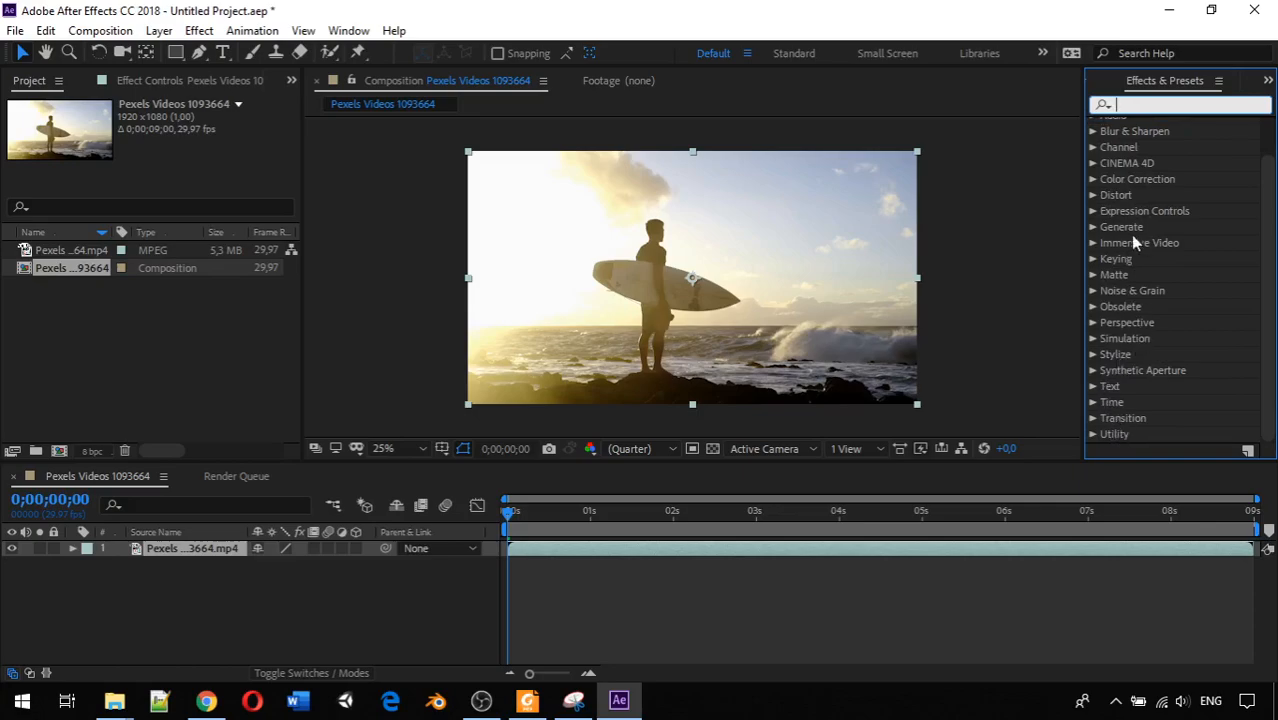
scroll(1133, 259, "up", 2)
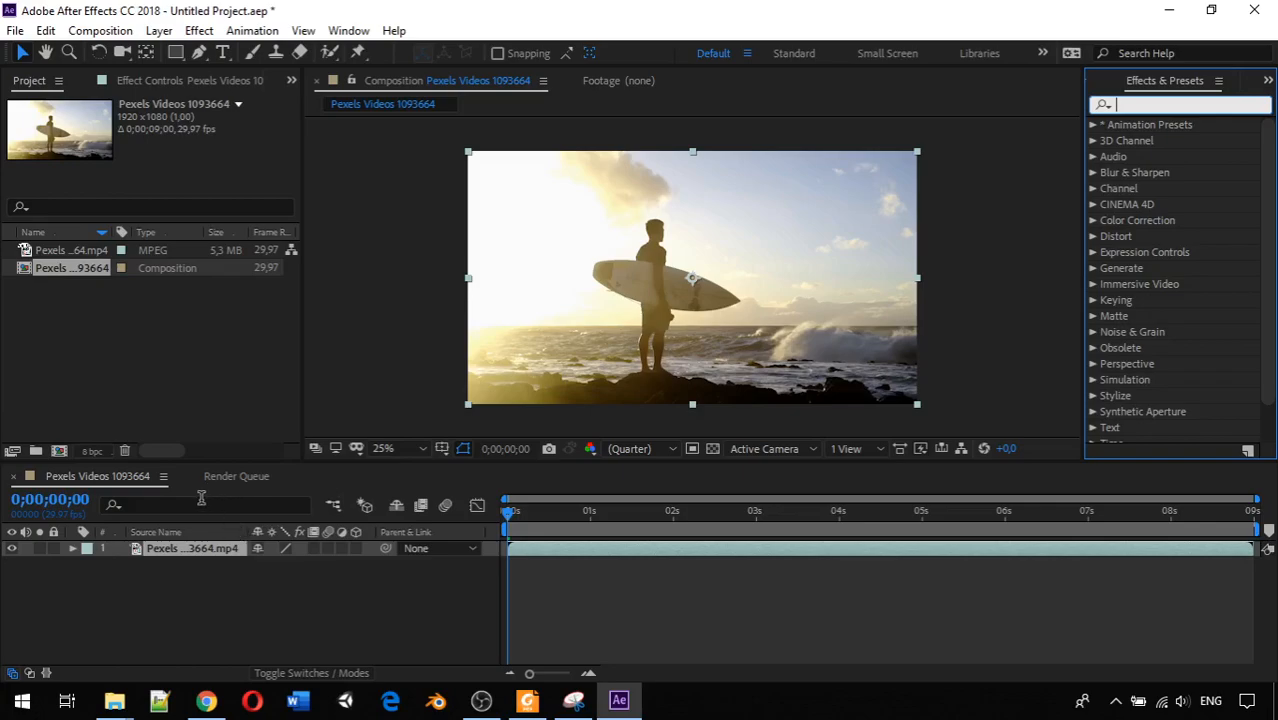
- Expand the Animation Presets category and its Backgrounds folder to view the presets inside
left_click(1098, 126)
left_click(1095, 125)
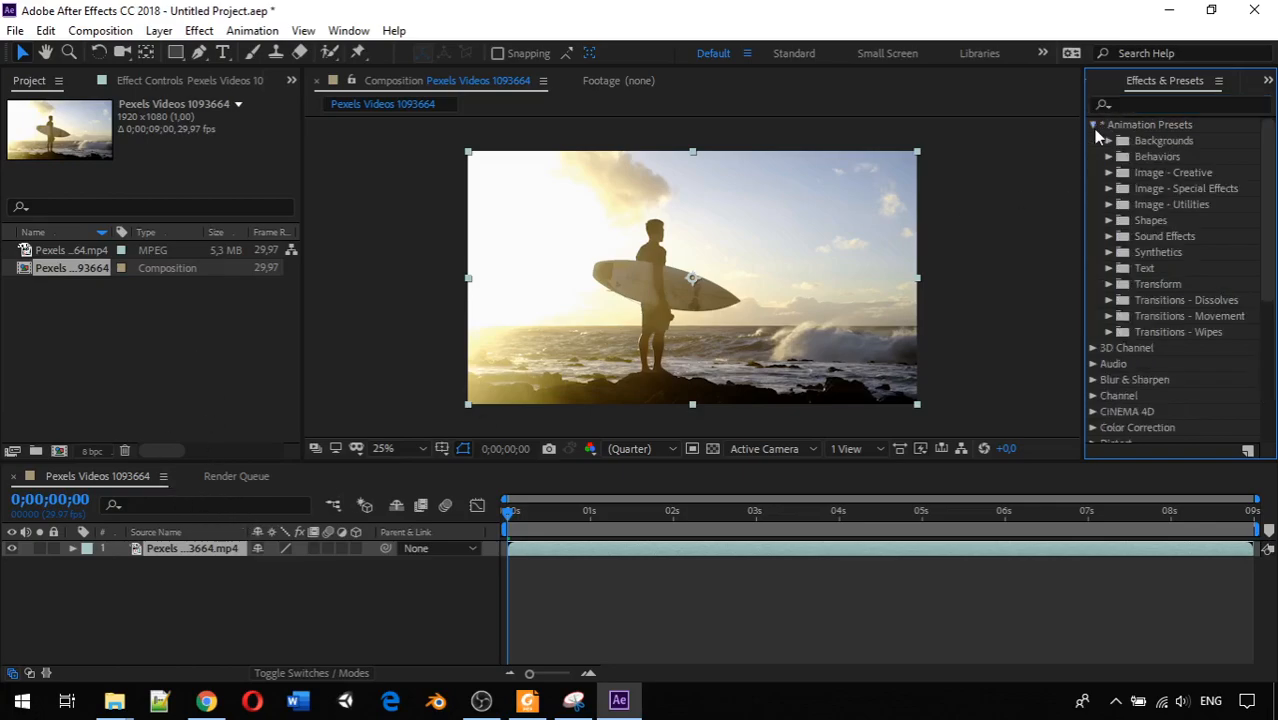
left_click(1109, 141)
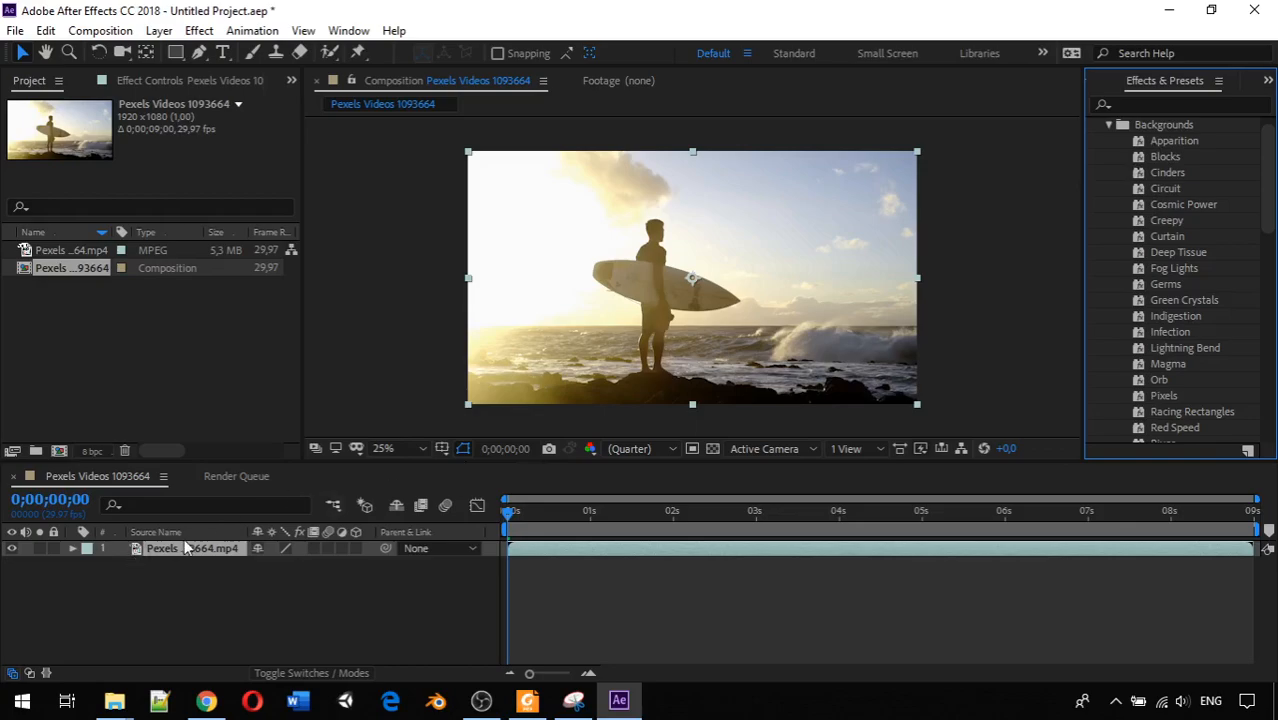
- Add a new adjustment layer above the Pexels video layer in the composition
left_click(72, 548)
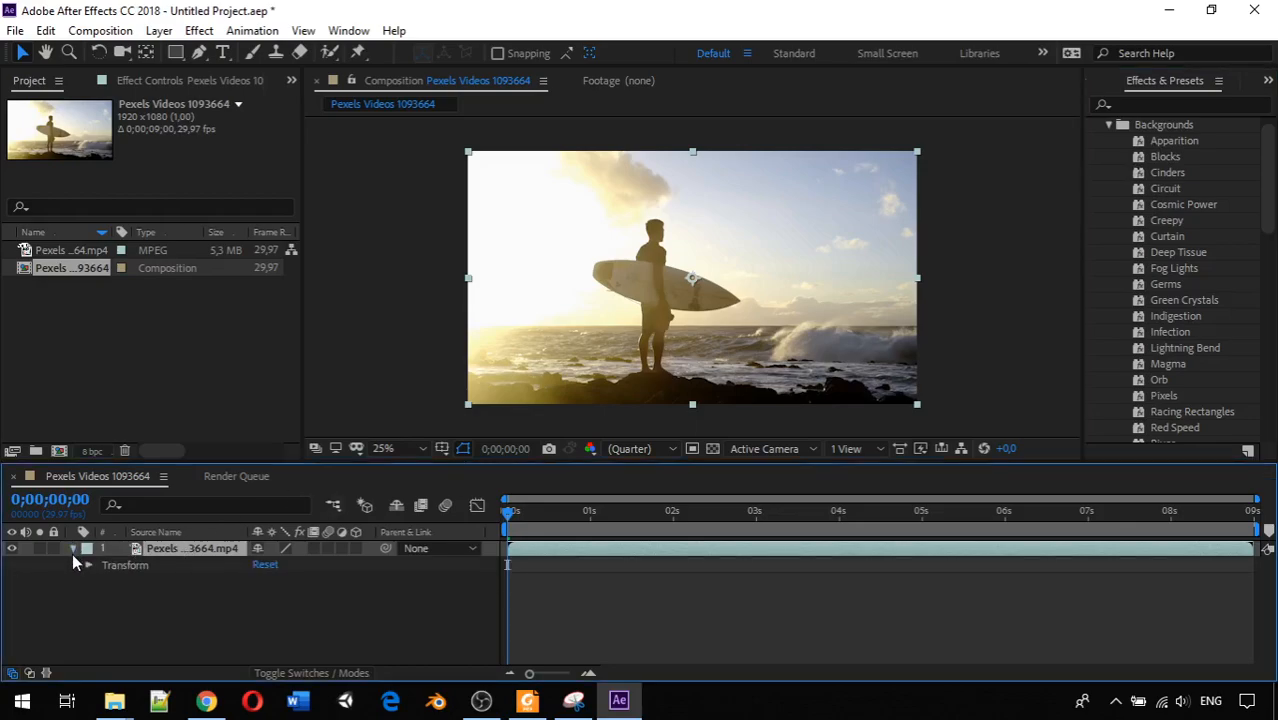
left_click(76, 551)
right_click(296, 614)
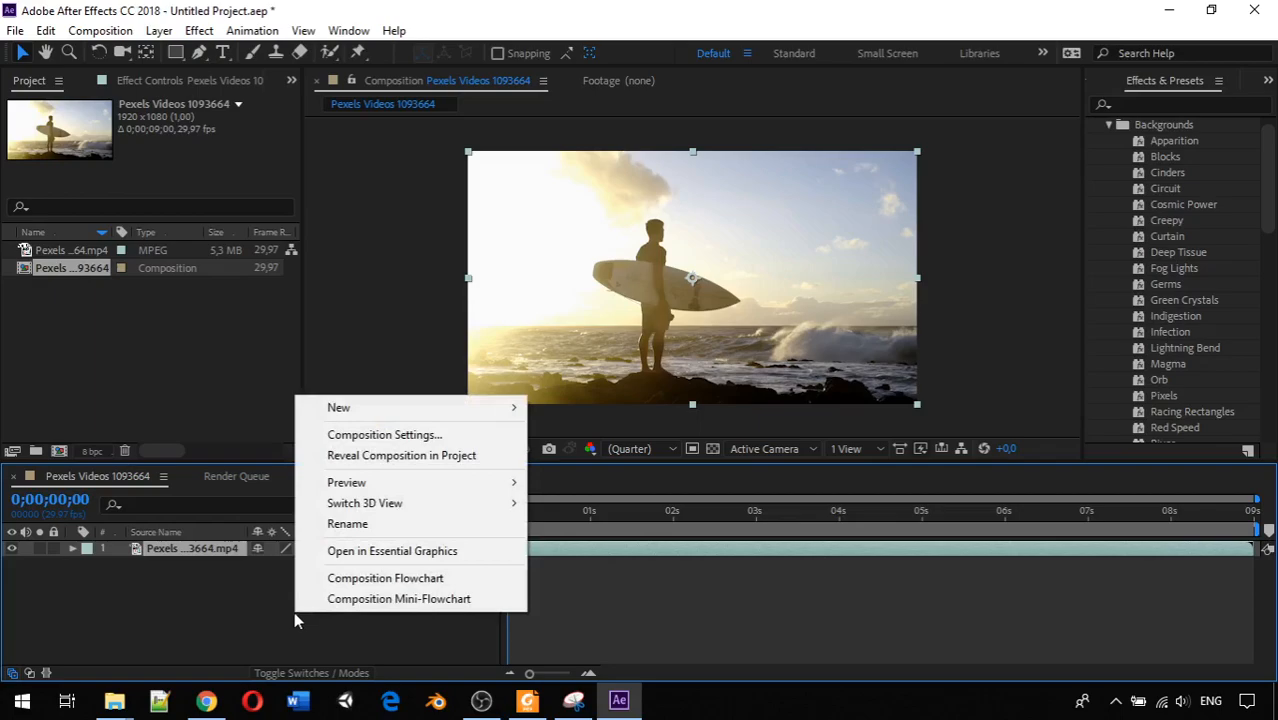
mouse_move(427, 414)
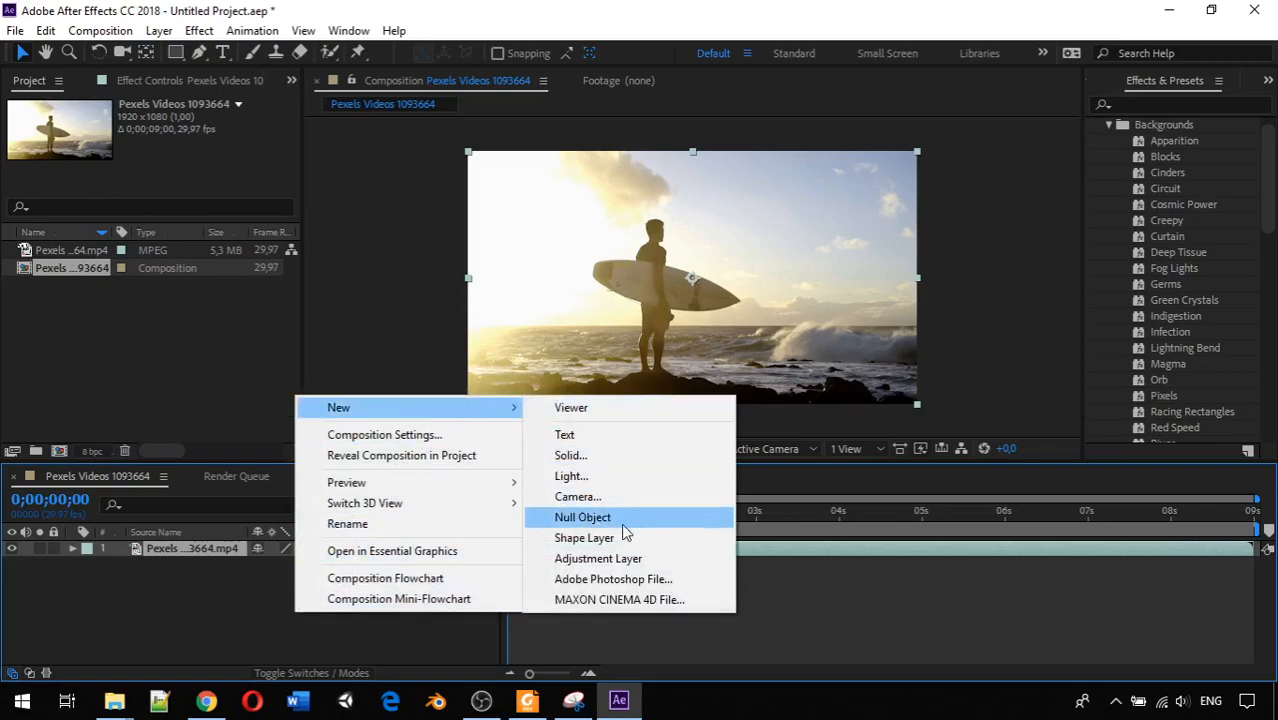
left_click(646, 563)
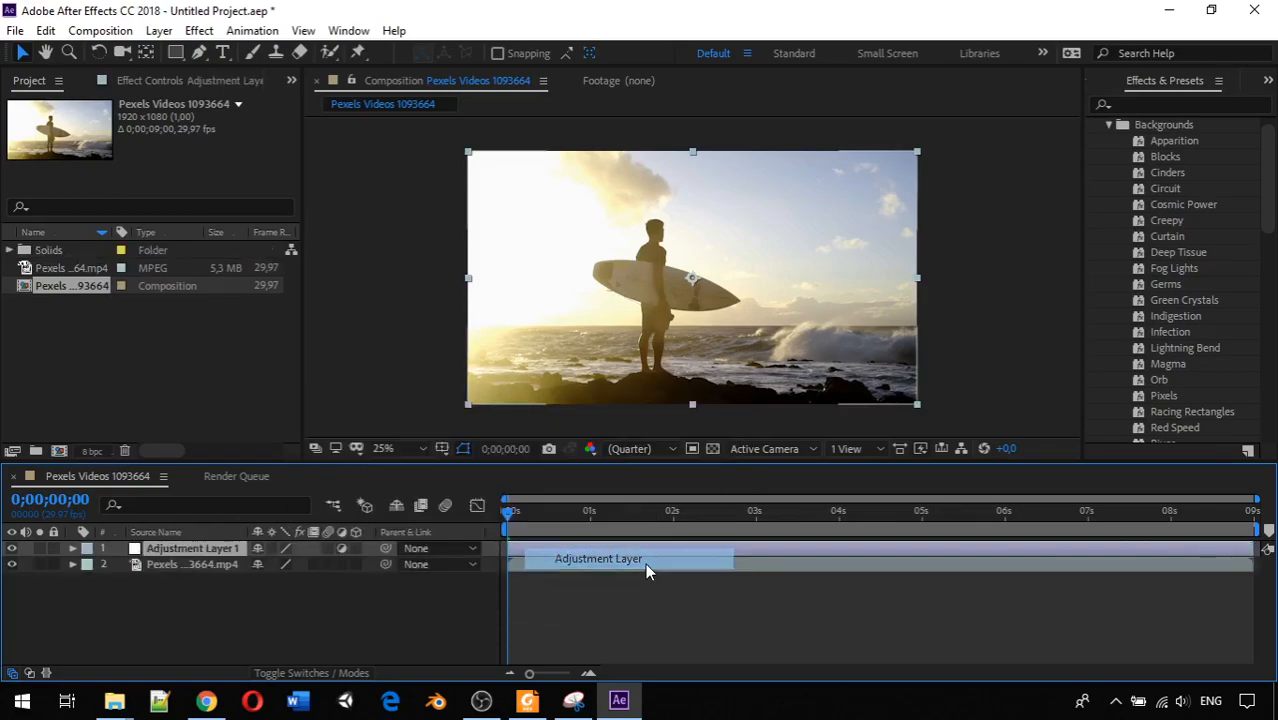
left_click(243, 612)
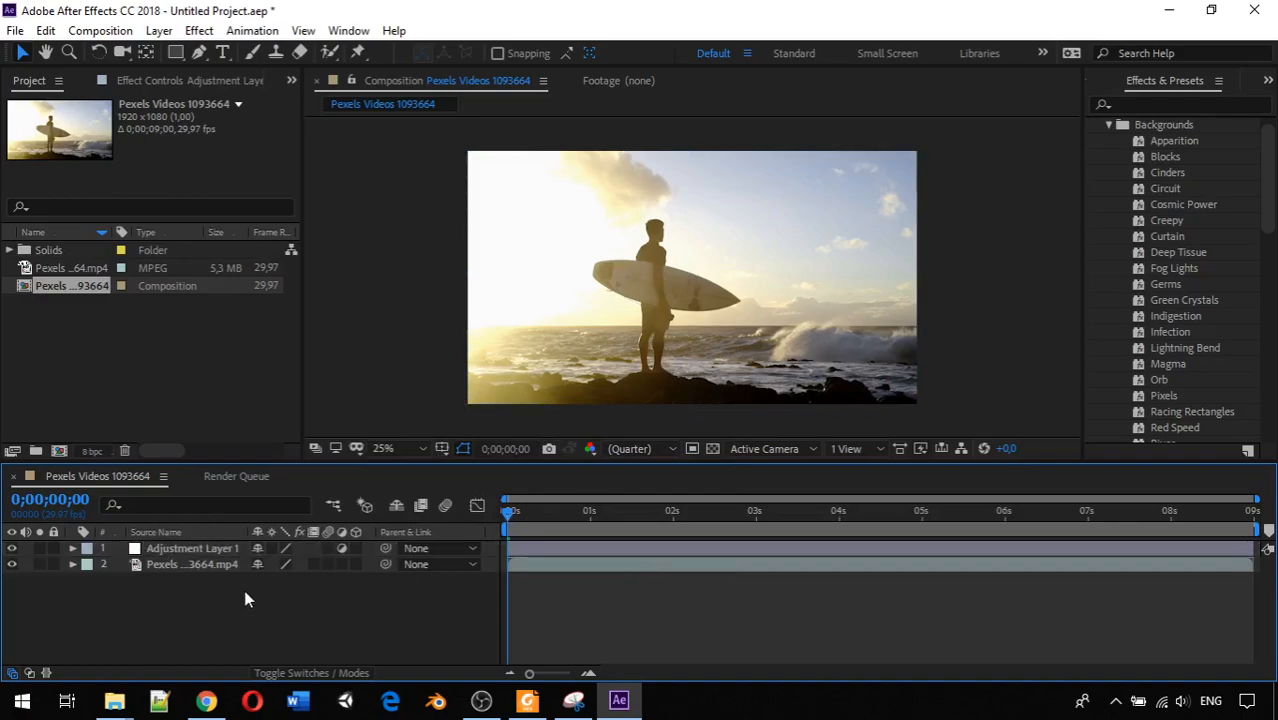
left_click(172, 552)
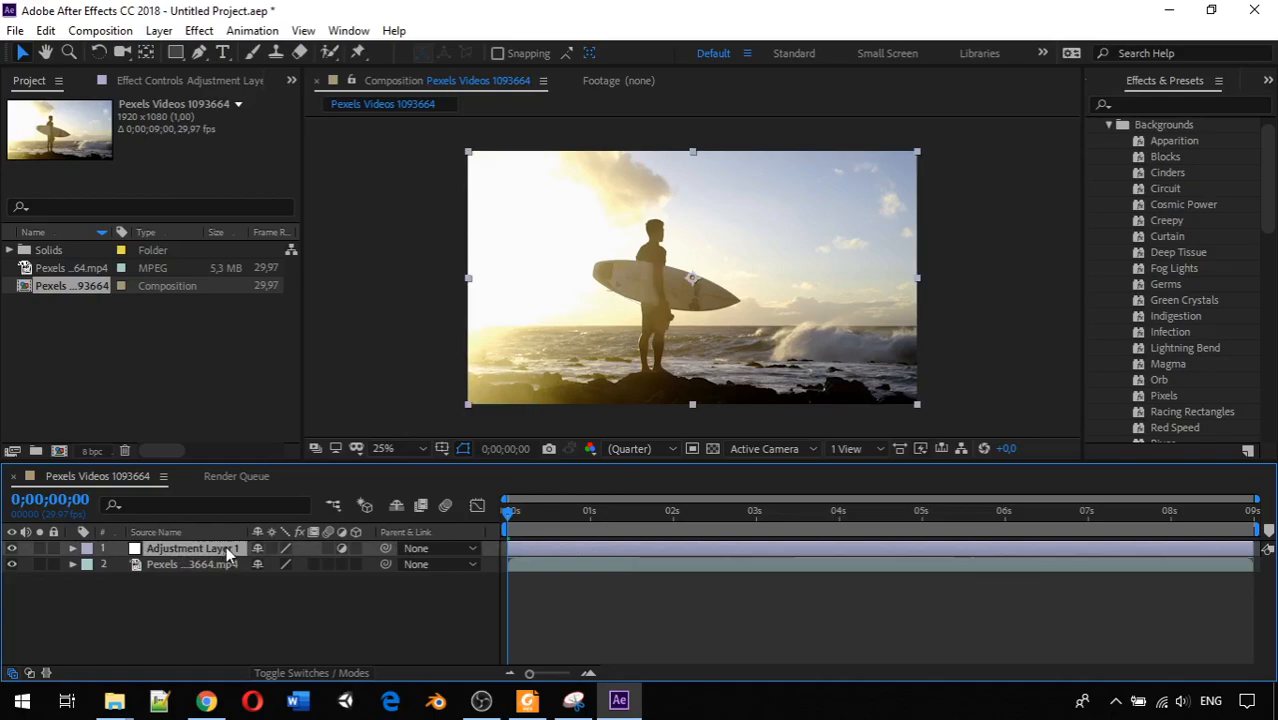
left_click(212, 565)
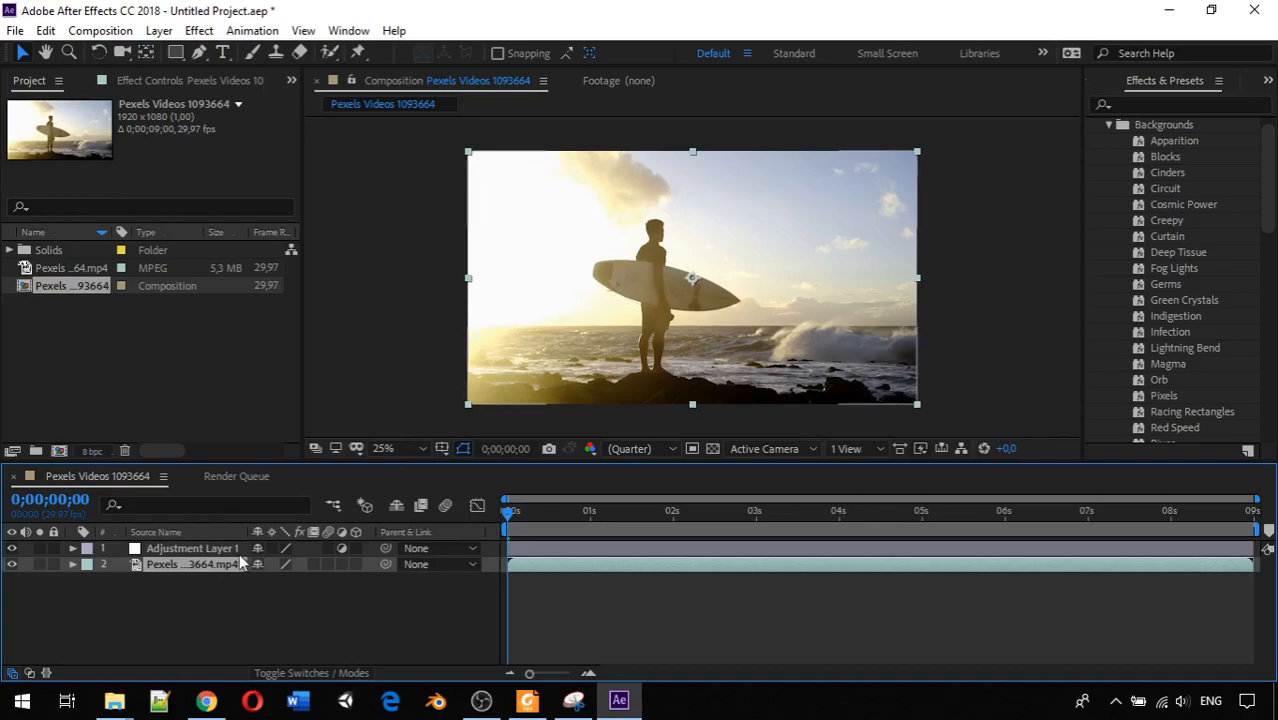
left_click(224, 548)
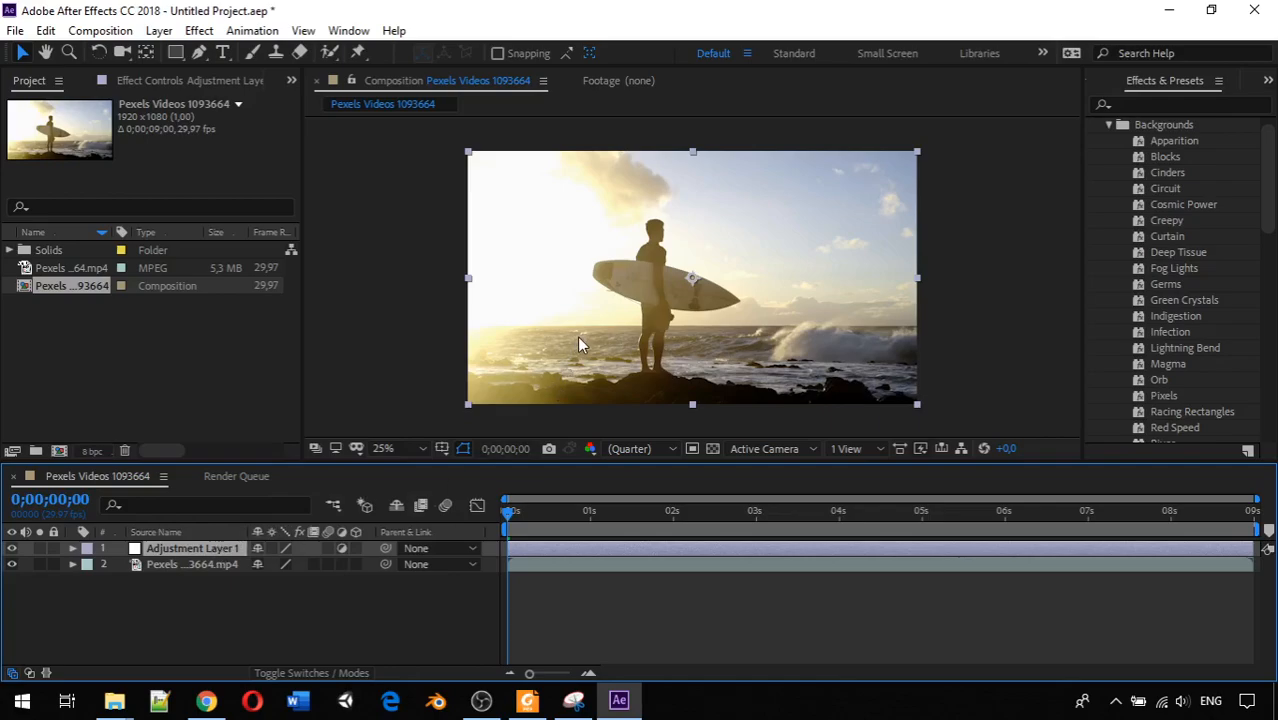
left_click(318, 594)
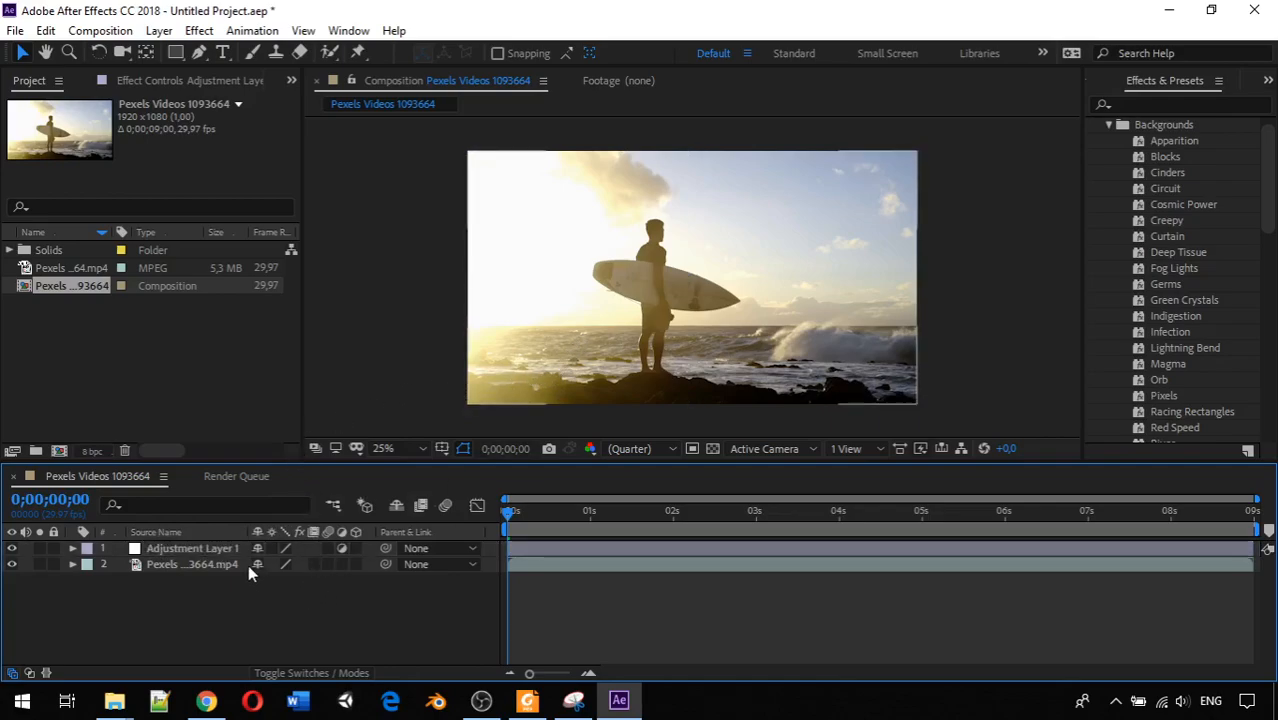
left_click(189, 548)
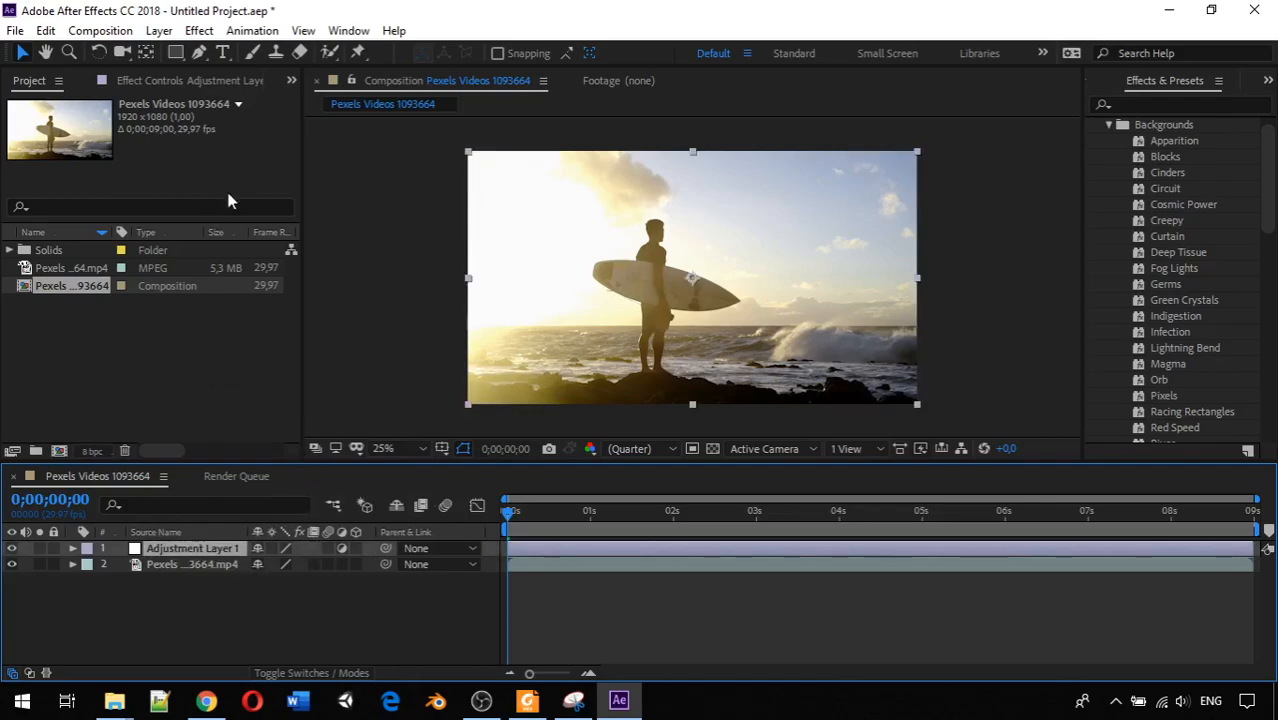
left_click(199, 53)
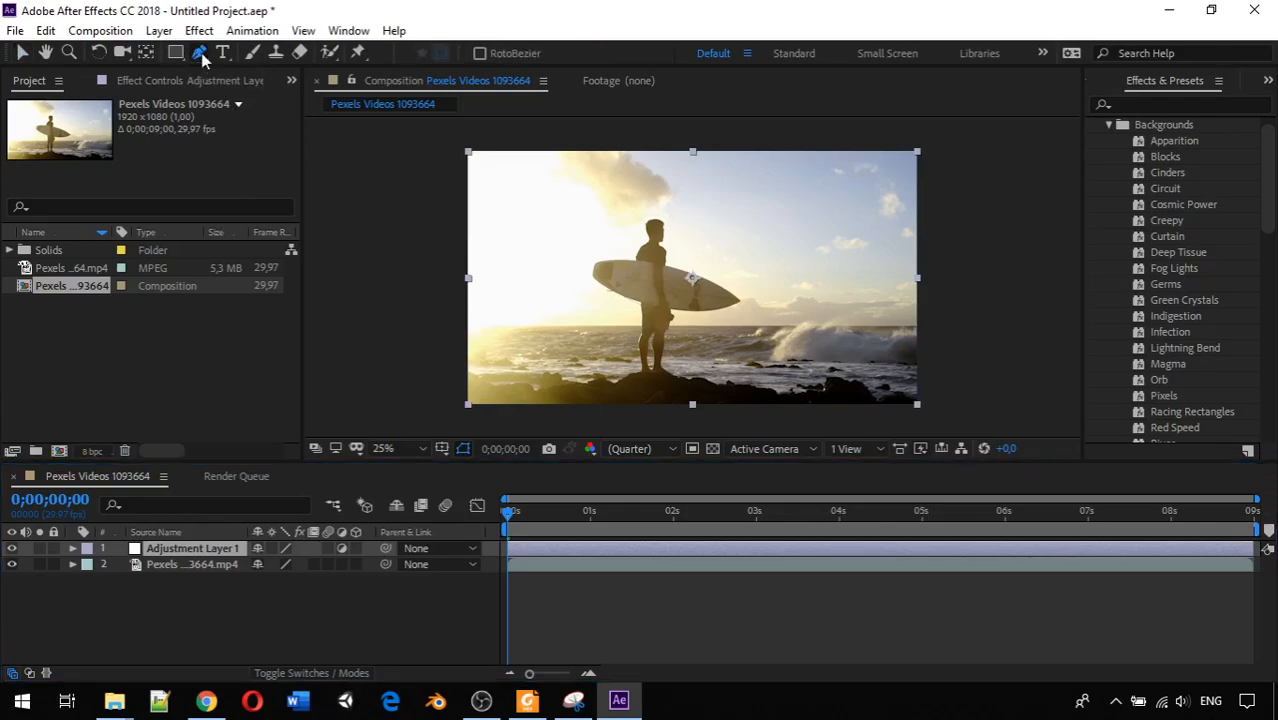
left_click(22, 53)
- Find the Hue/Saturation effect by searching for "hue" and apply it to the adjustment layer
left_click(1178, 106)
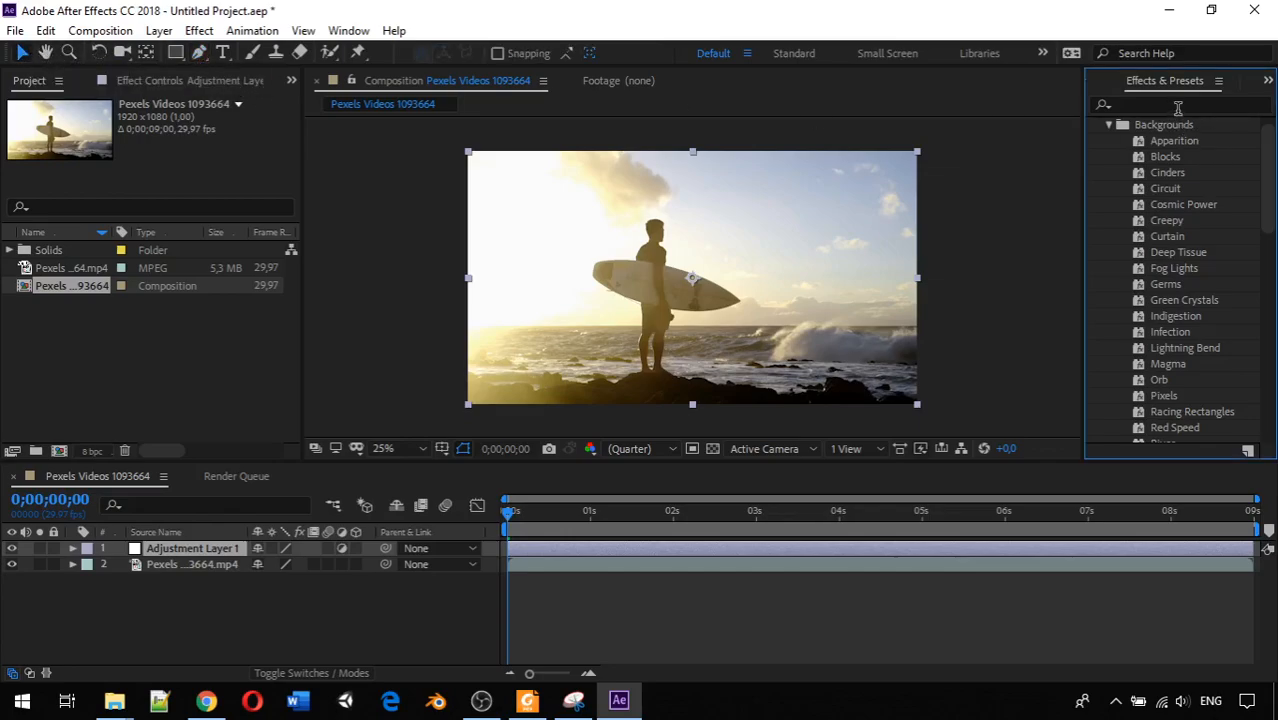
left_click(1178, 106)
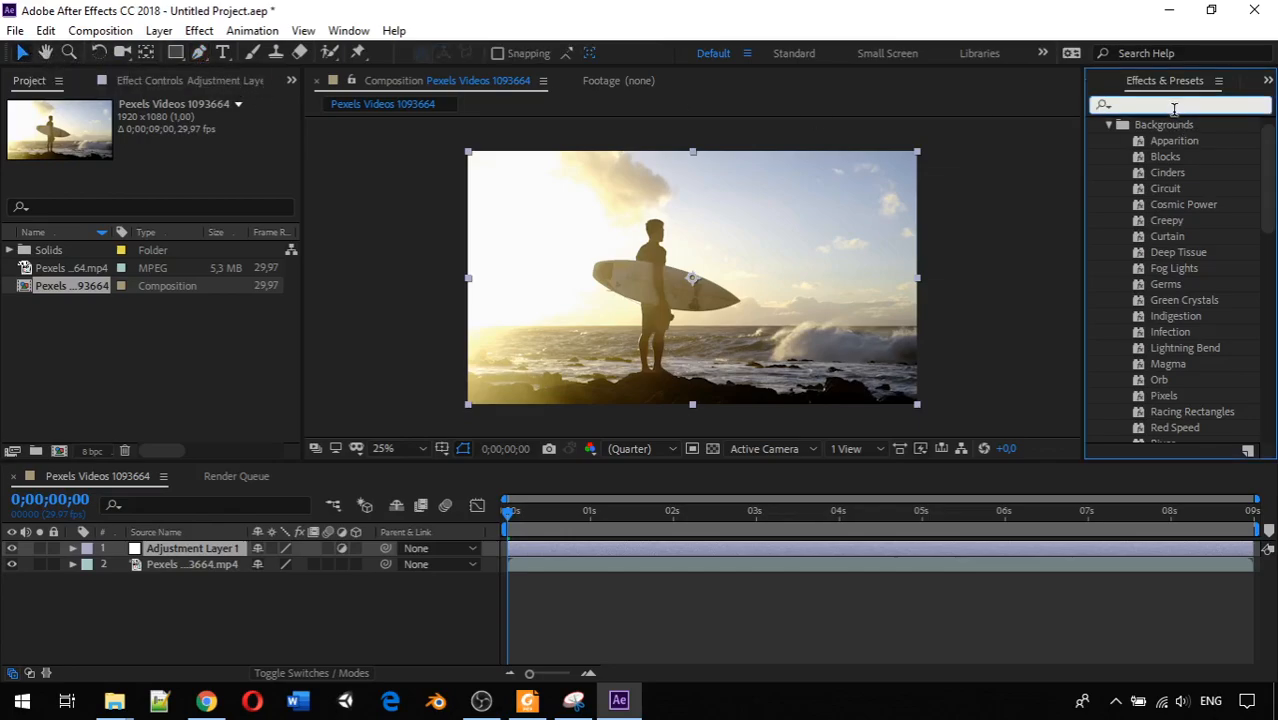
type("hue")
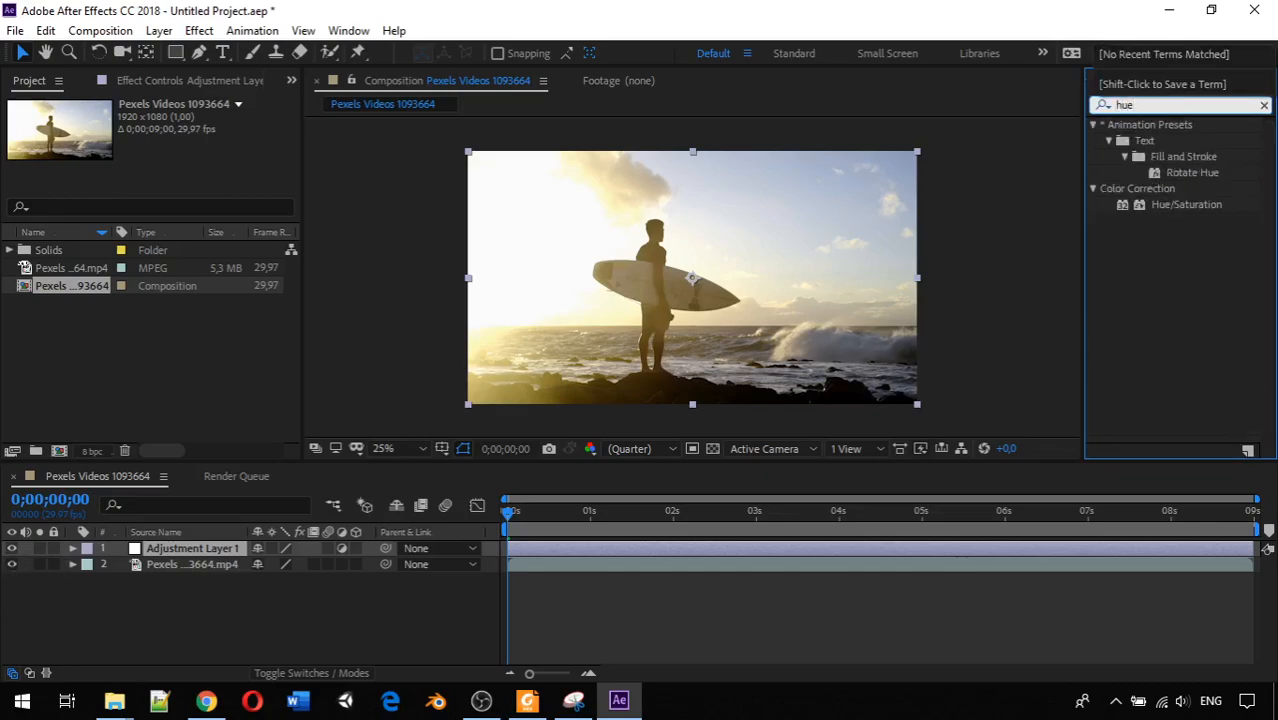
left_click_drag(1196, 204, 222, 549)
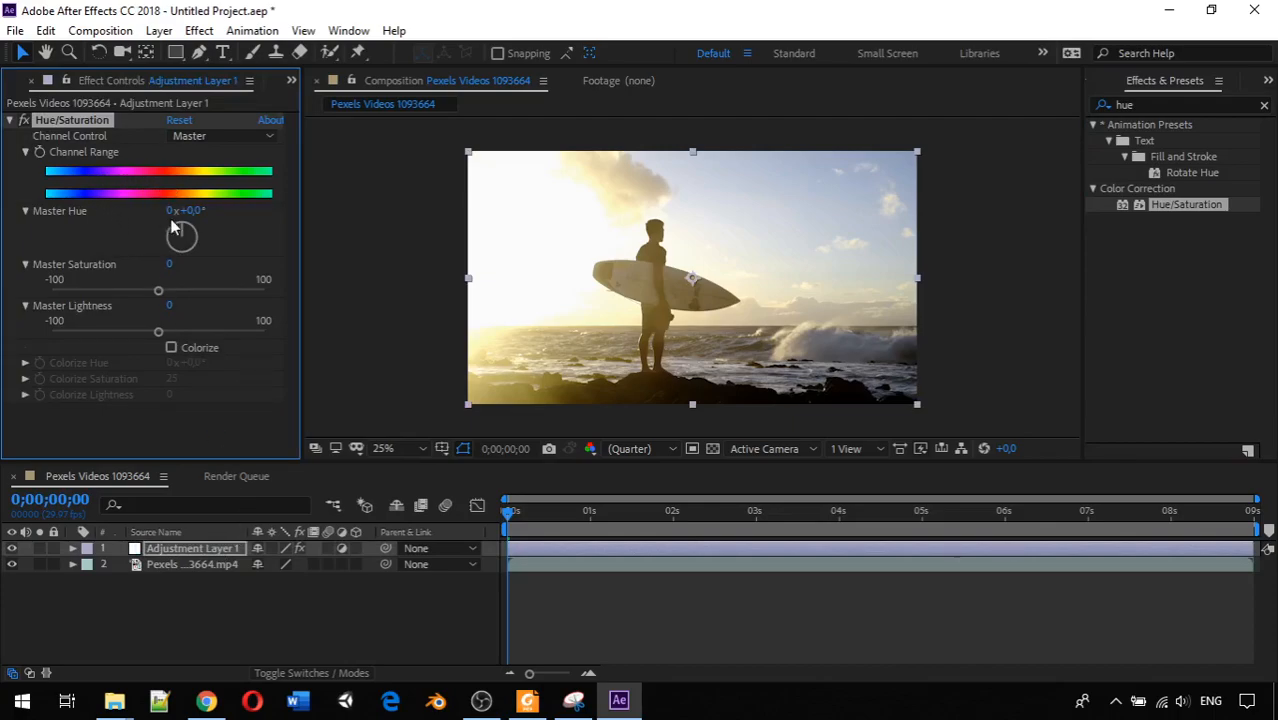
- Set the adjustment layer's Master Hue to about -168° and scrub the start of the timeline to preview it
mouse_move(180, 237)
left_mouse_down()
mouse_move(198, 245)
mouse_move(185, 266)
mouse_move(180, 237)
mouse_move(183, 259)
left_mouse_up()
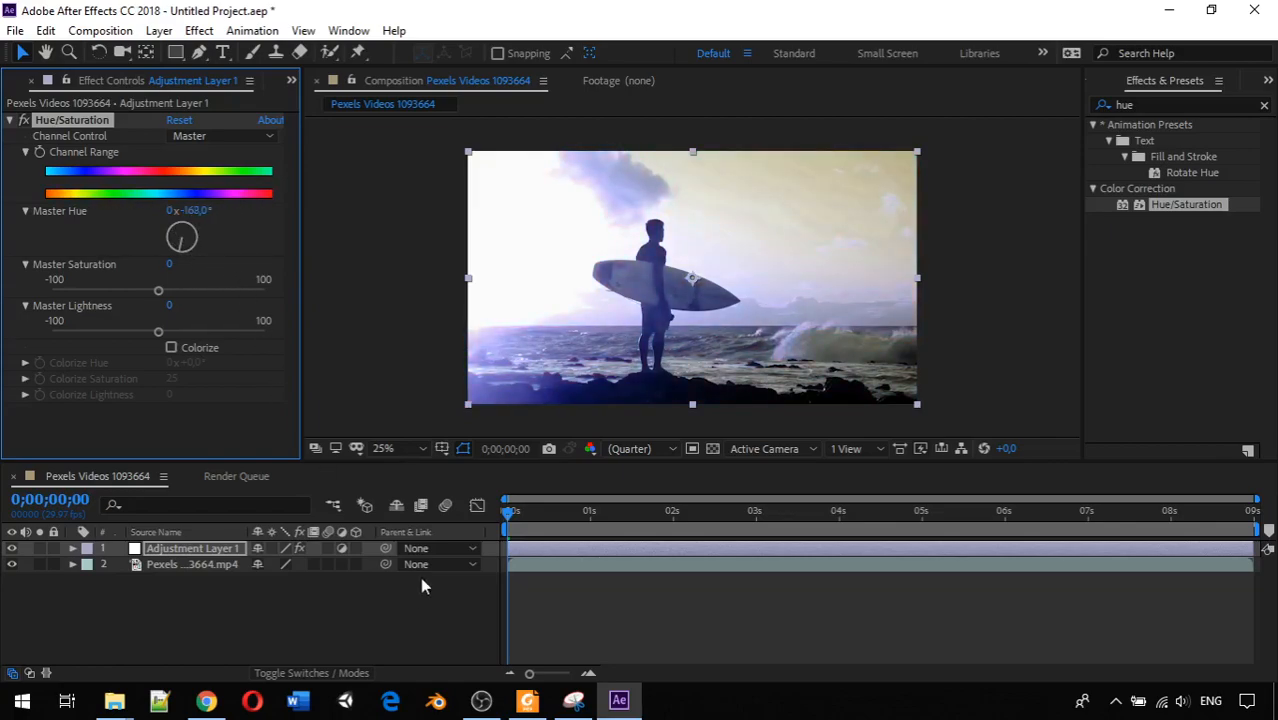
left_click(518, 512)
left_click_drag(527, 517, 483, 561)
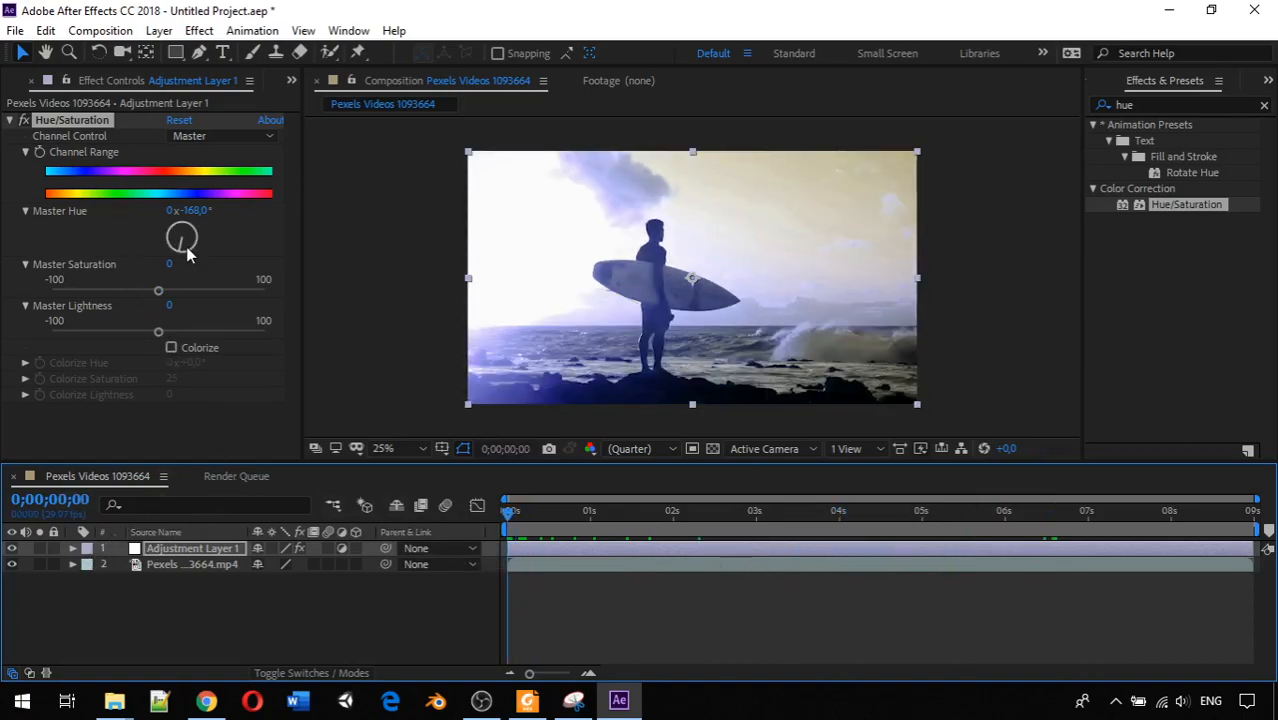
- Set the Hue/Saturation effect's Master Hue to 0° on the adjustment layer
left_click(192, 213)
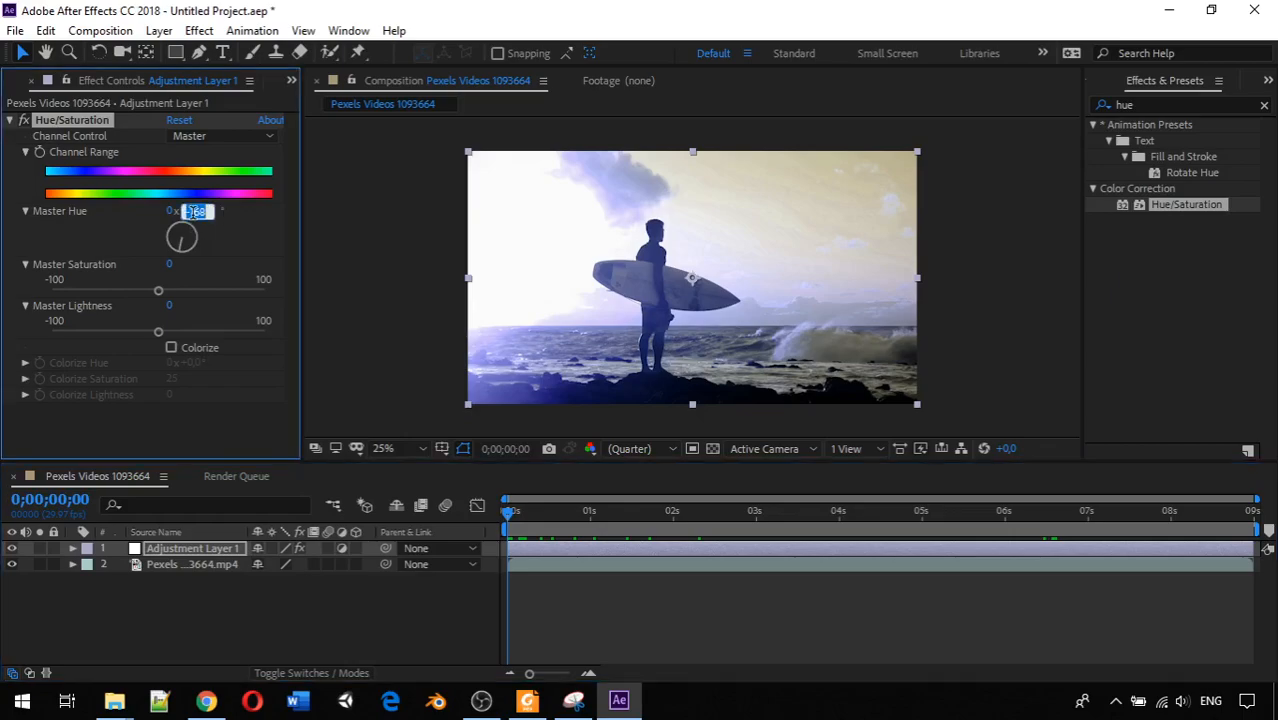
type("0")
key("Return")
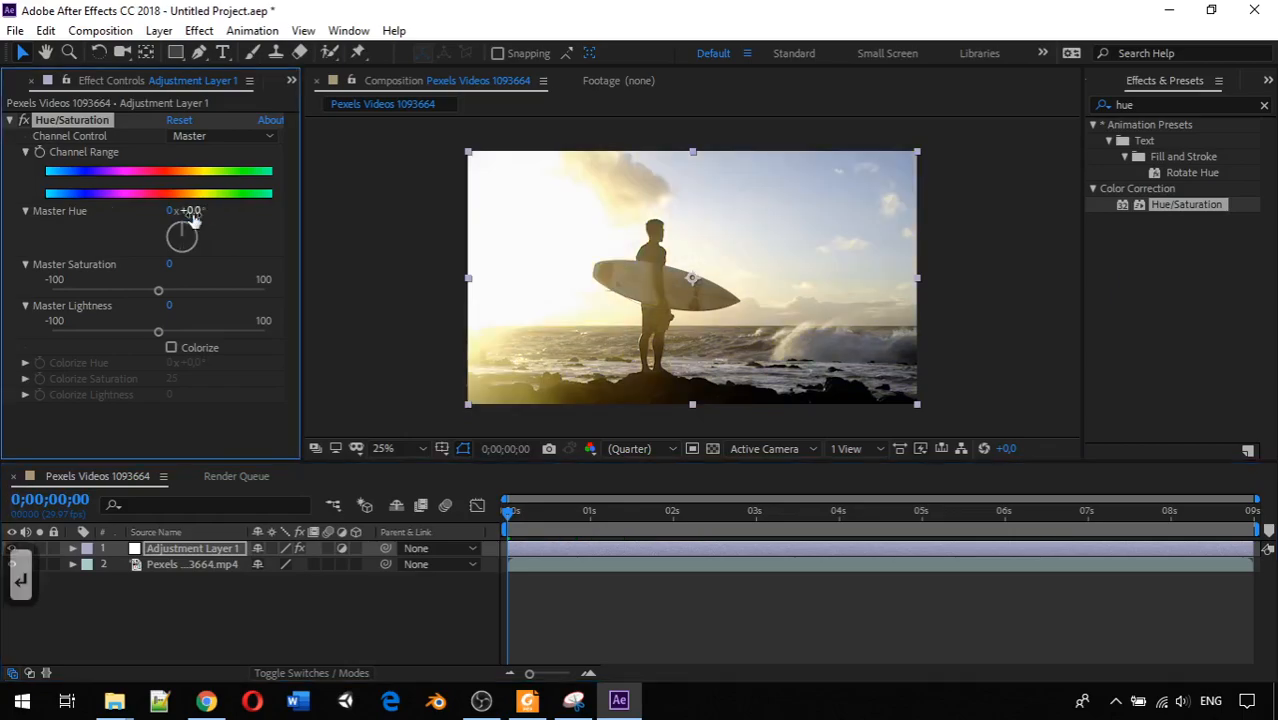
- Expand the adjustment layer's Hue/Saturation properties in the timeline, switching the effect off and back on along the way
left_click(71, 549)
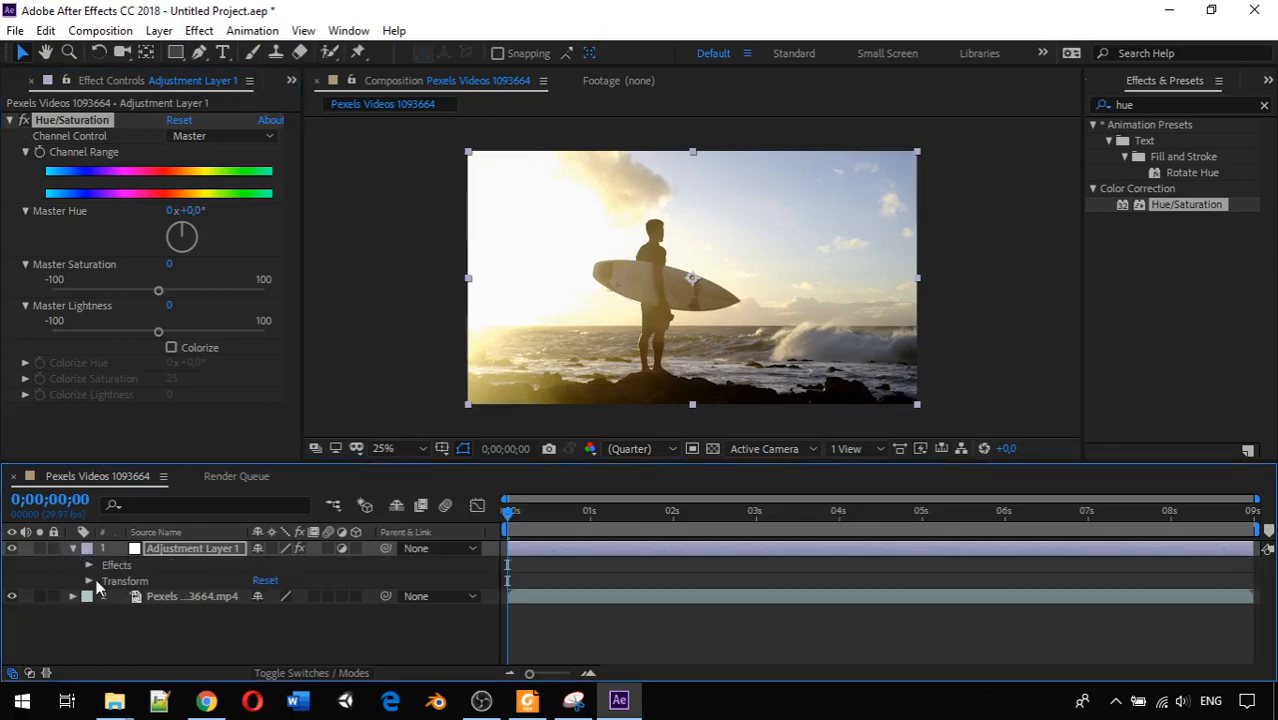
left_click(87, 566)
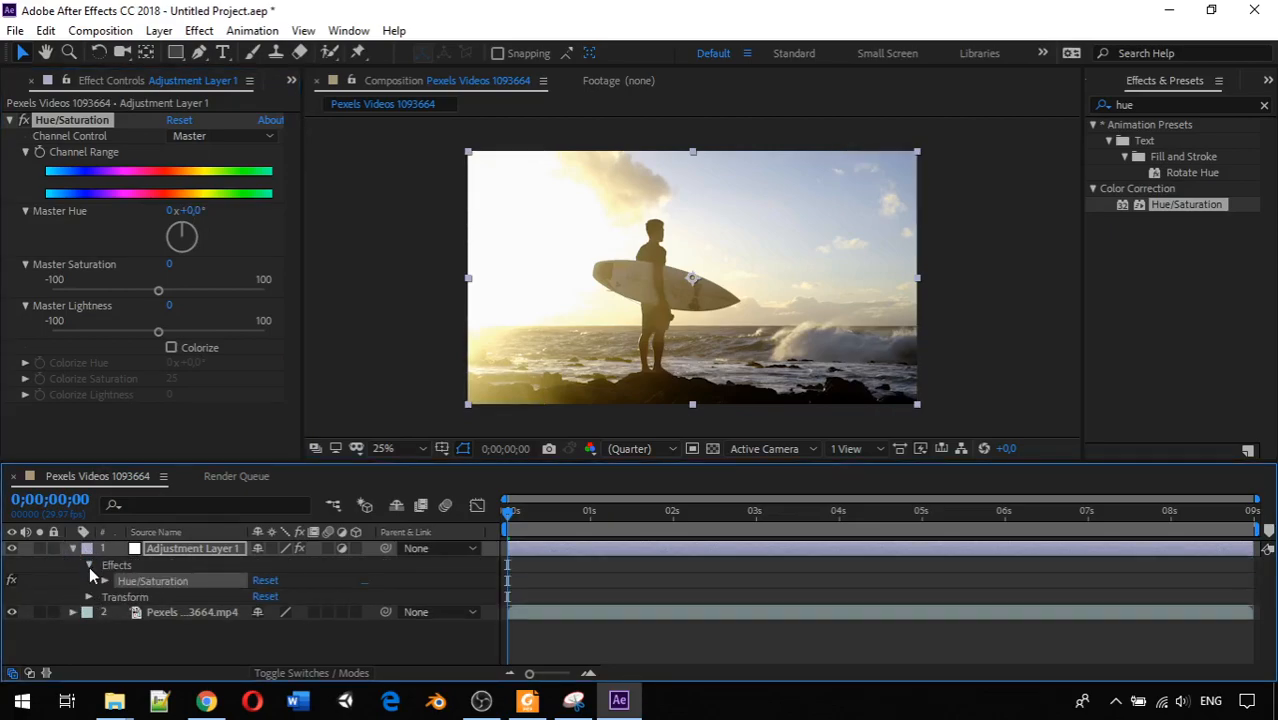
left_click(10, 581)
left_click(10, 581)
left_click(105, 582)
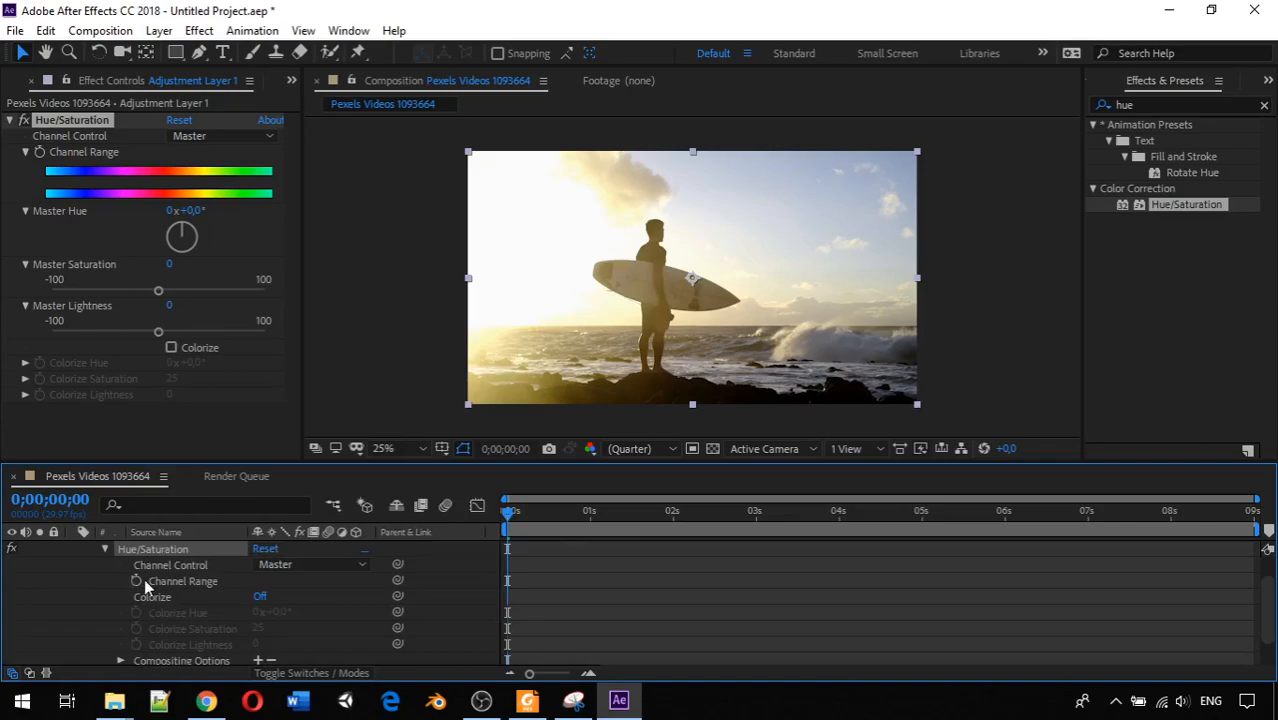
scroll(182, 617, "down", 2)
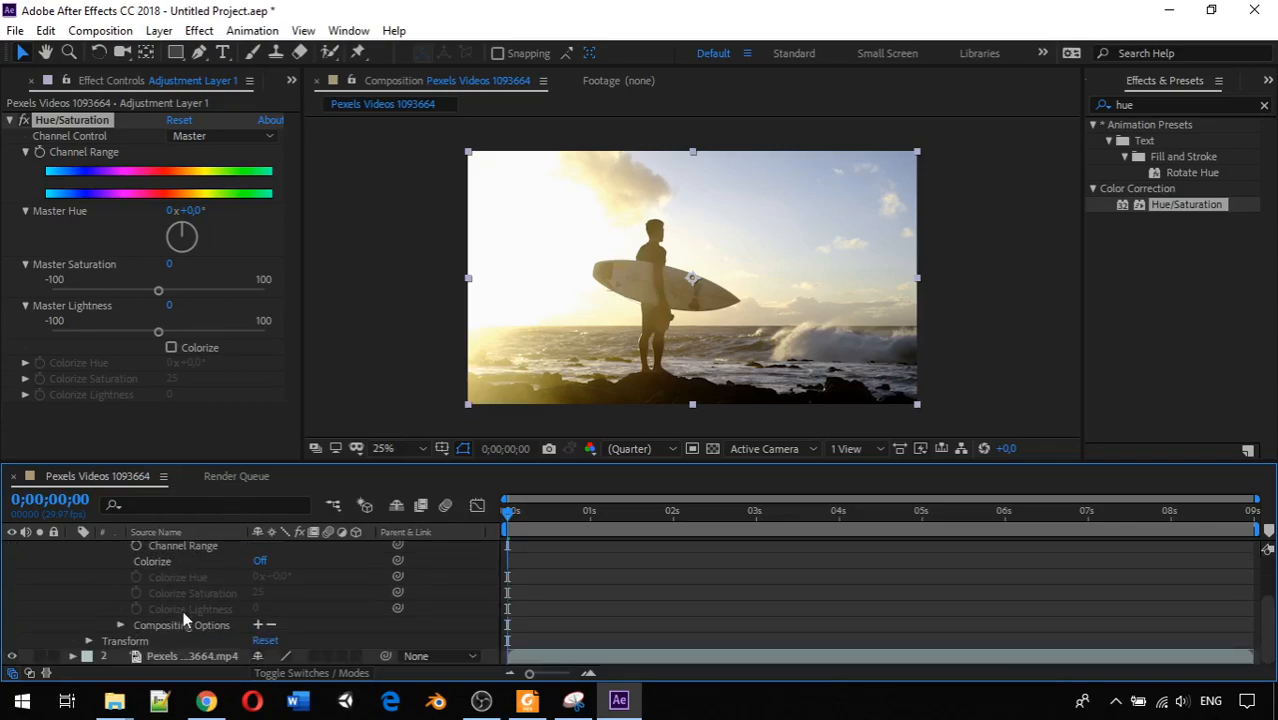
- Switch the effect's Colorize option on to preview the tint, and switch it off again
scroll(183, 619, "up", 3)
left_click(260, 608)
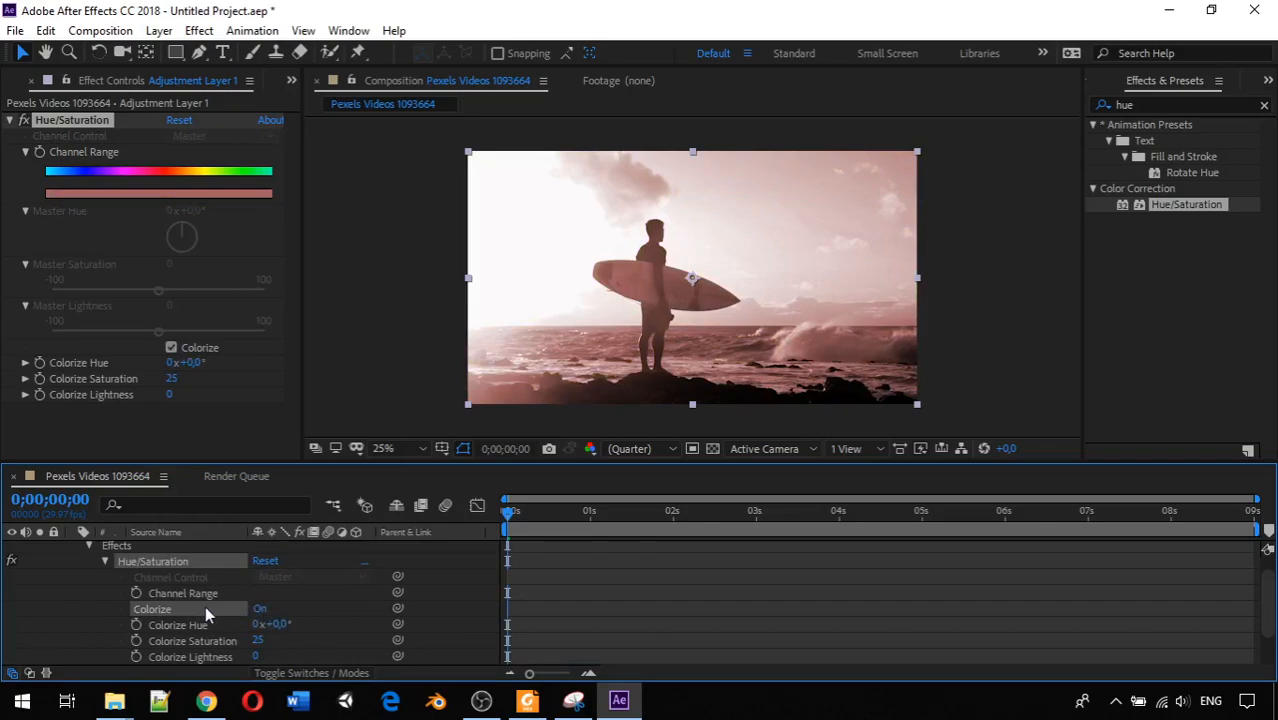
left_click(260, 608)
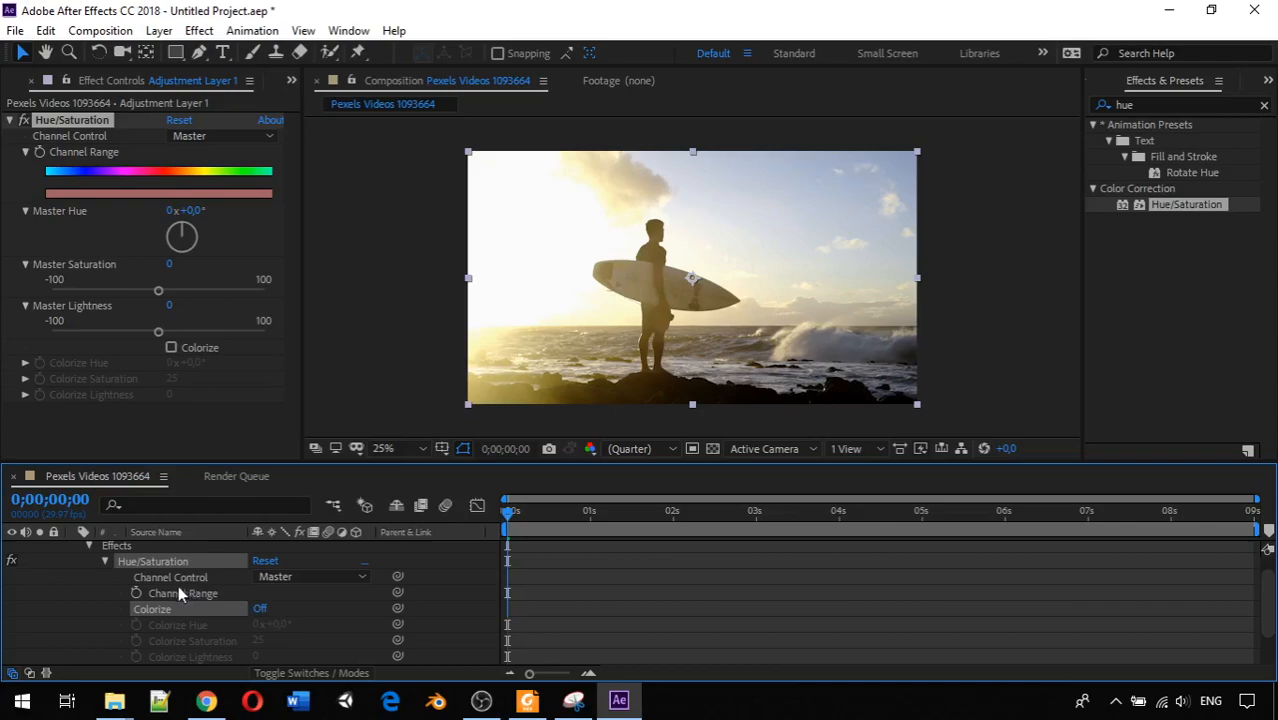
- Animate Channel Range with a keyframe at the composition's start and a Master Hue of about 110° at 0;00;02;09
left_click(138, 592)
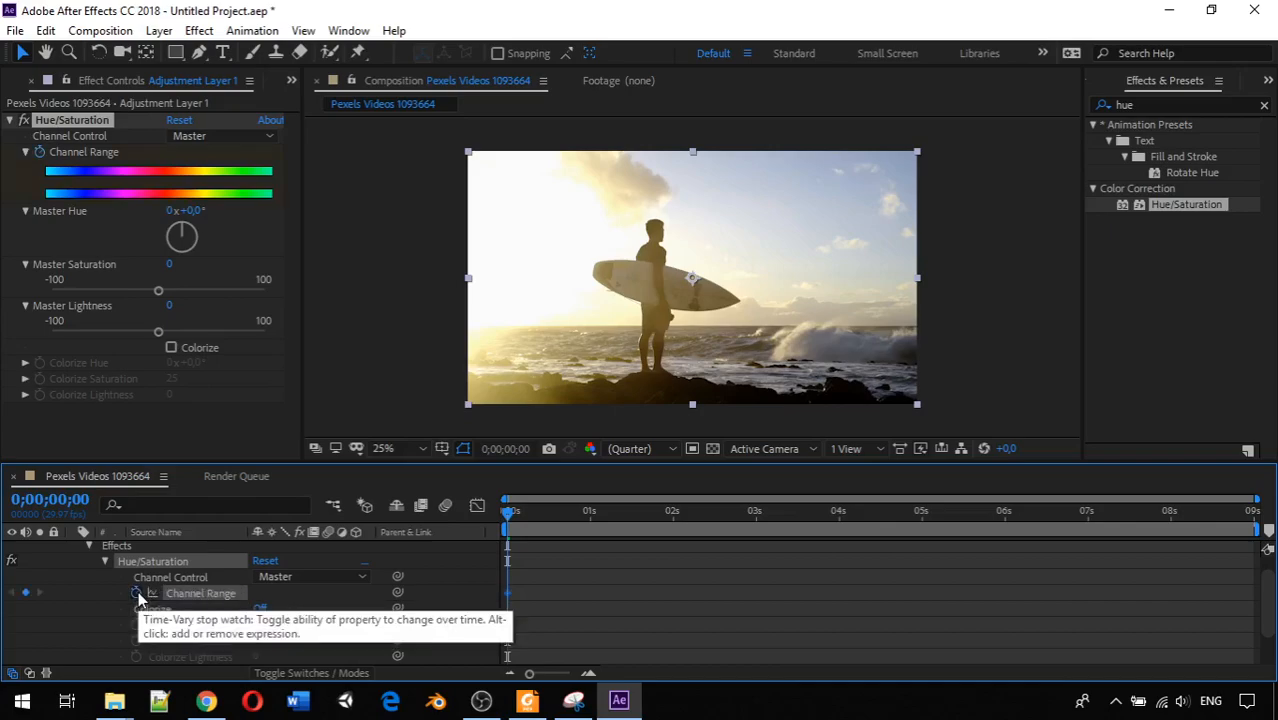
left_click_drag(508, 513, 697, 513)
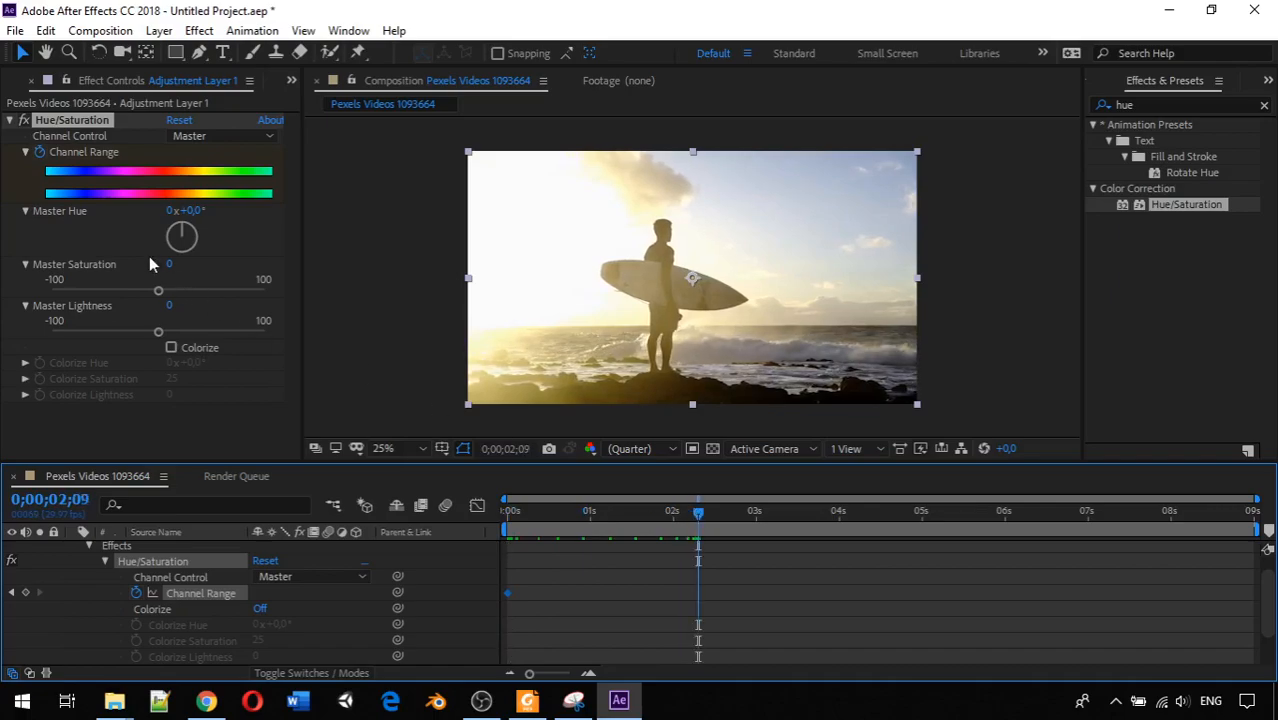
left_click_drag(178, 232, 249, 270)
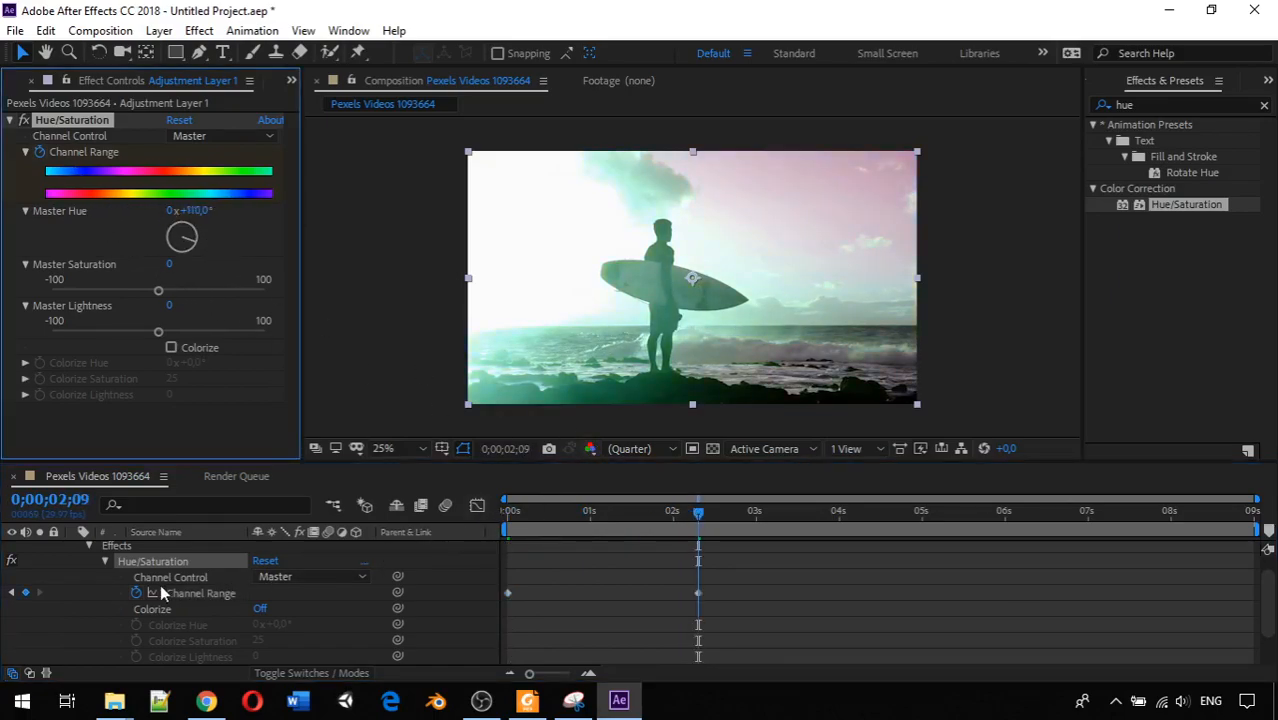
- Play the hue animation from the start of the composition, and return the playhead to the first frame
left_click_drag(694, 508, 463, 516)
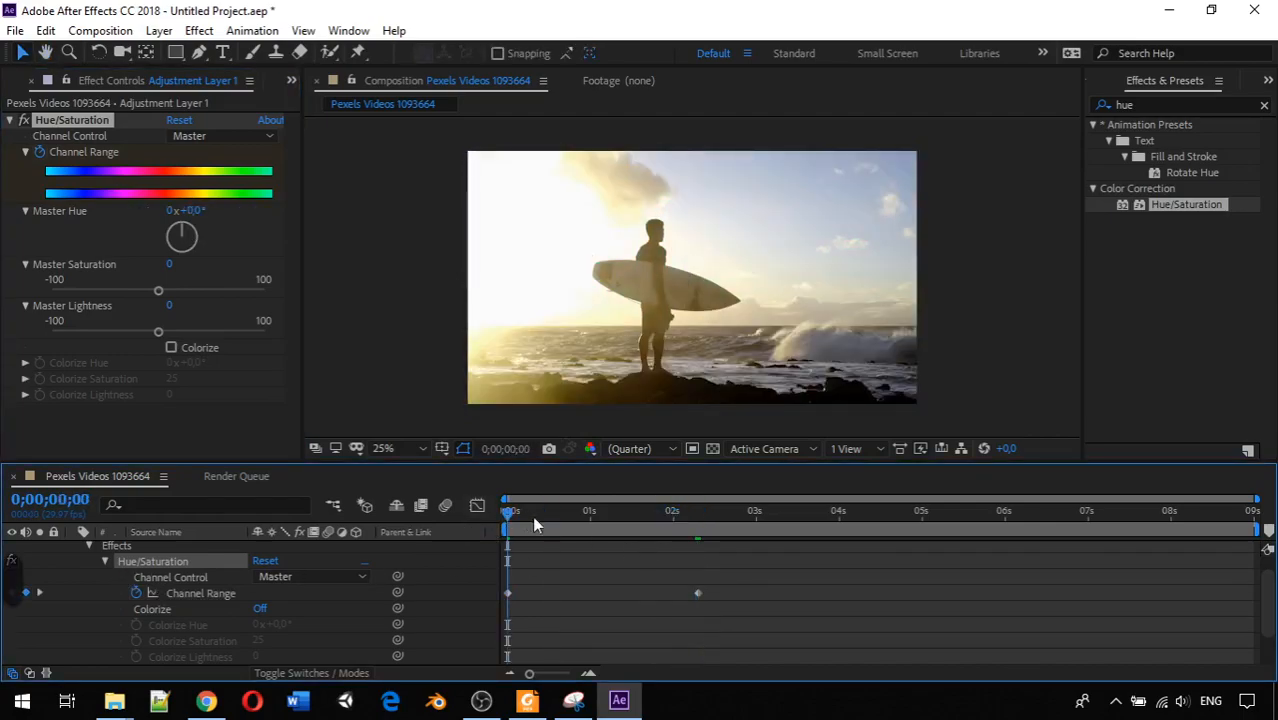
key("space")
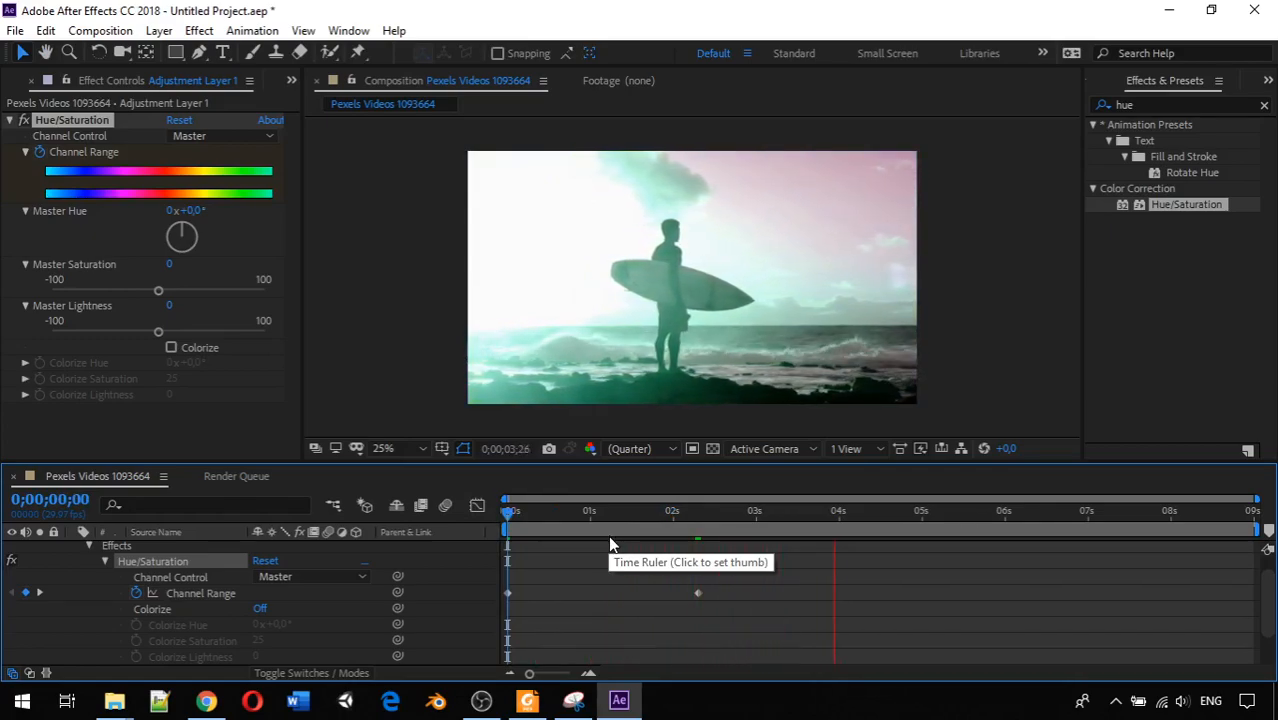
key("space")
left_click_drag(878, 512, 499, 570)
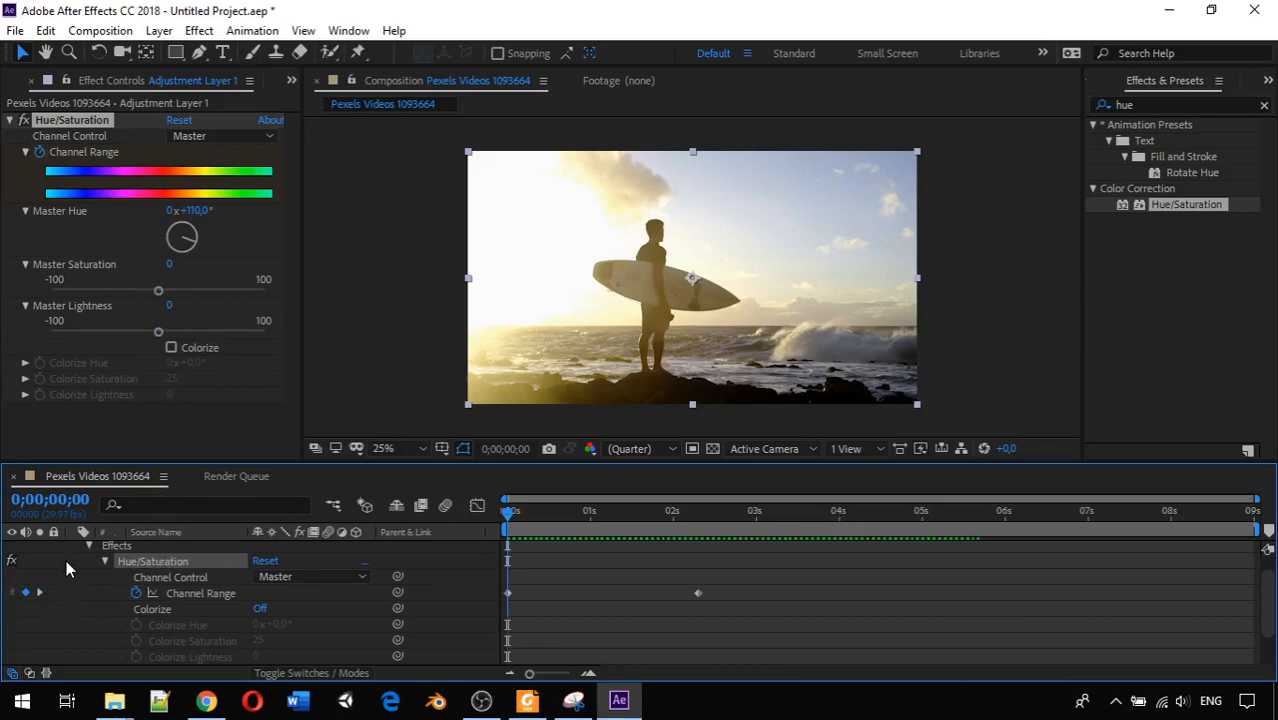
- Collapse the Hue/Saturation properties and compare the effect controls of the adjustment layer with those of the video layer
scroll(66, 564, "up", 1)
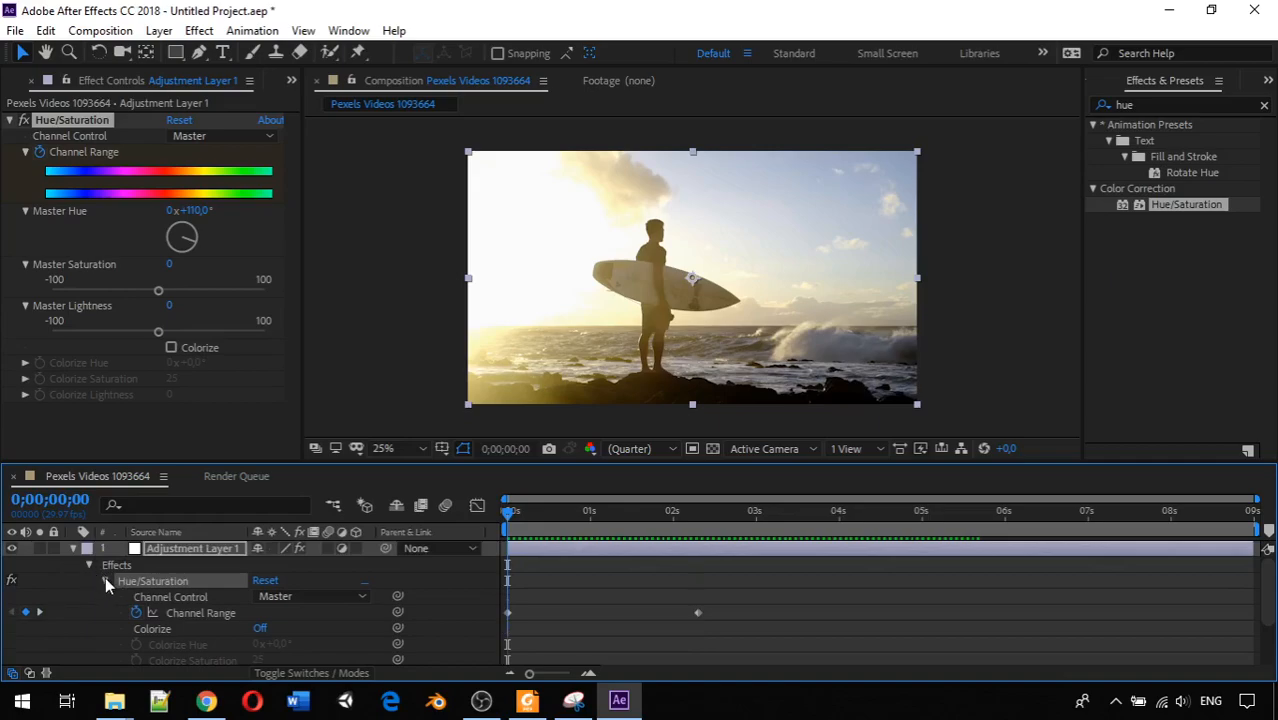
left_click(106, 579)
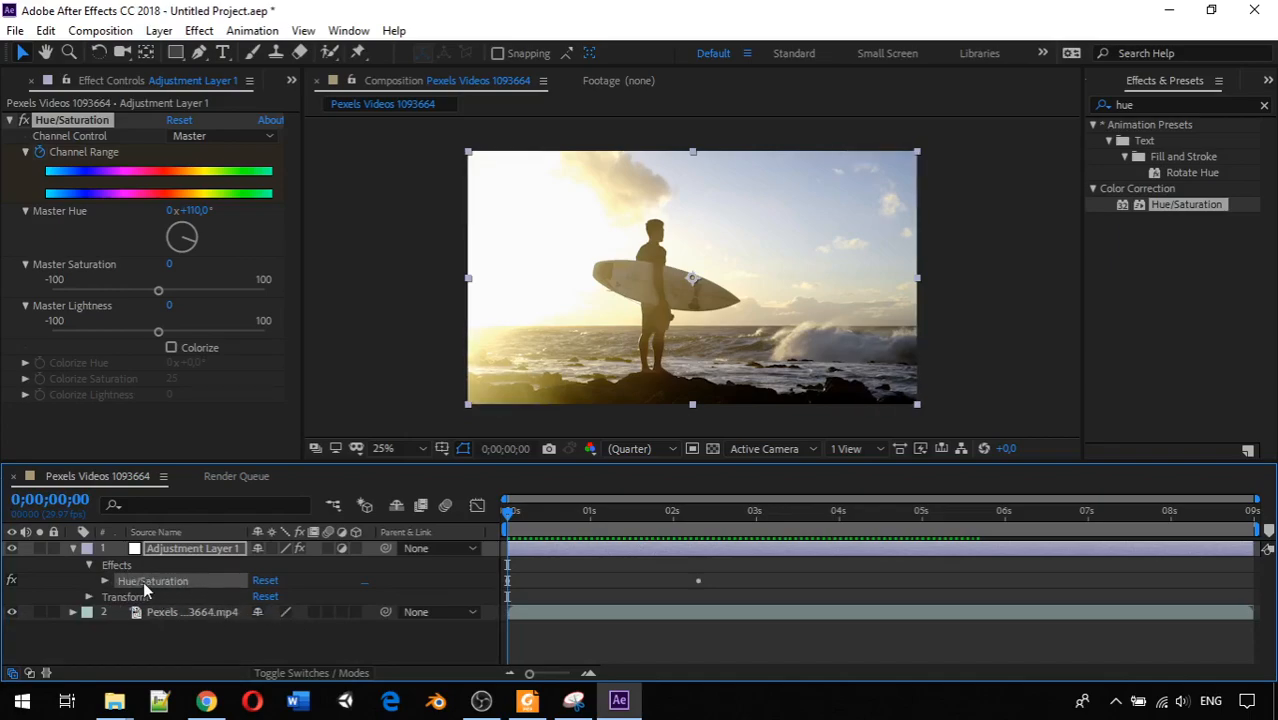
left_click(121, 565)
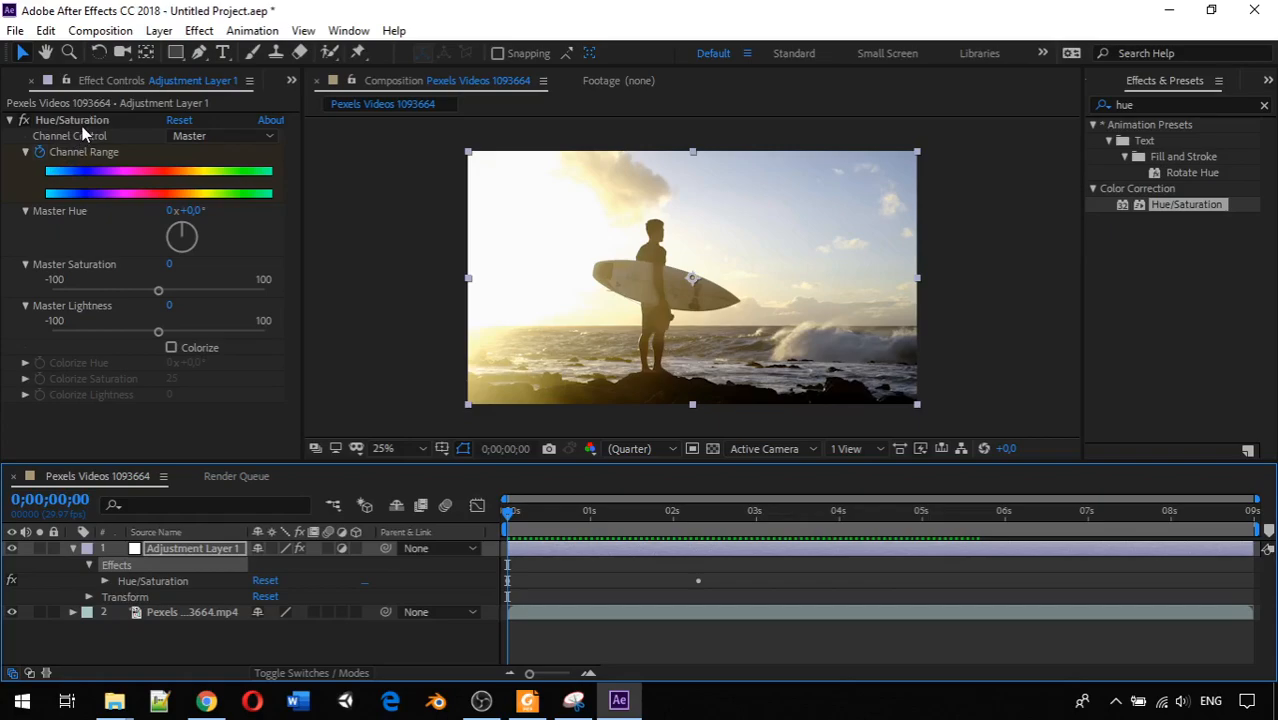
left_click(129, 83)
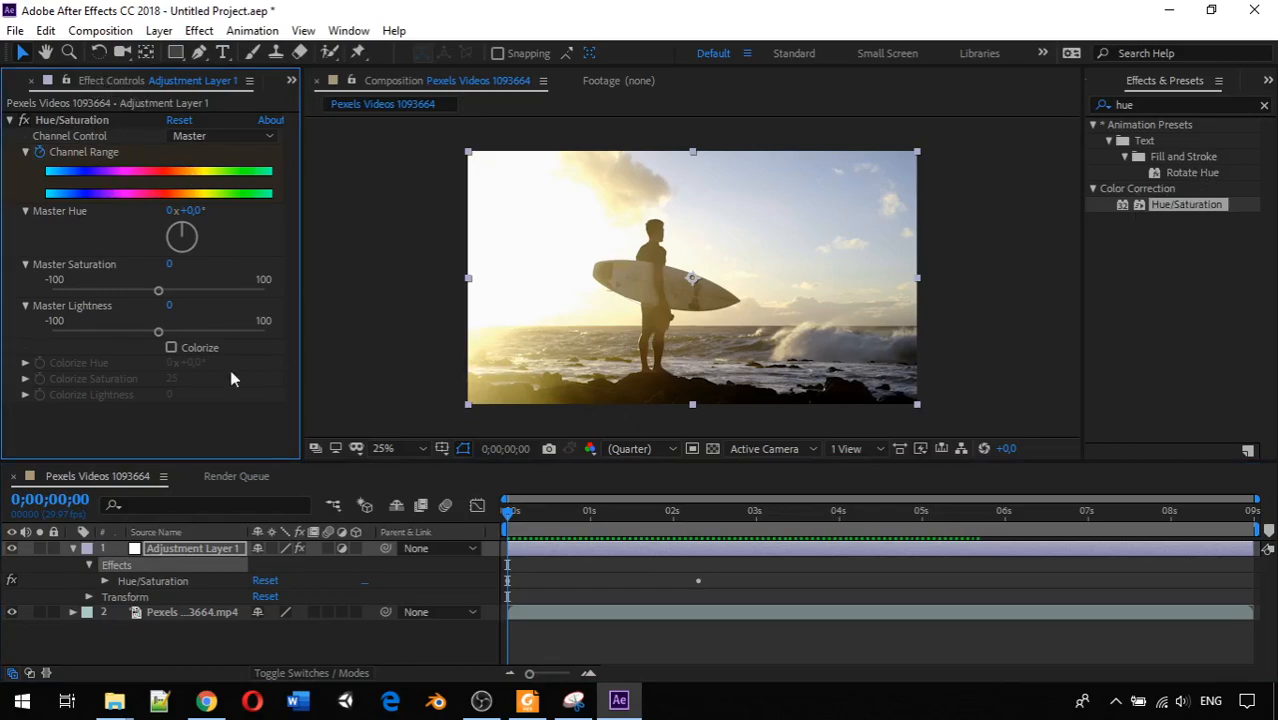
left_click(205, 550)
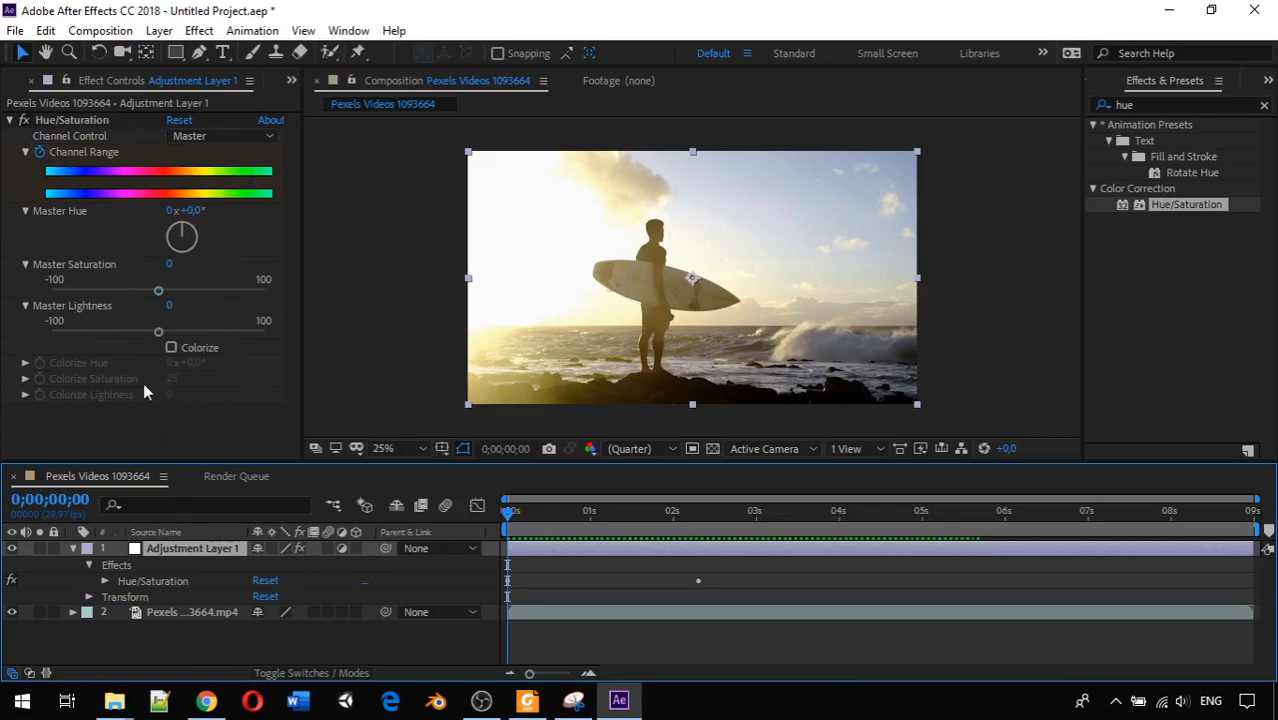
left_click(189, 614)
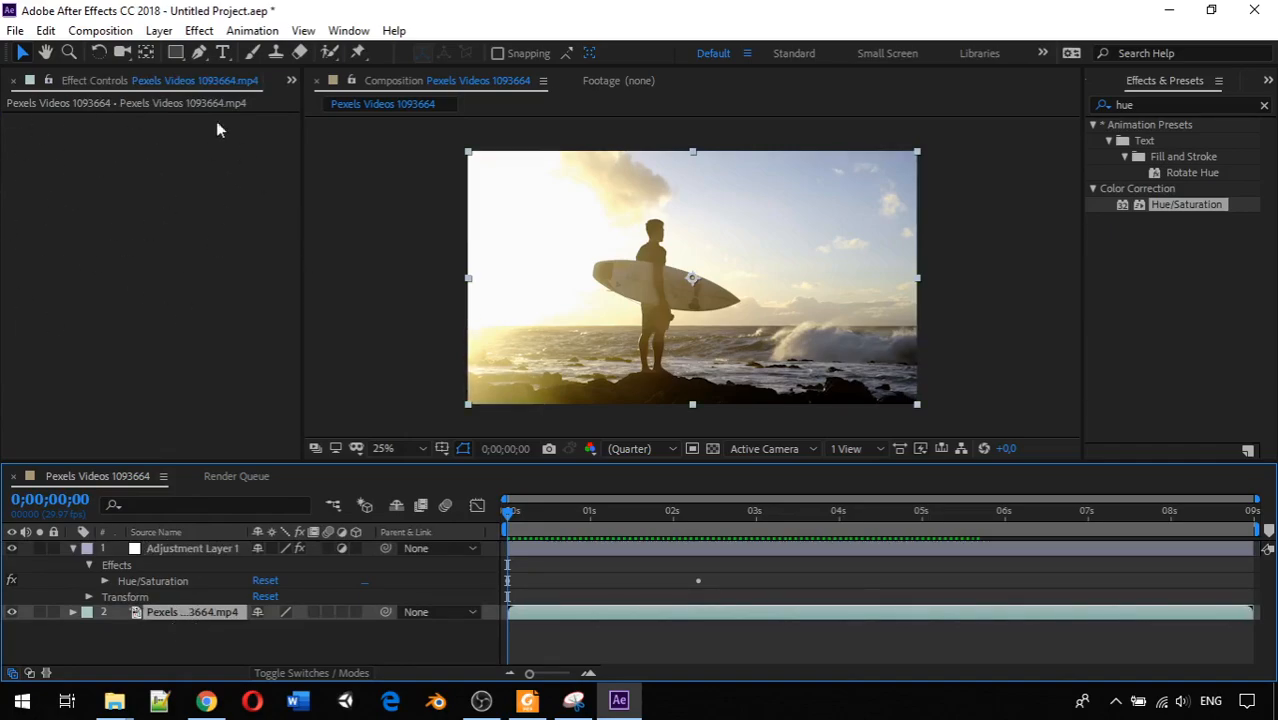
left_click(195, 549)
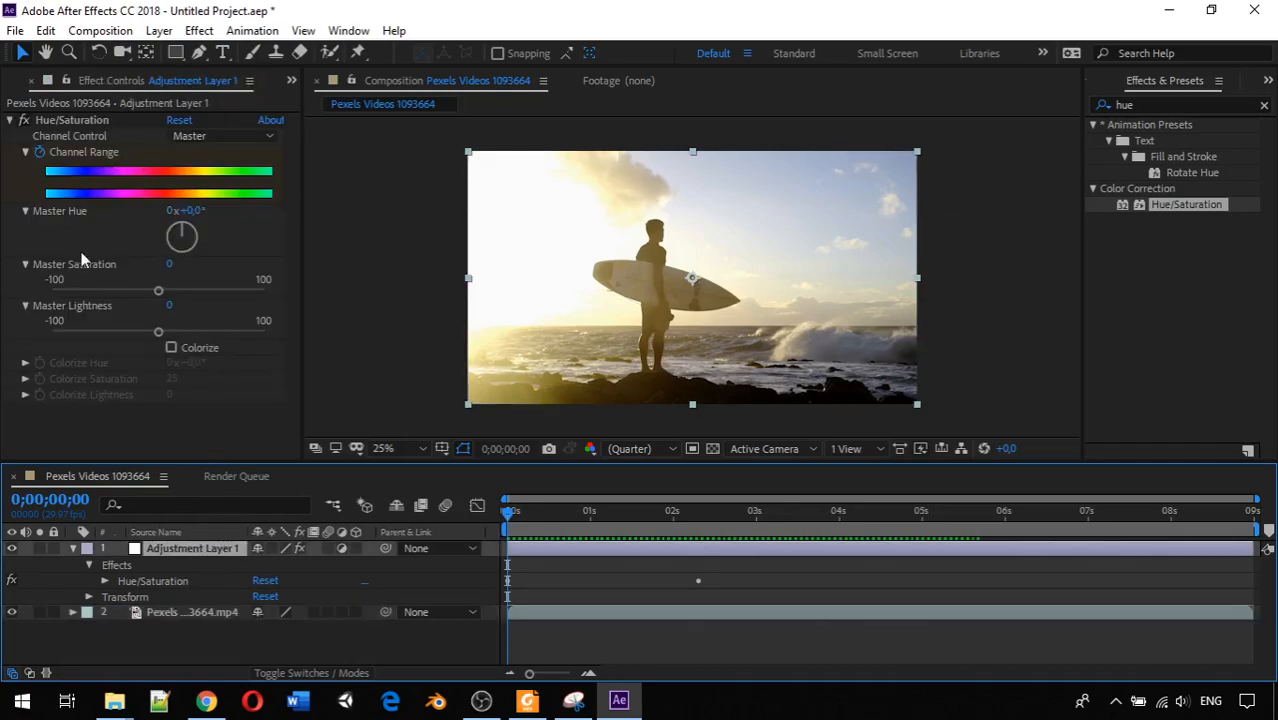
- Delete the Hue/Saturation effect through the adjustment layer's effect controls, and undo the deletion
left_click(72, 122)
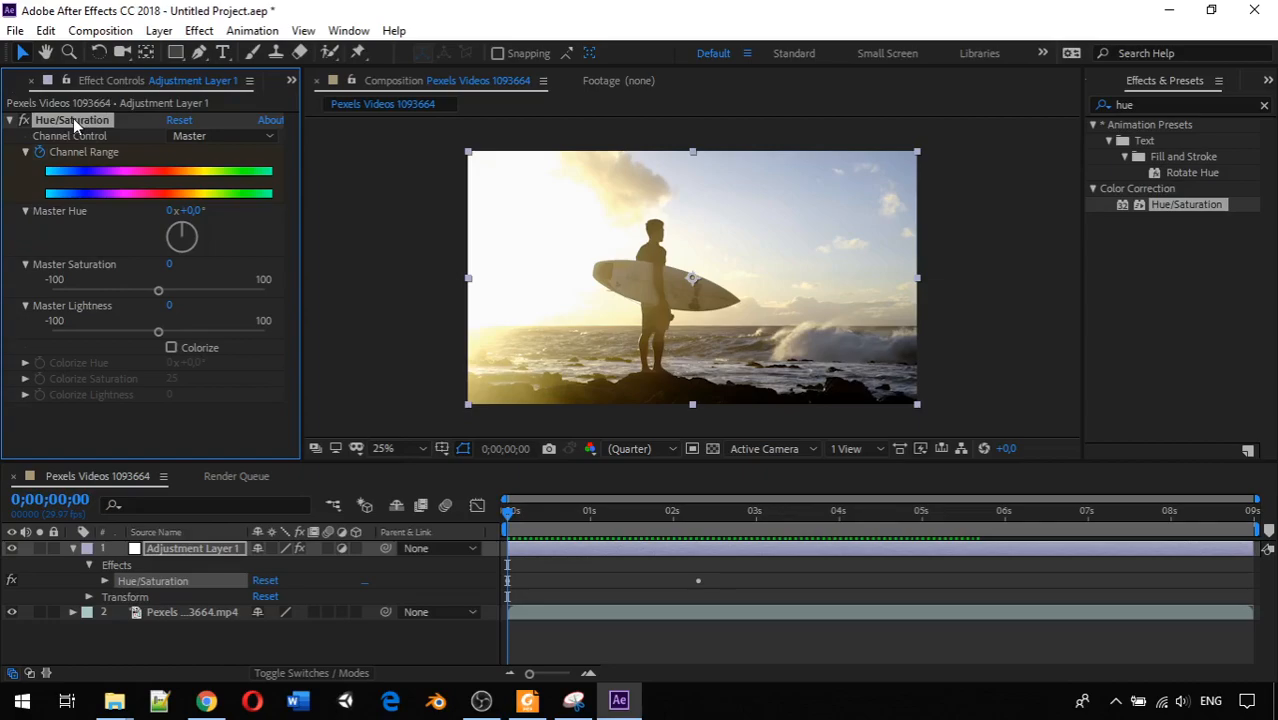
key("Delete")
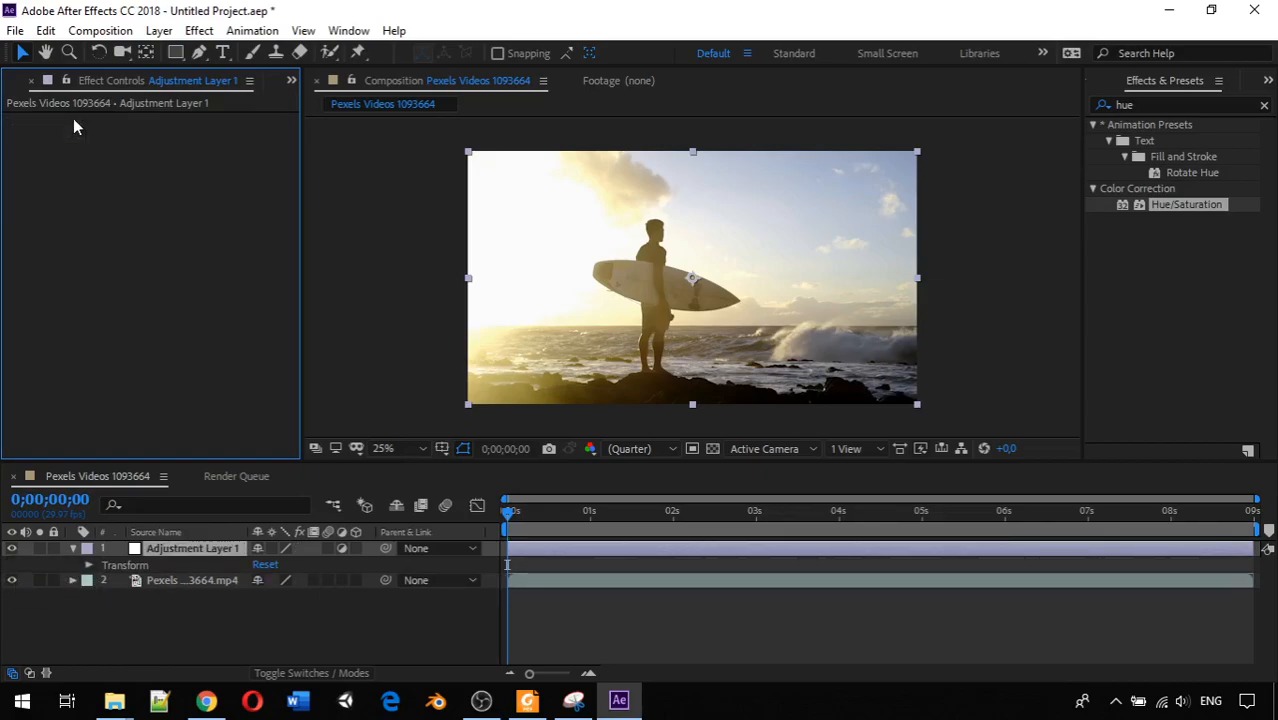
key("ctrl+z")
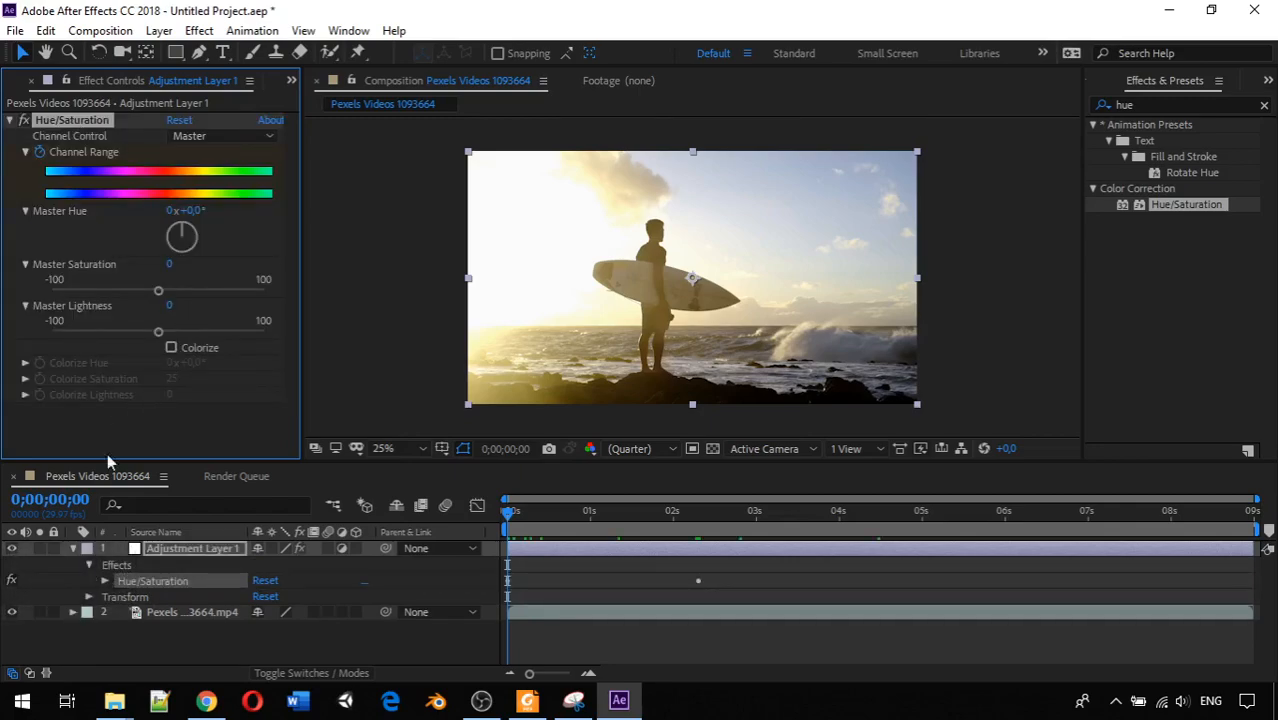
- Delete Hue/Saturation from the adjustment layer's Effects group in the timeline, and undo that deletion
left_click(88, 565)
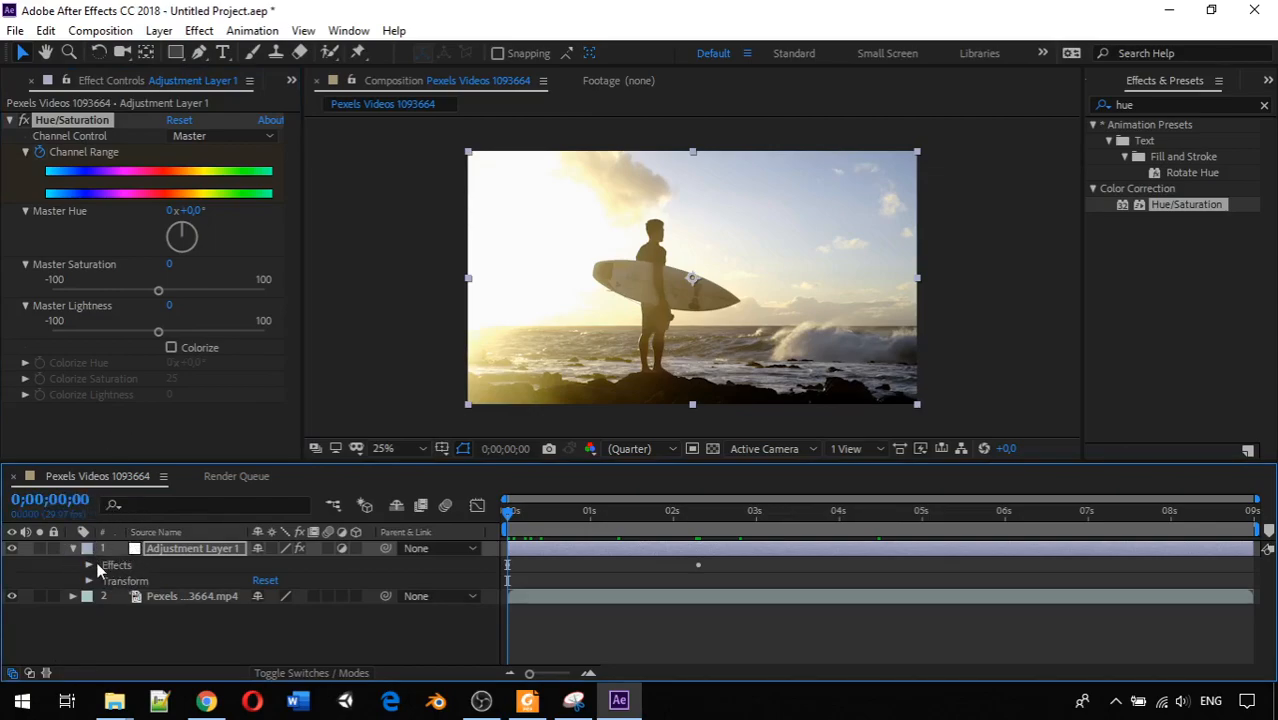
left_click(89, 564)
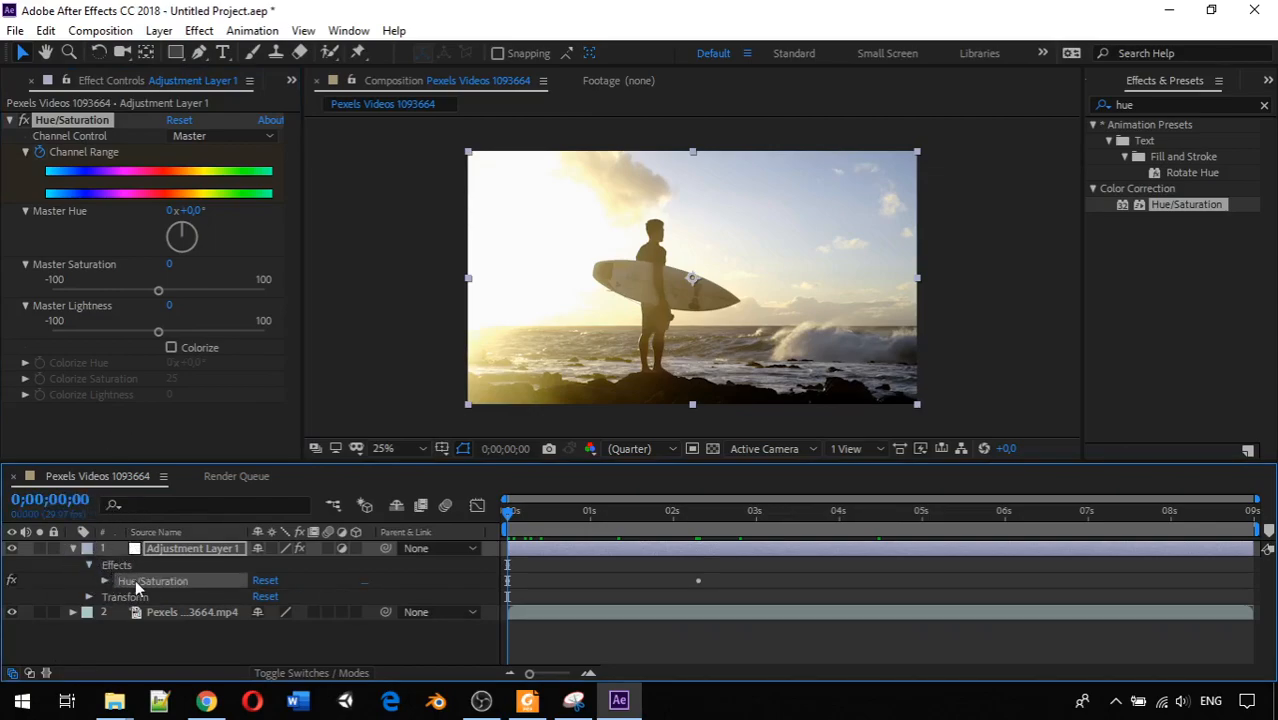
left_click(122, 564)
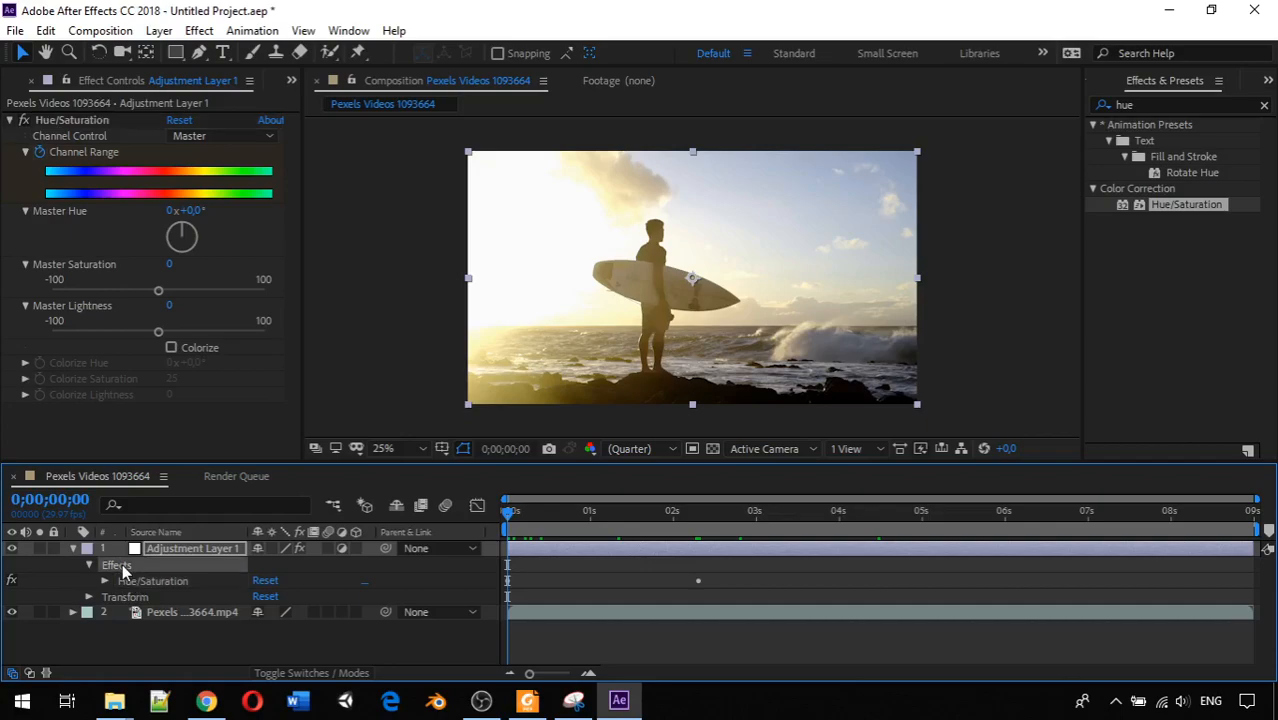
left_click(213, 588)
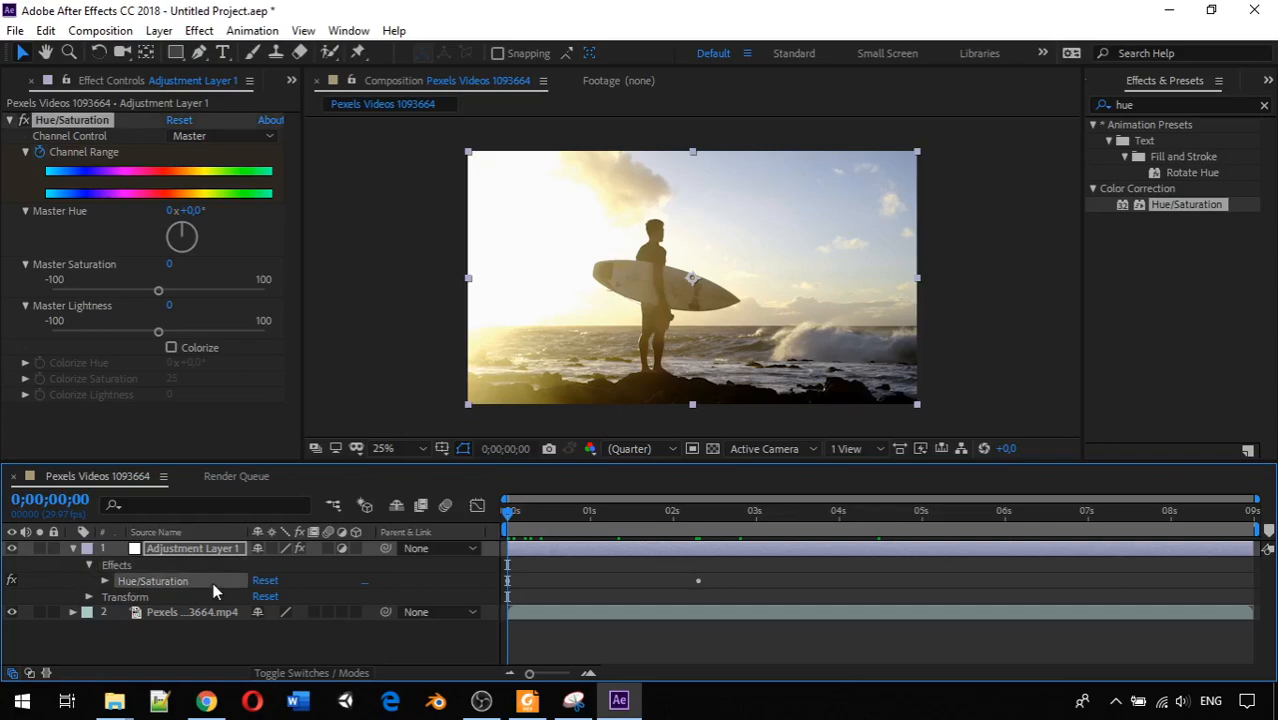
key("Delete")
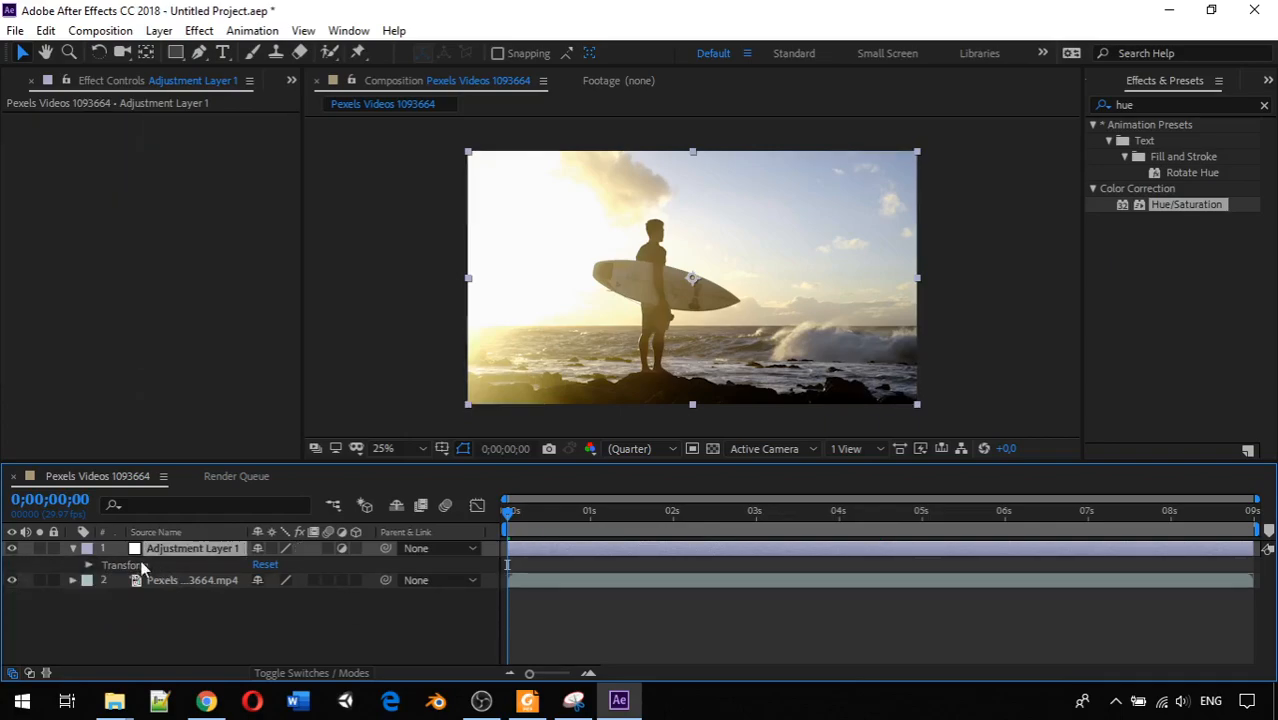
left_click(92, 561)
left_click(91, 560)
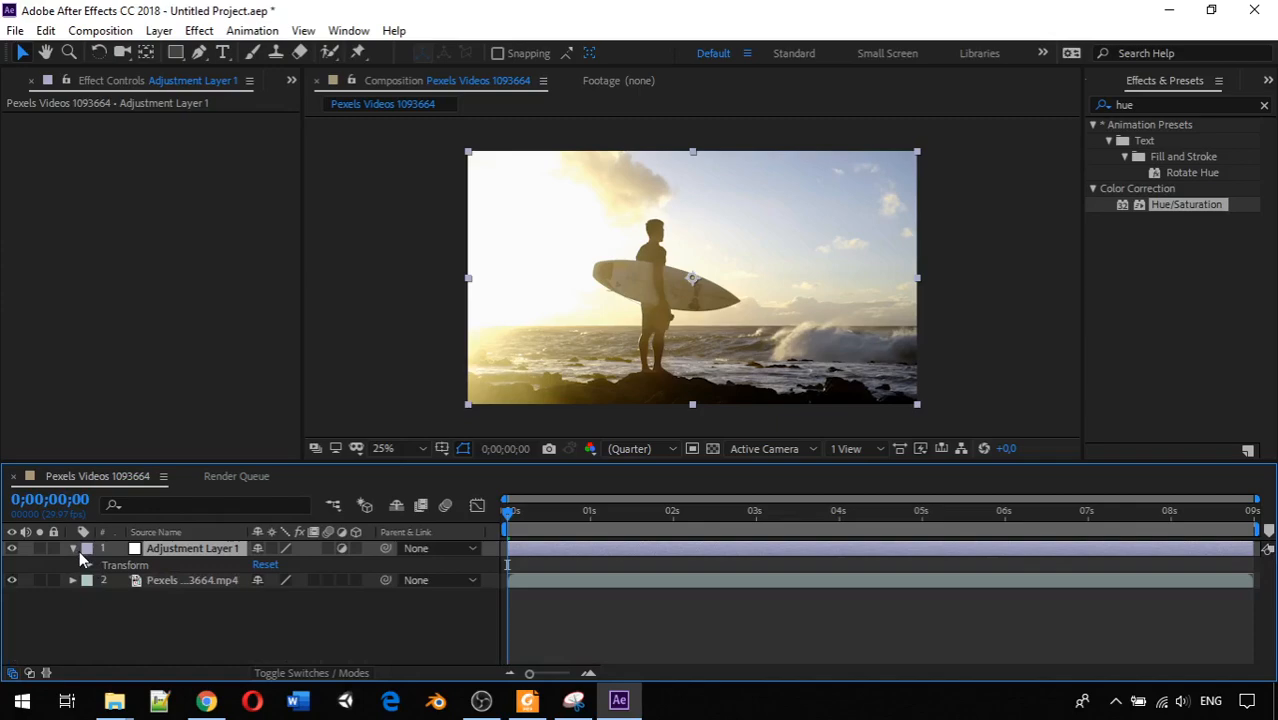
key("ctrl+z")
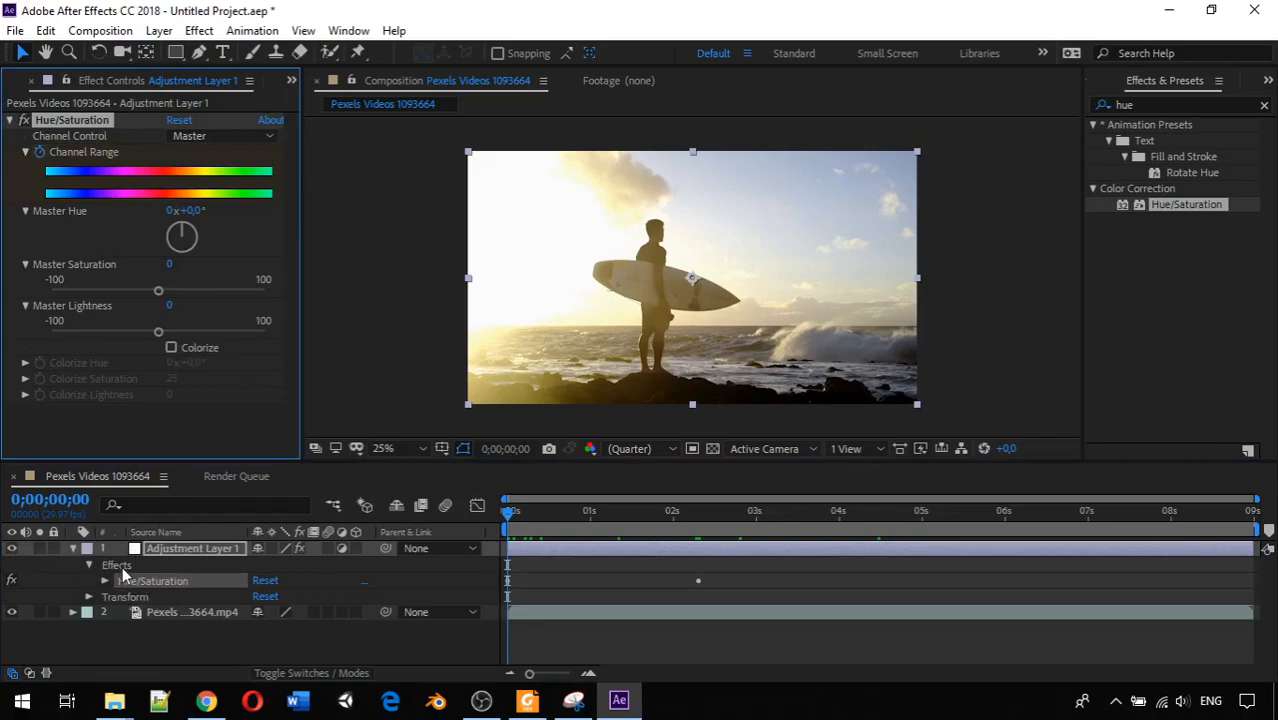
- Delete the adjustment layer's entire Effects group from the timeline
left_click(121, 569)
key("Delete")
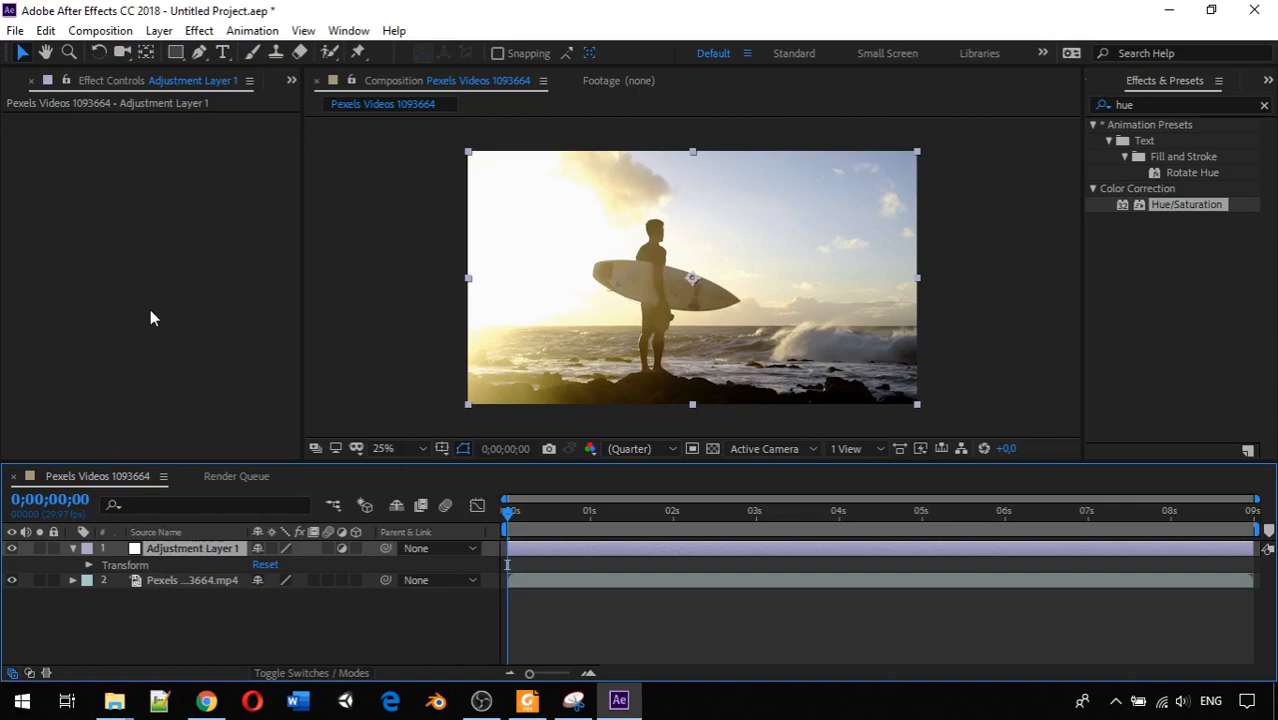
left_click(206, 257)
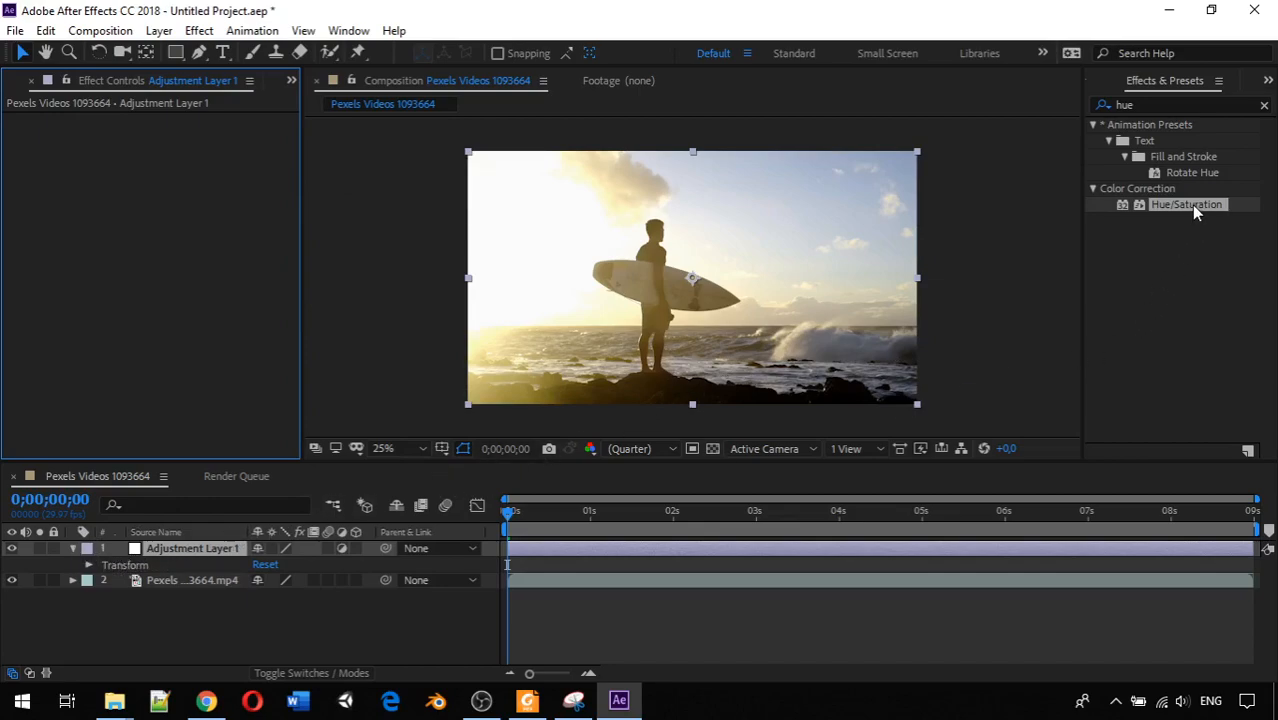
- Reapply the Hue/Saturation effect to the adjustment layer and expand its properties in the timeline
left_click_drag(1191, 205, 209, 554)
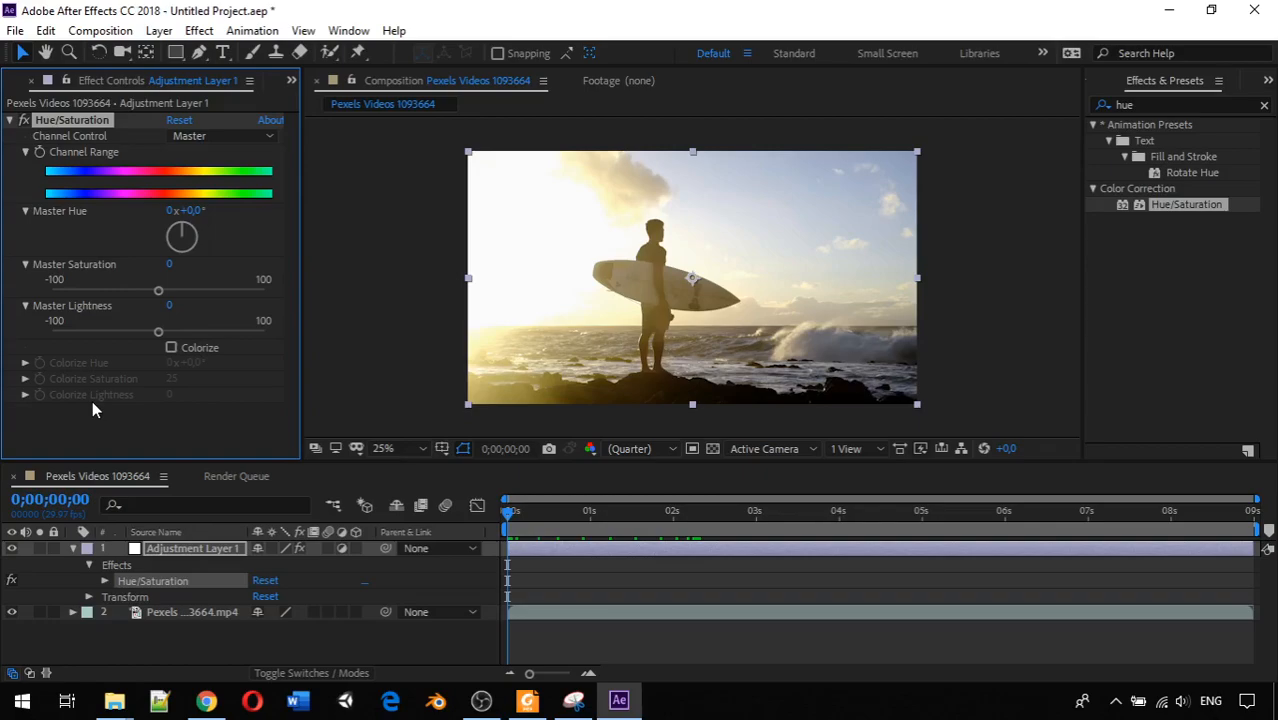
left_click(106, 580)
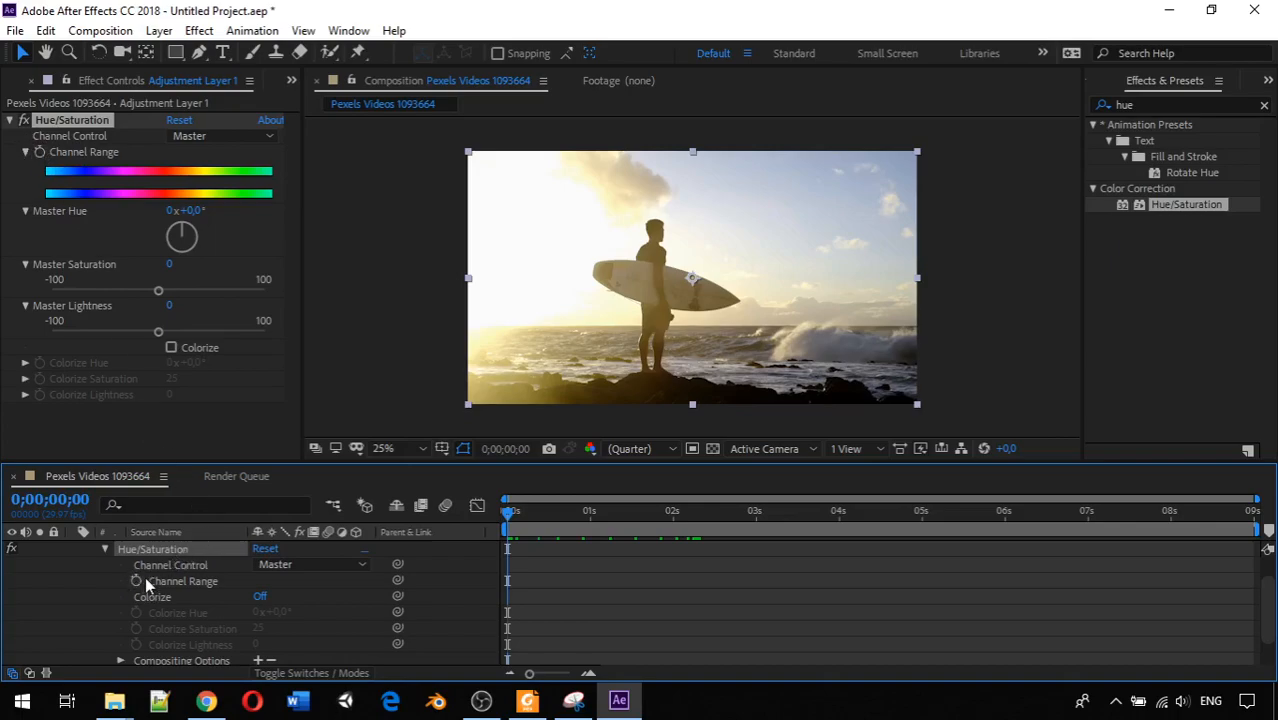
- Add a Channel Range keyframe at 0 seconds, move to 3 seconds, and disable its keyframing and undo that
left_click(40, 154)
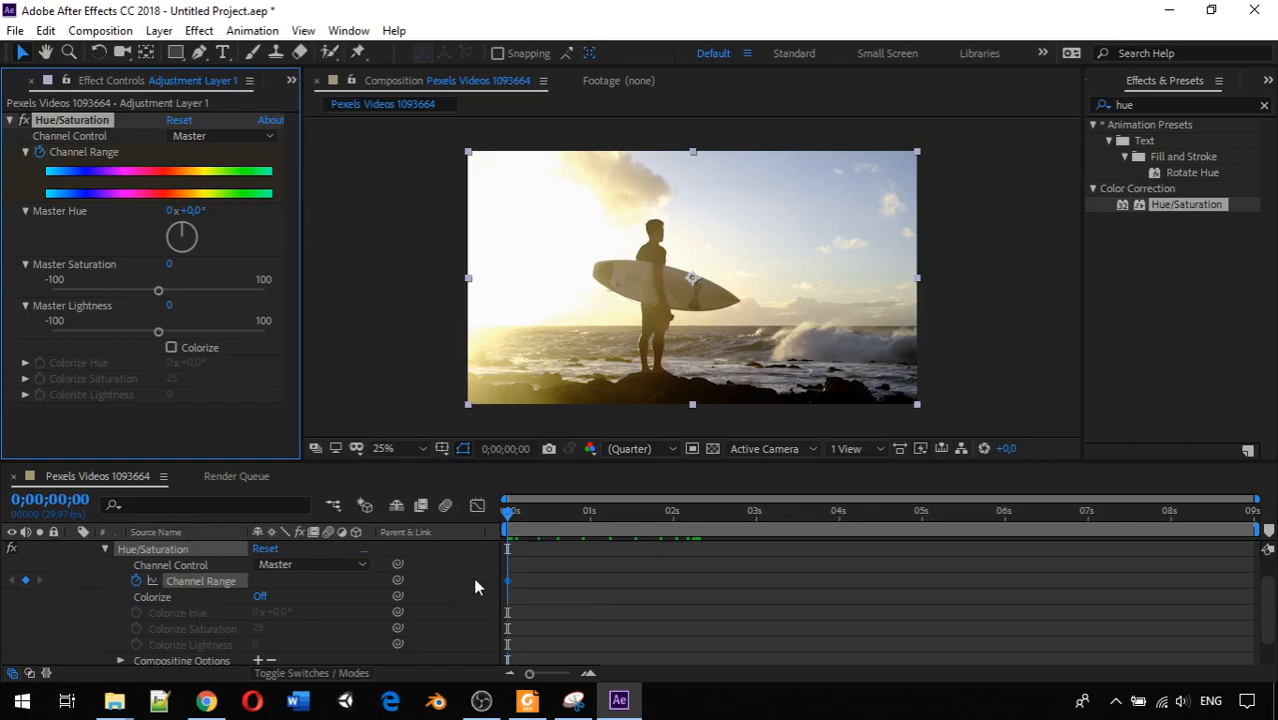
left_click_drag(509, 509, 760, 515)
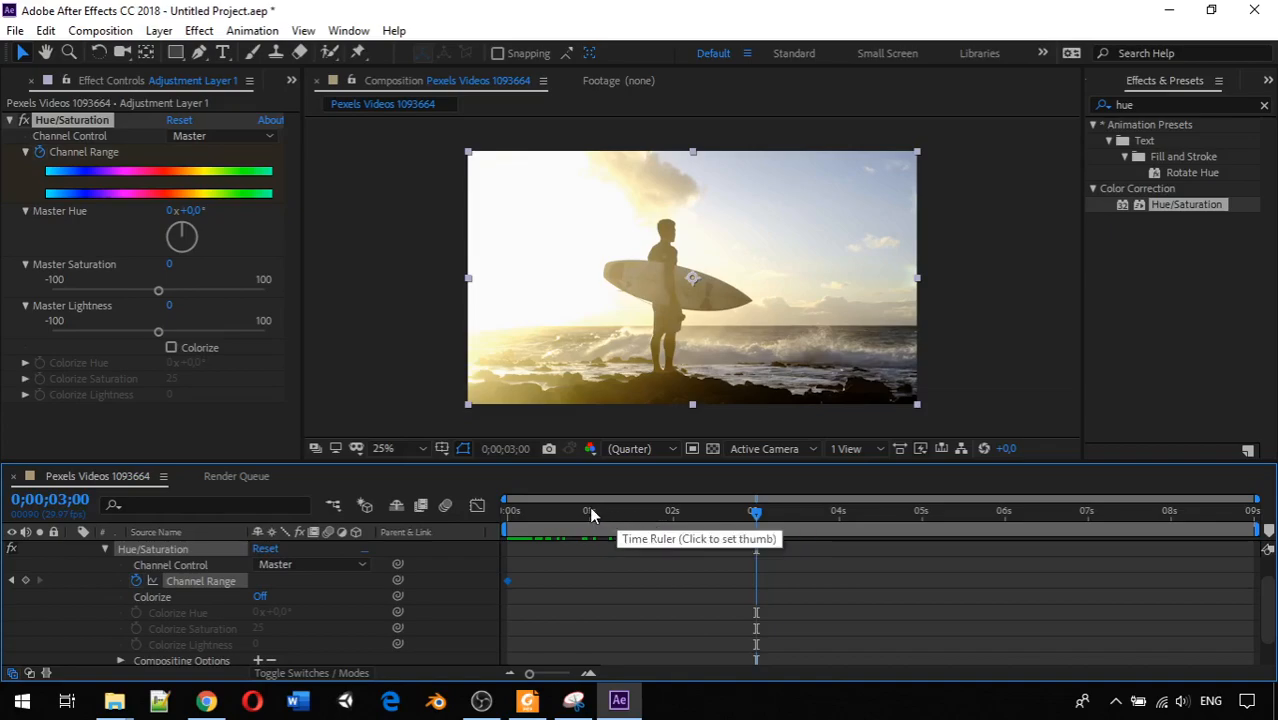
left_click(40, 153)
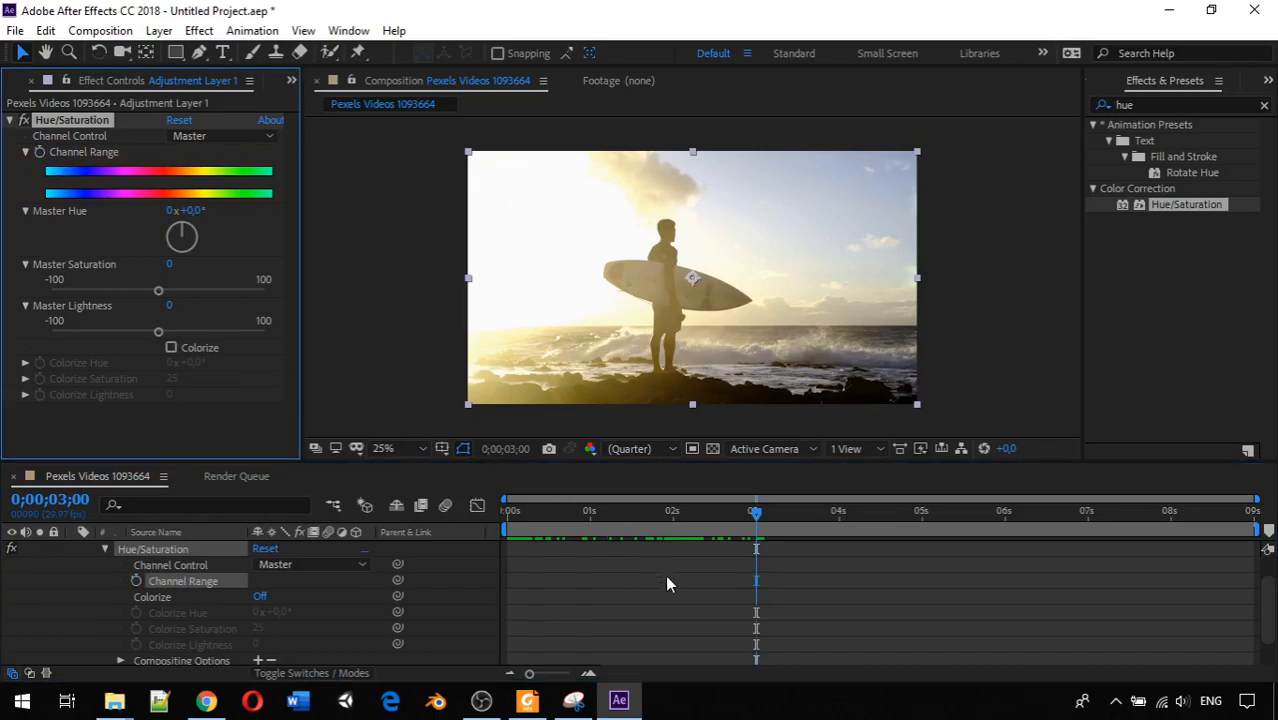
key("ctrl+z")
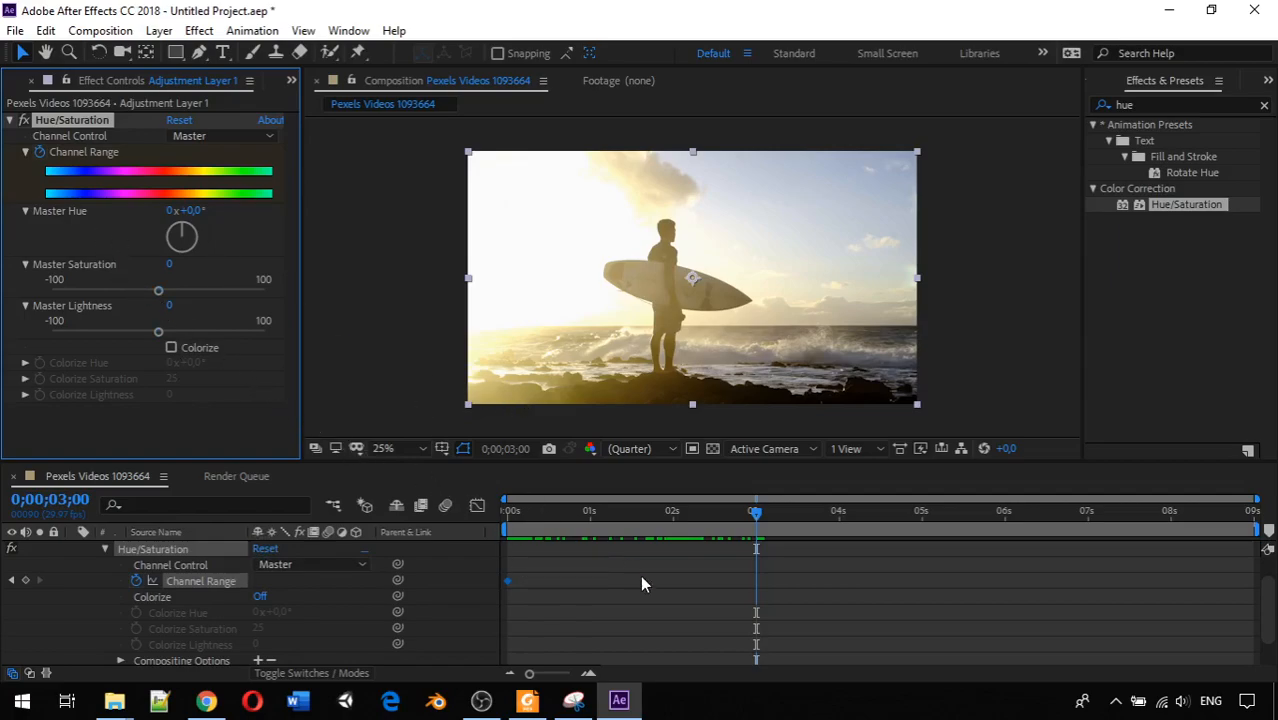
- Dismiss the CCleaner update notification and set the Master Hue to -90° at 3 seconds
left_click(753, 591)
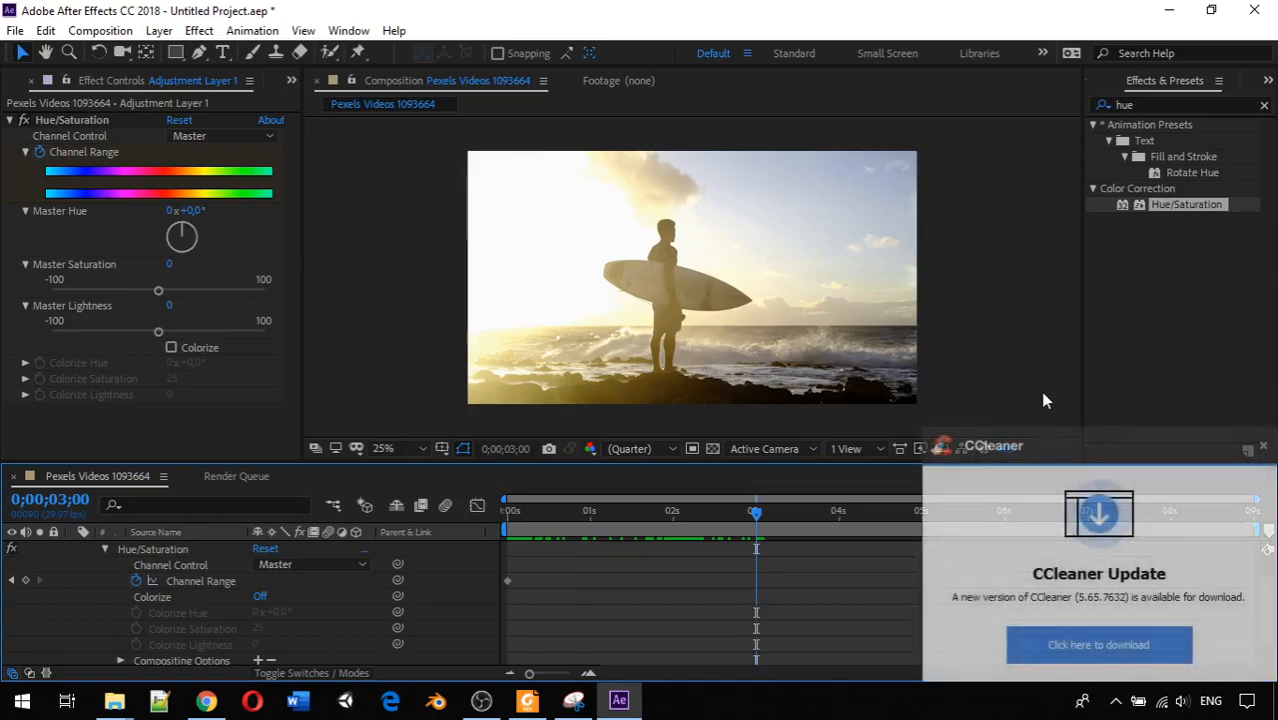
left_click(1262, 446)
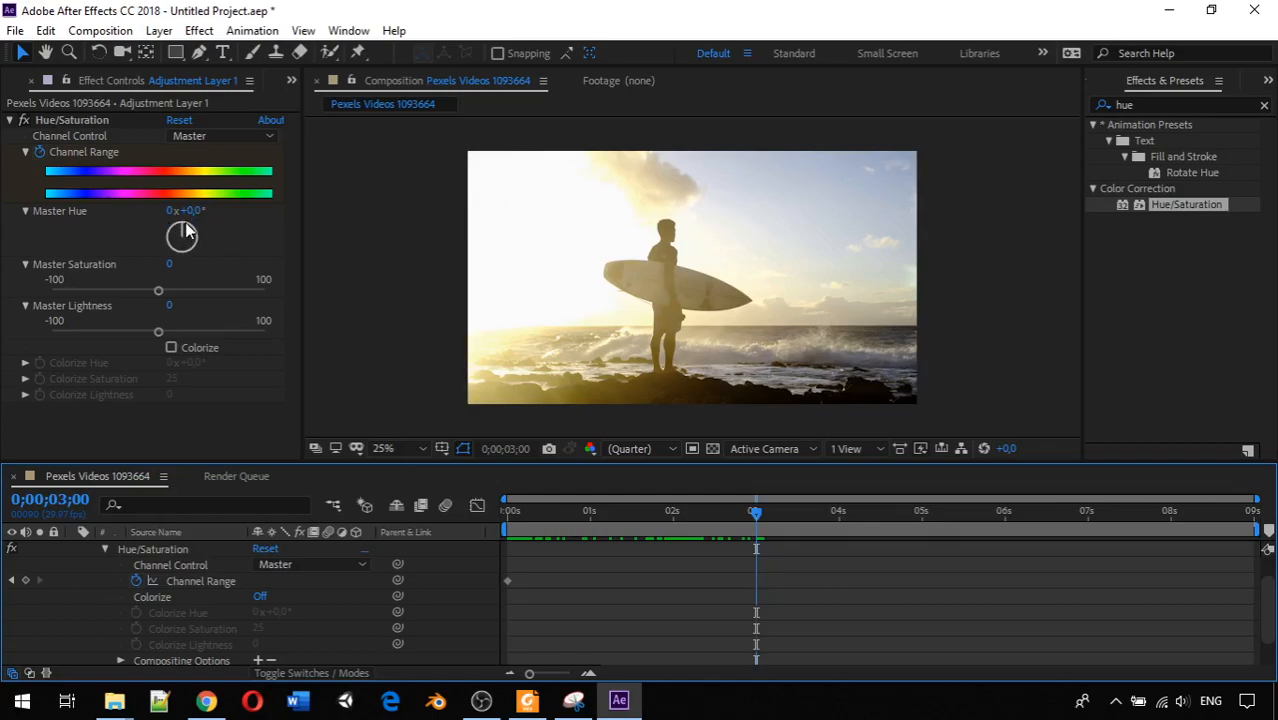
left_click_drag(185, 230, 126, 235)
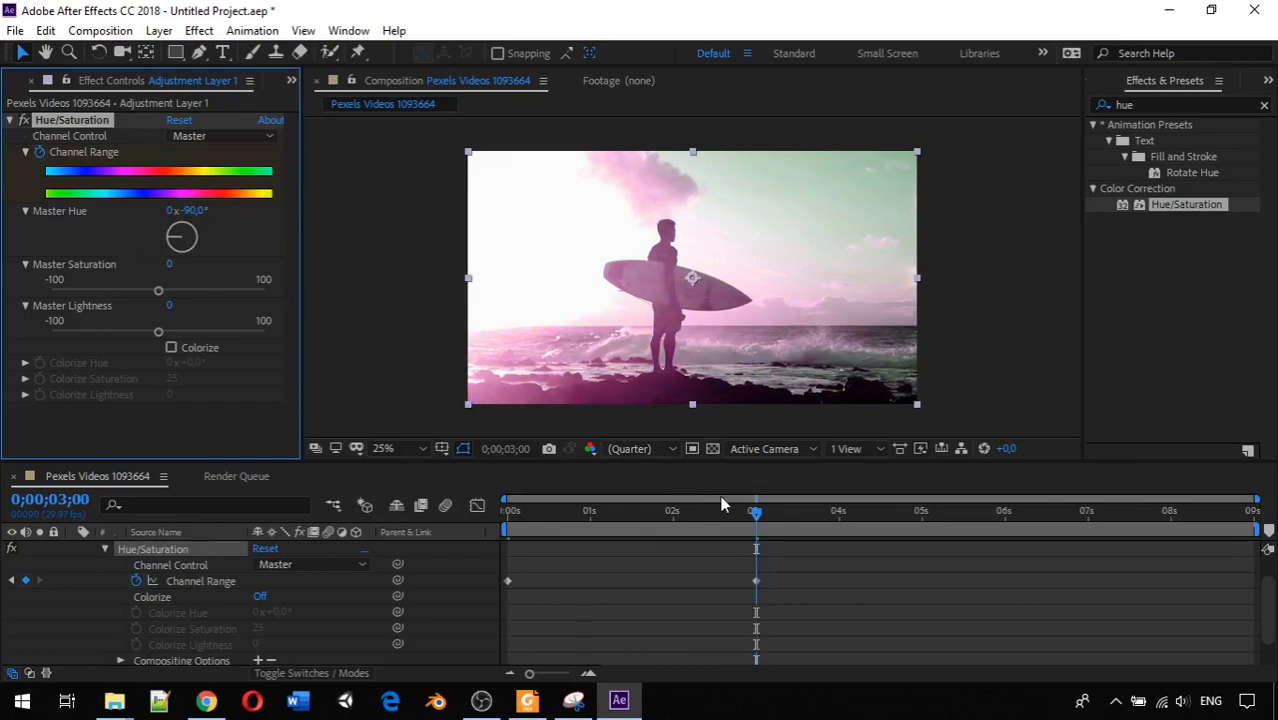
- Preview the hue animation from the beginning, return to 0 seconds, and collapse the adjustment layer's properties in the timeline
left_click(756, 513)
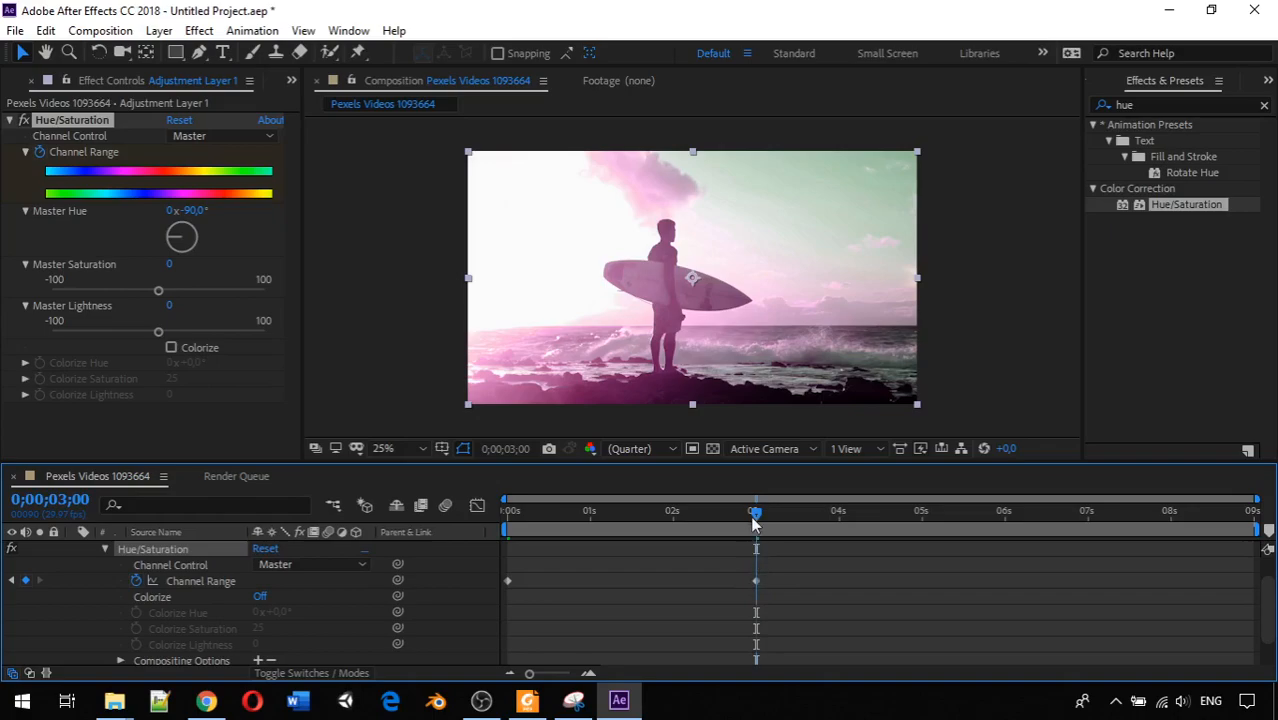
left_click_drag(756, 516, 482, 500)
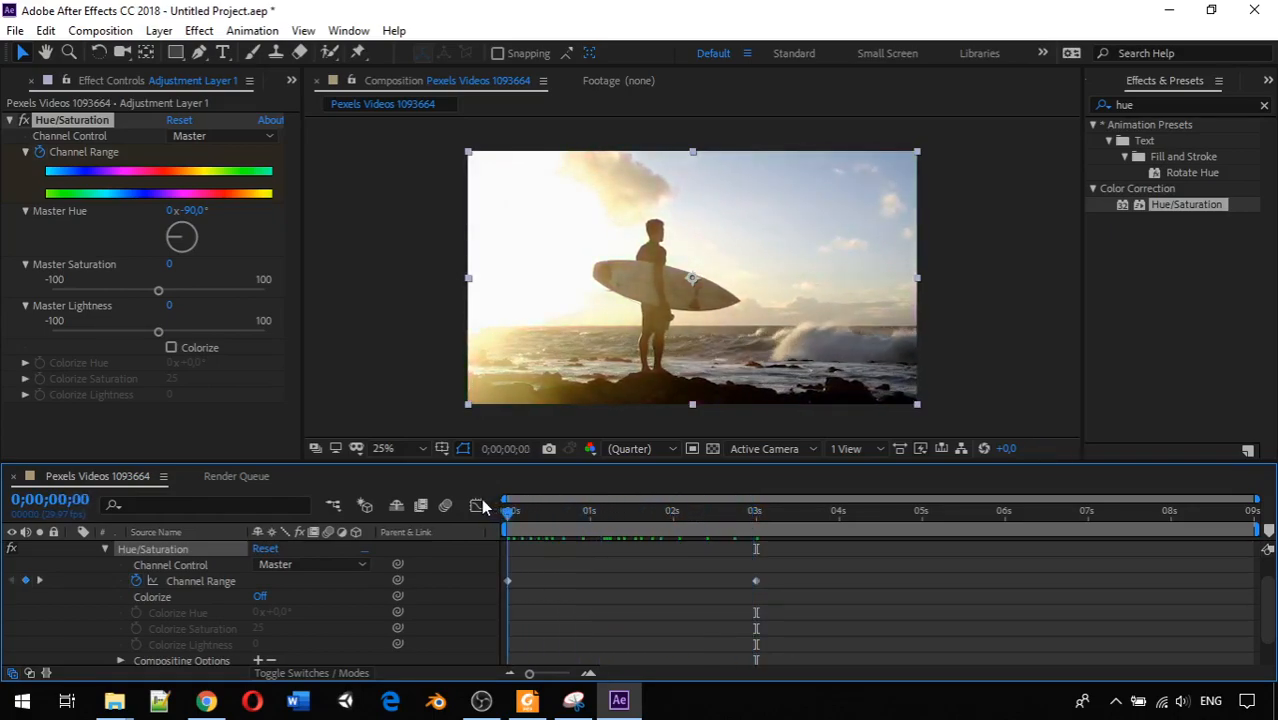
key("space")
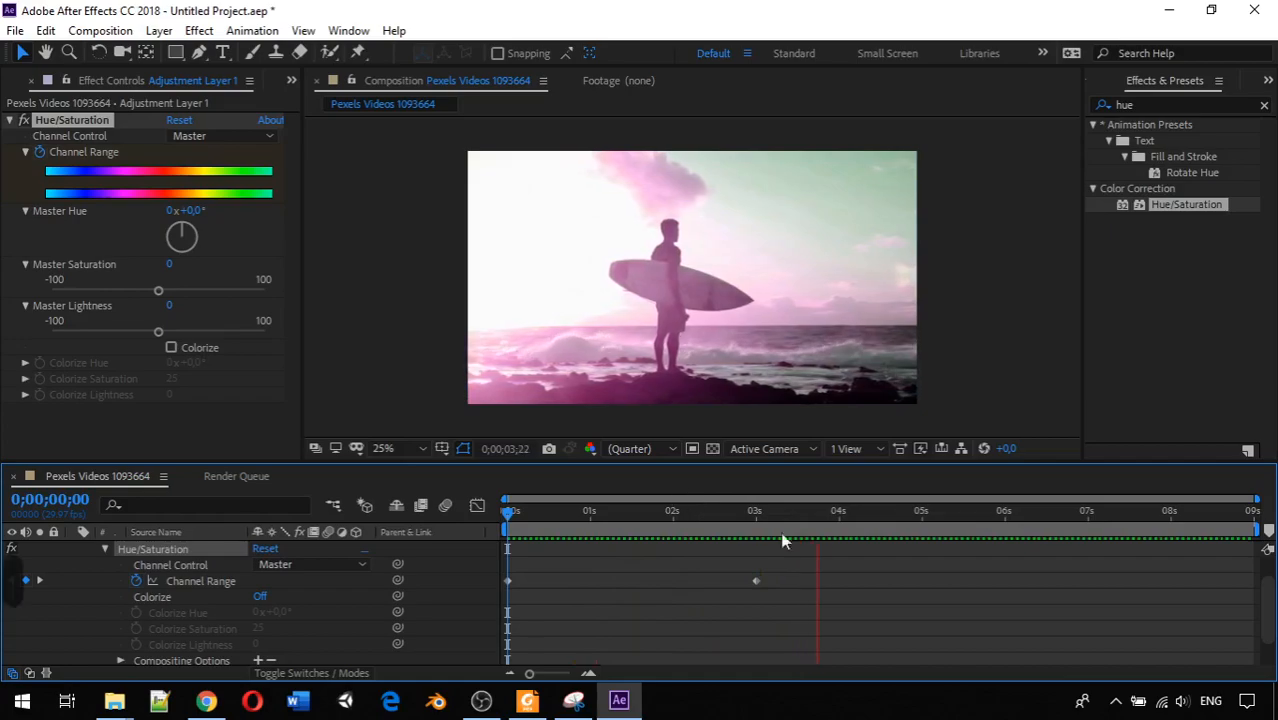
key("space")
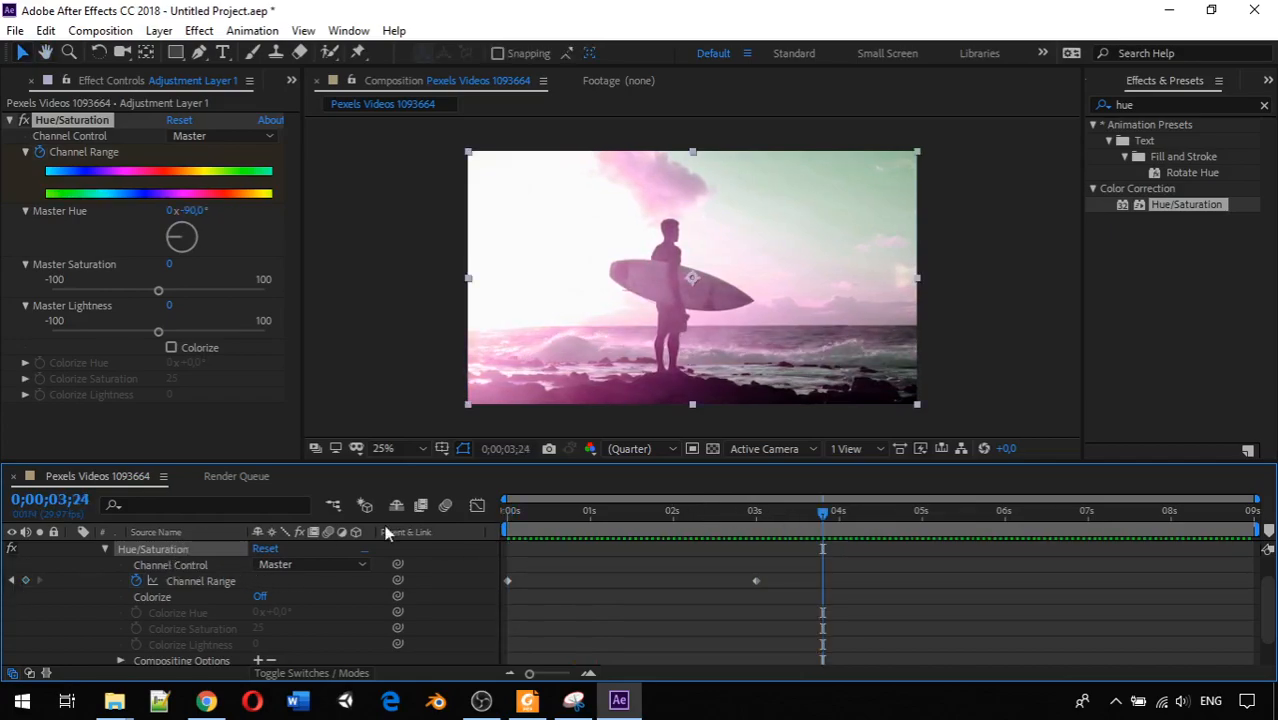
left_click_drag(820, 512, 505, 538)
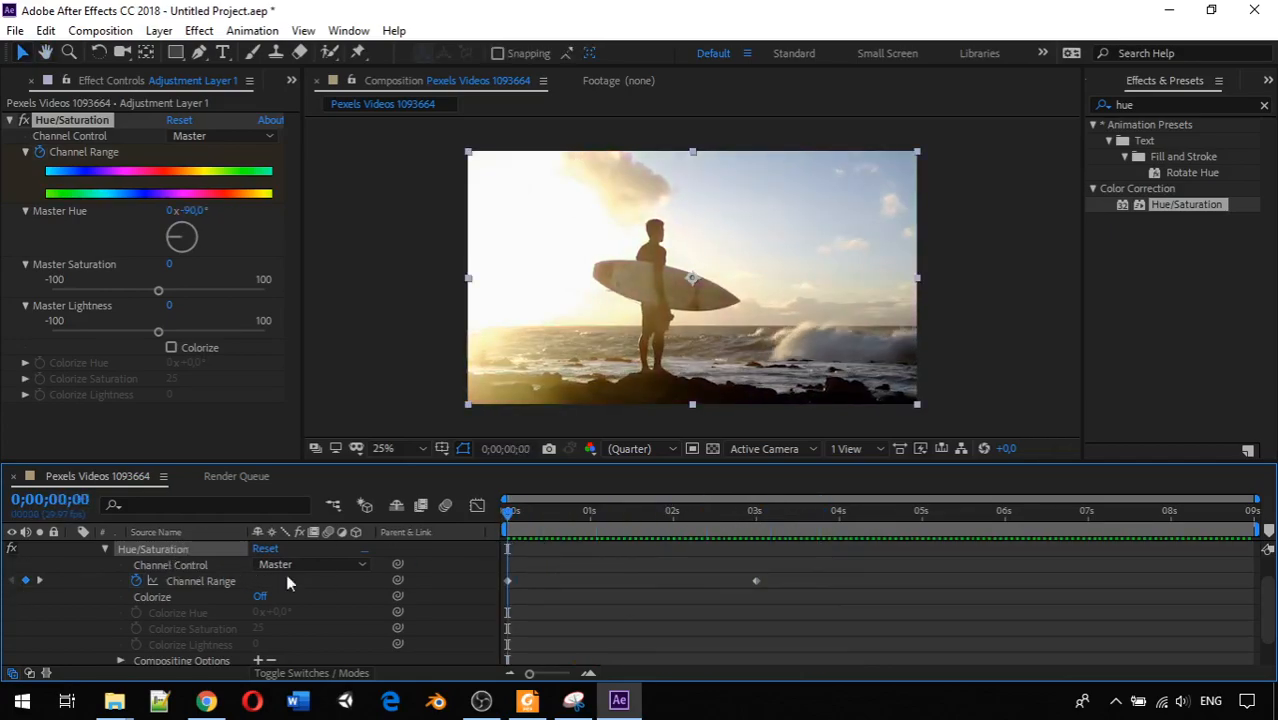
left_click(104, 548)
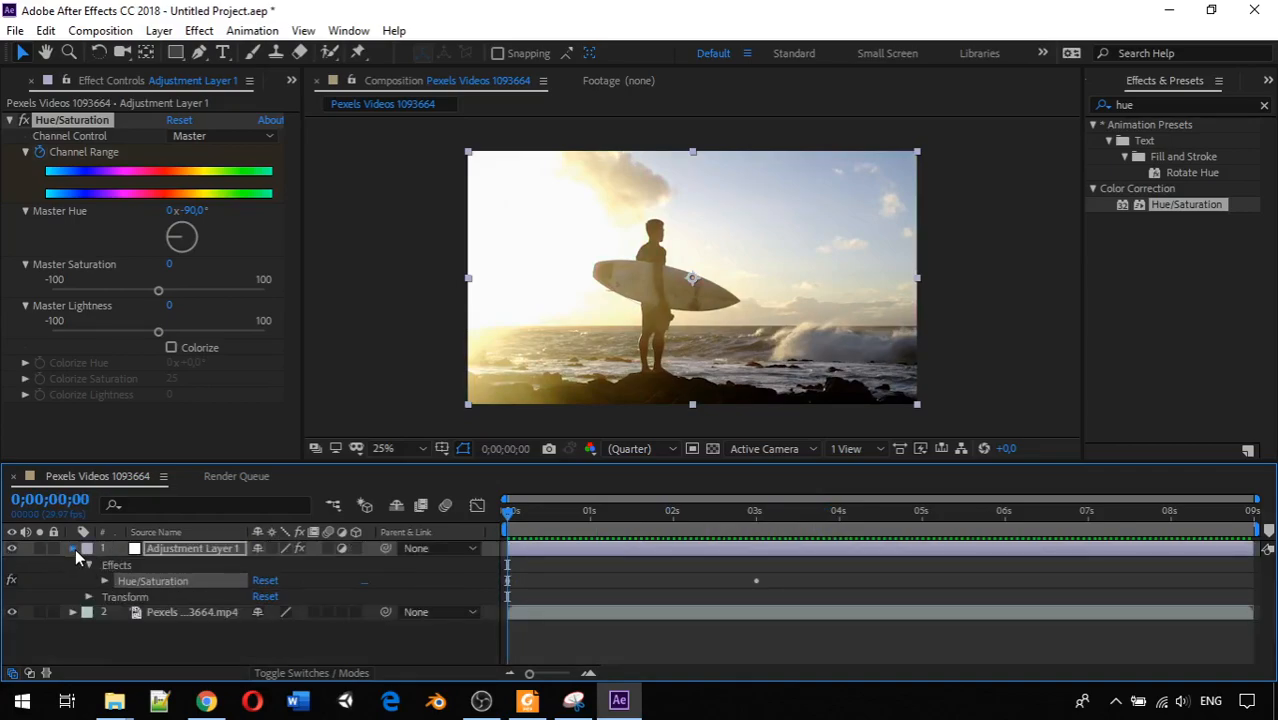
left_click(74, 549)
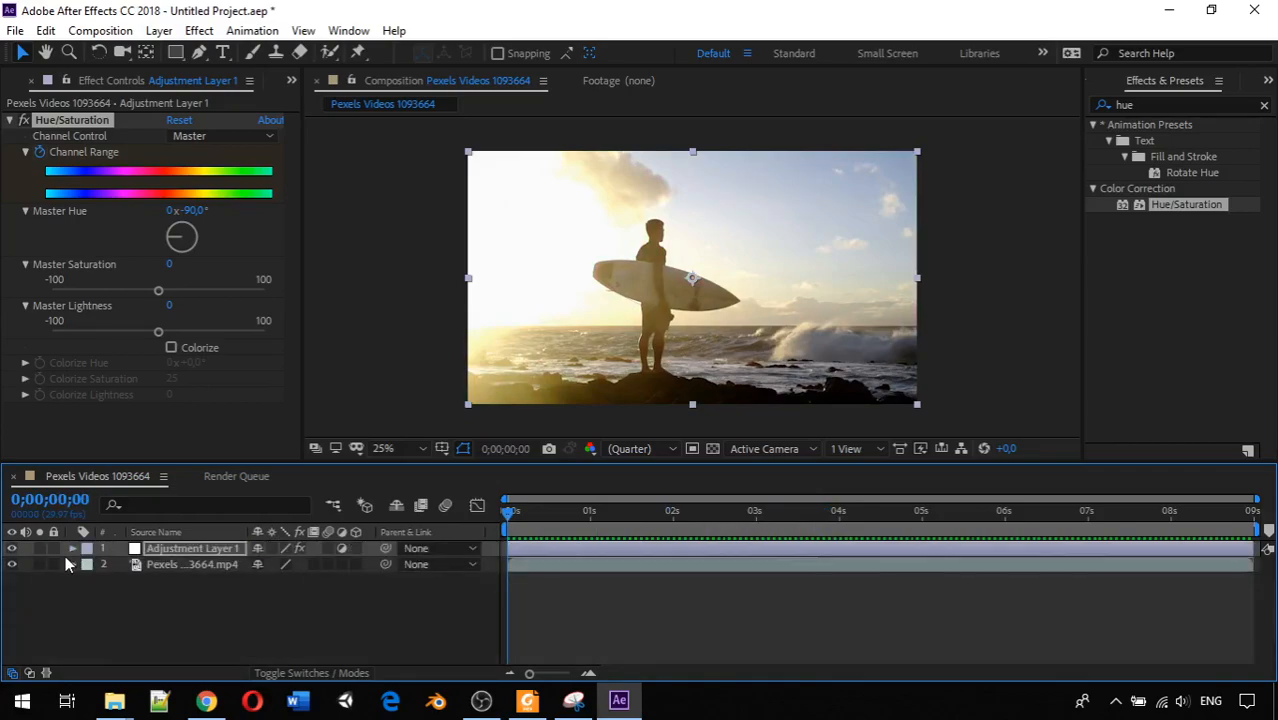
- Hide Adjustment Layer 1 and preview the surfer video without its effect
left_click(12, 549)
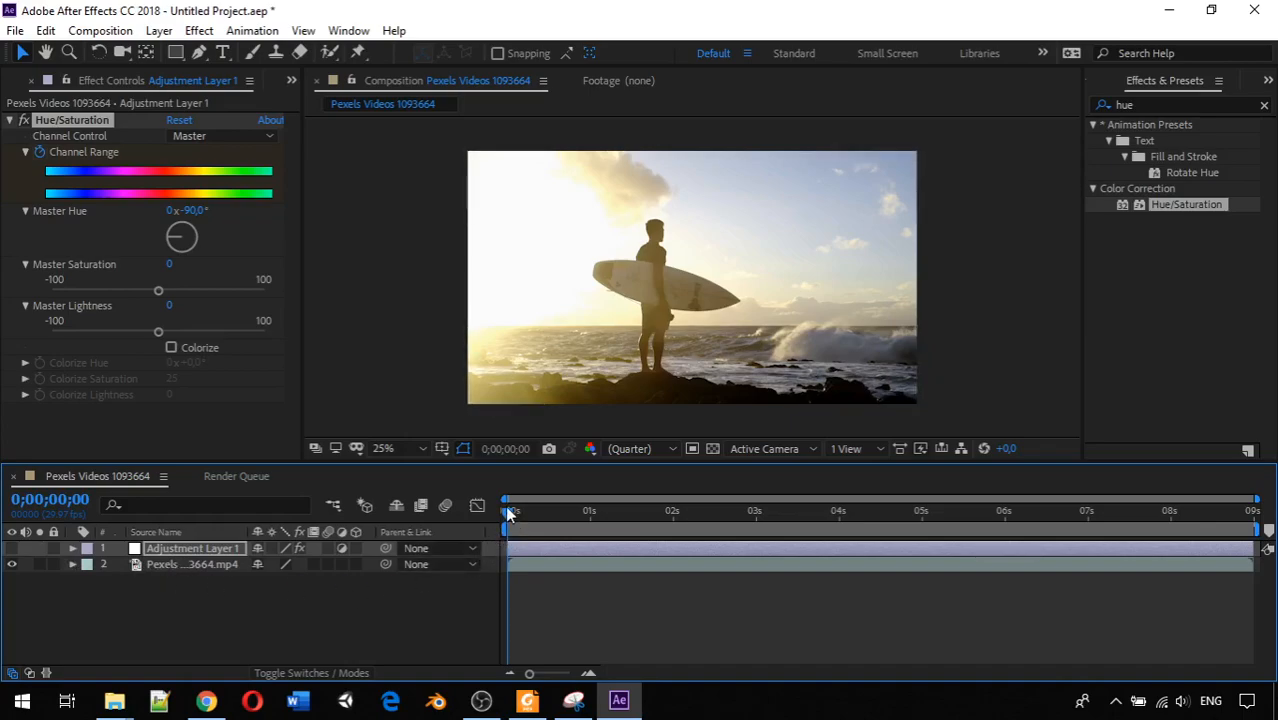
key("ctrl+z")
key("space")
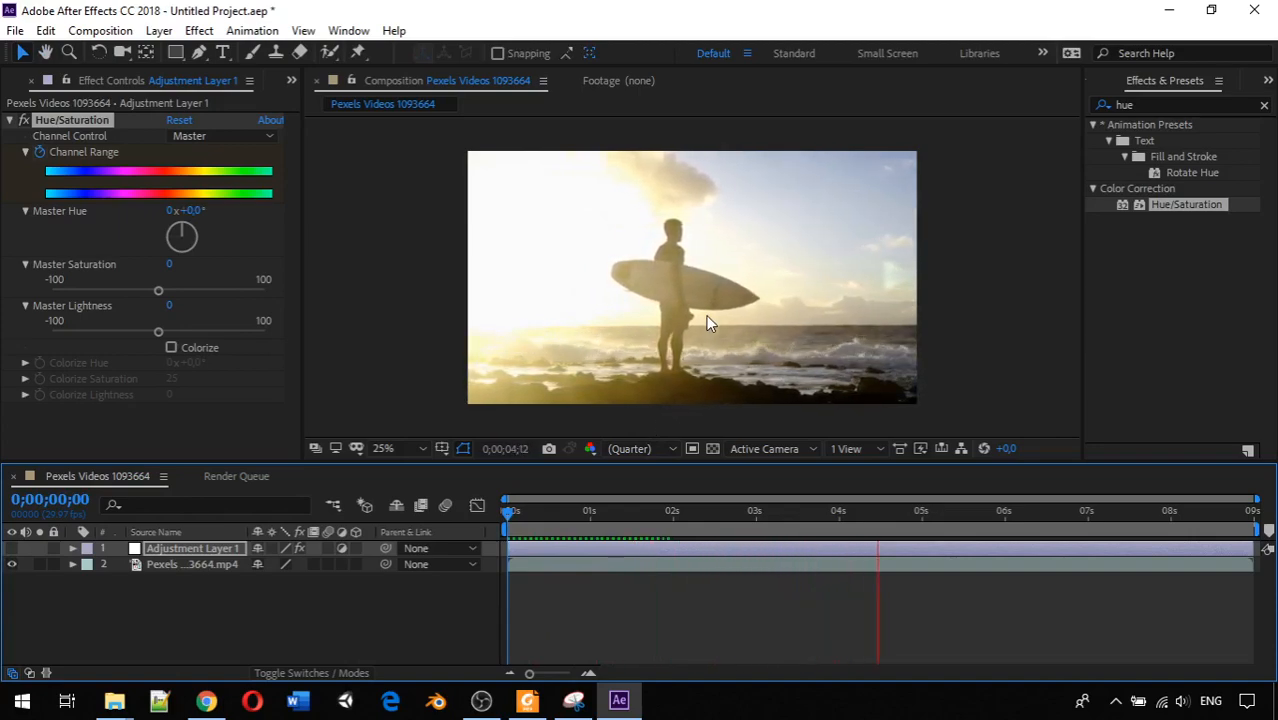
key("ctrl+shift+z")
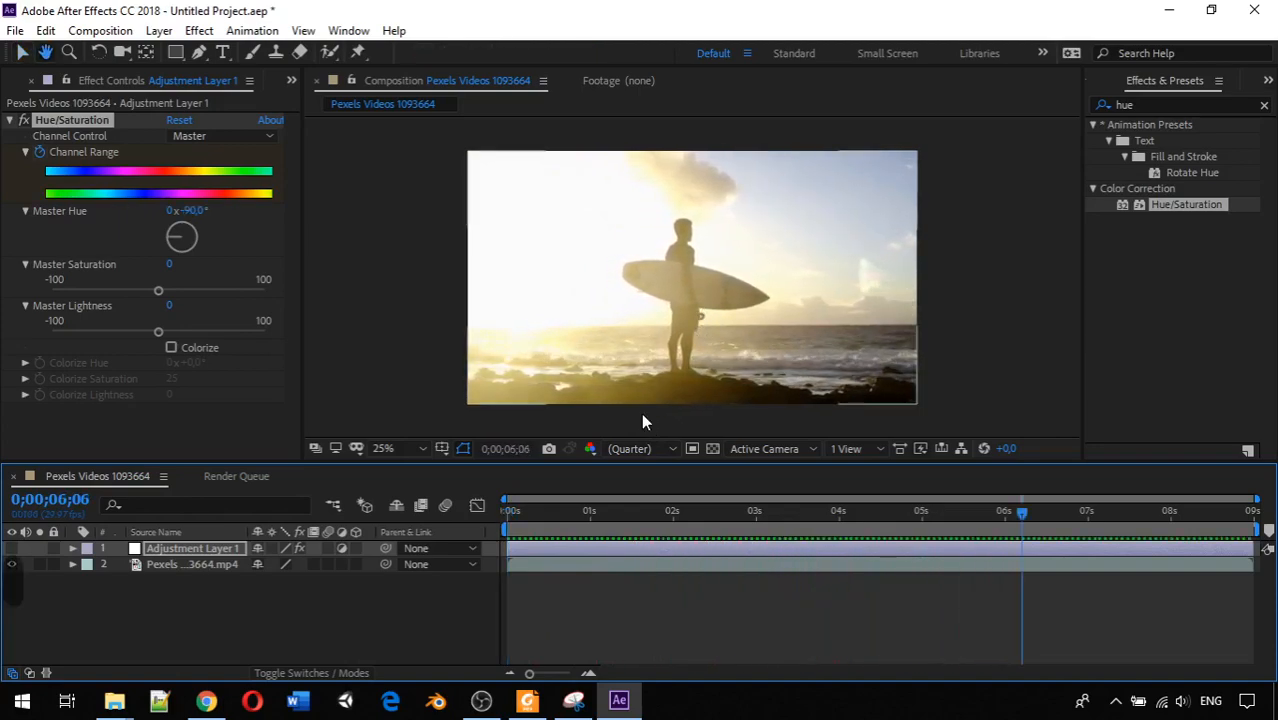
- Make Adjustment Layer 1 visible again and preview the hue animation from 0 seconds
left_click(12, 549)
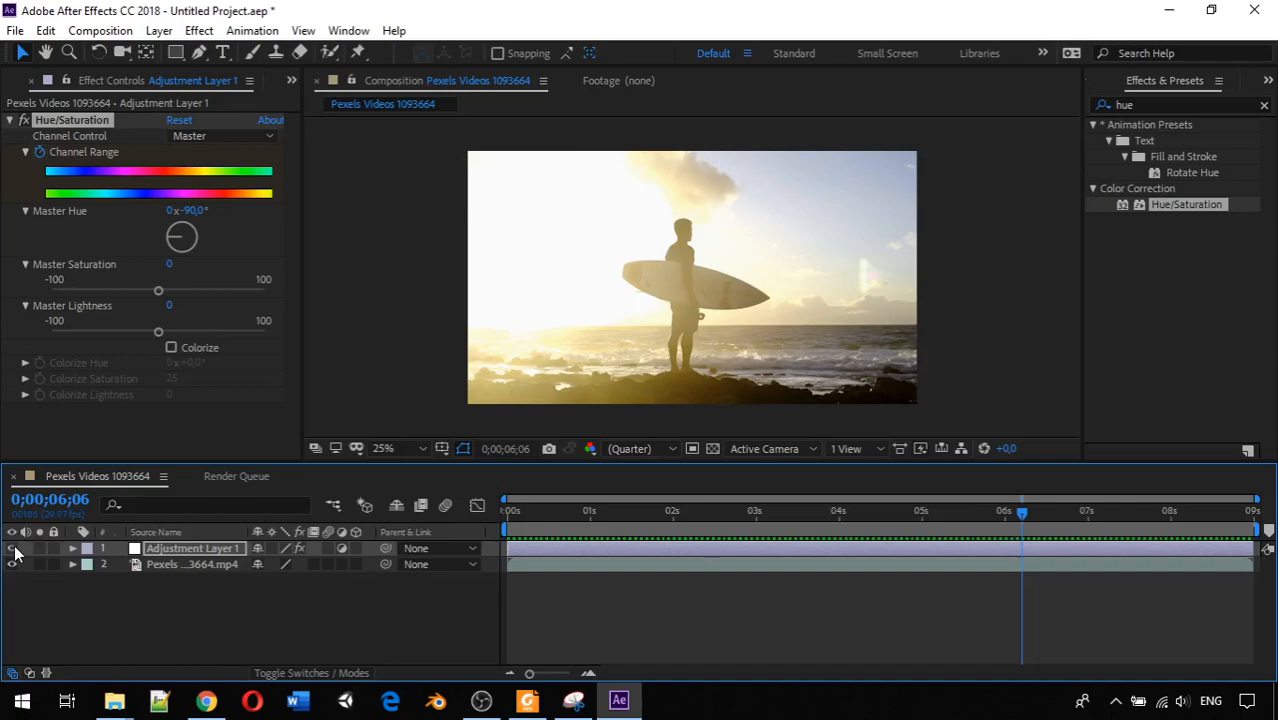
left_click_drag(1020, 512, 491, 505)
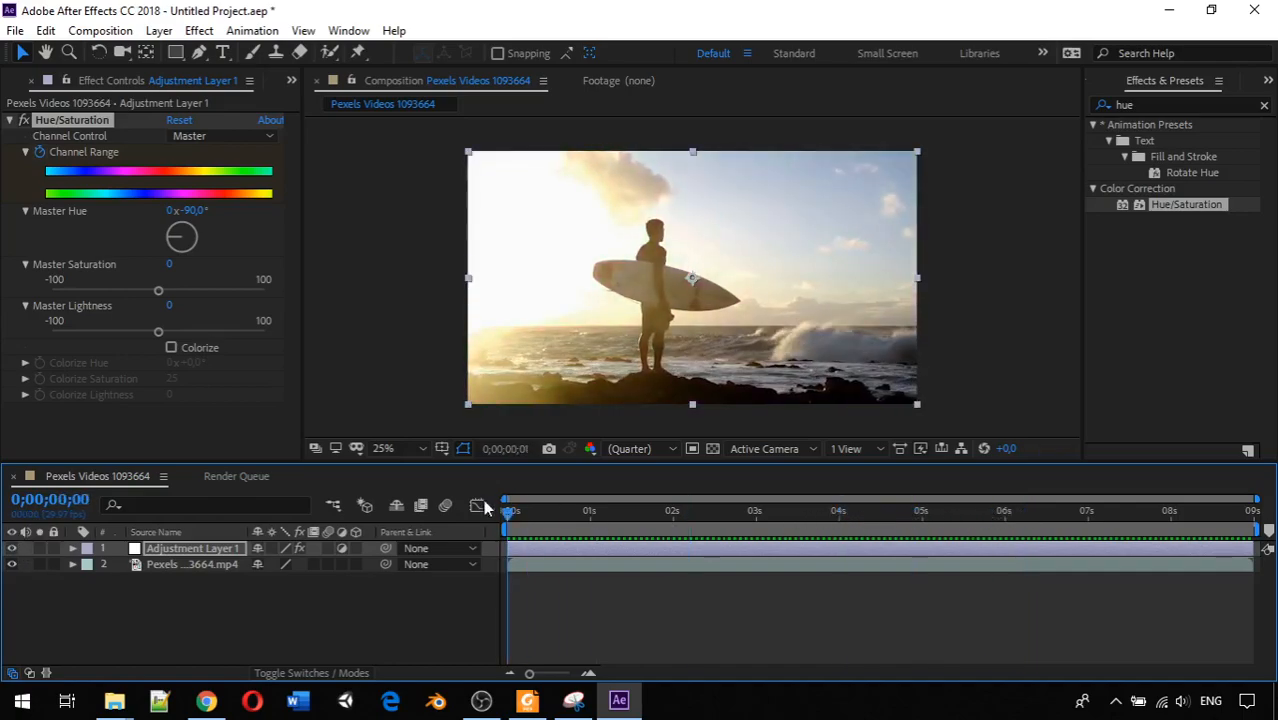
key("space")
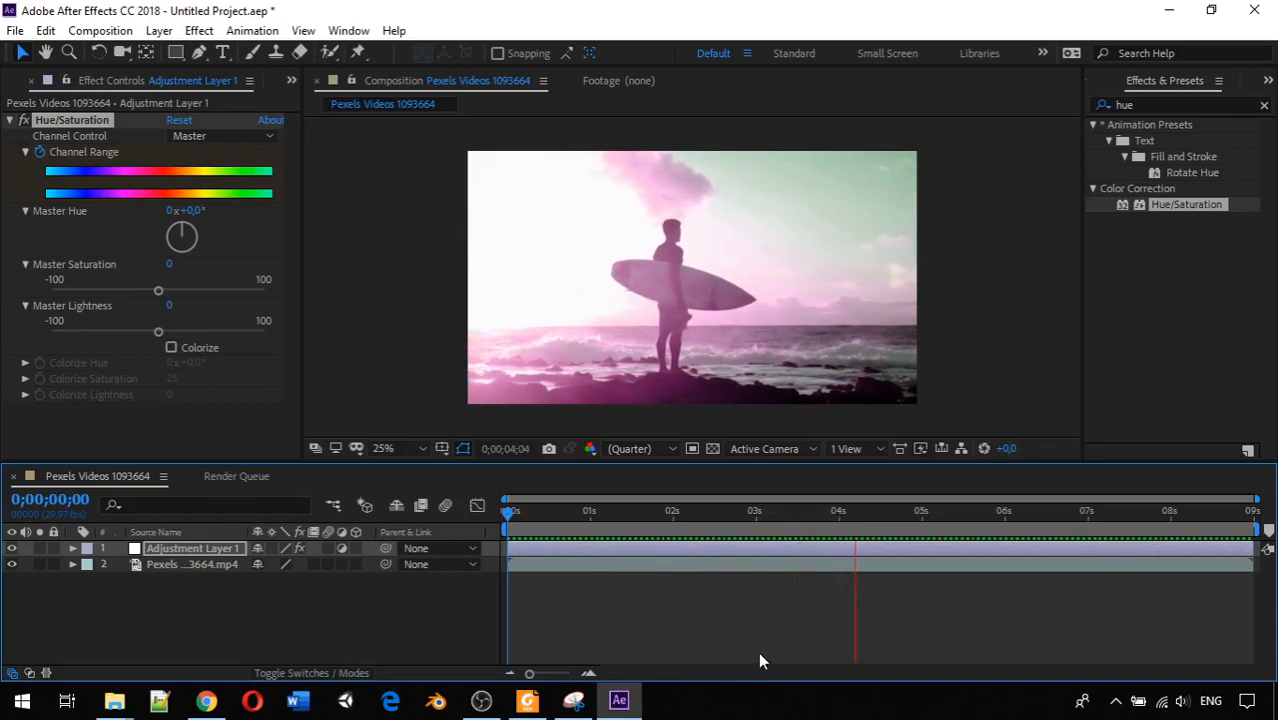
key("space")
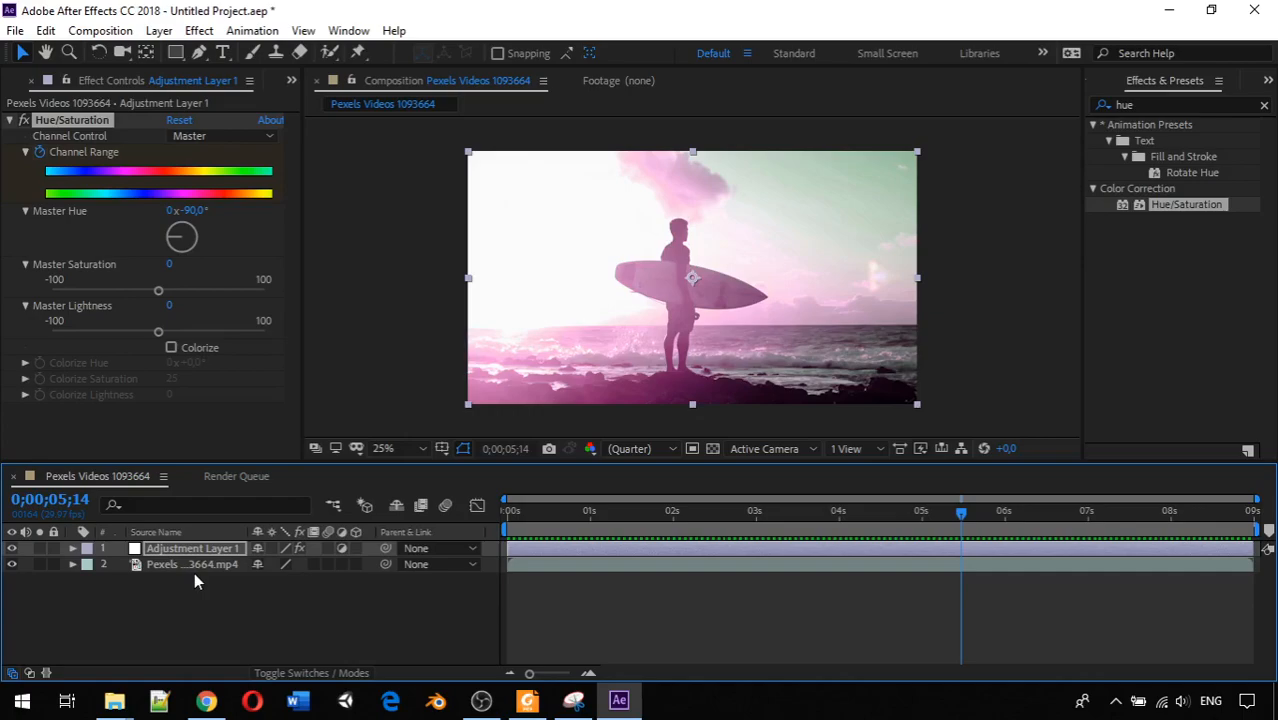
- Delete Adjustment Layer 1 and create a new adjustment layer above the surfer video
left_click(220, 598)
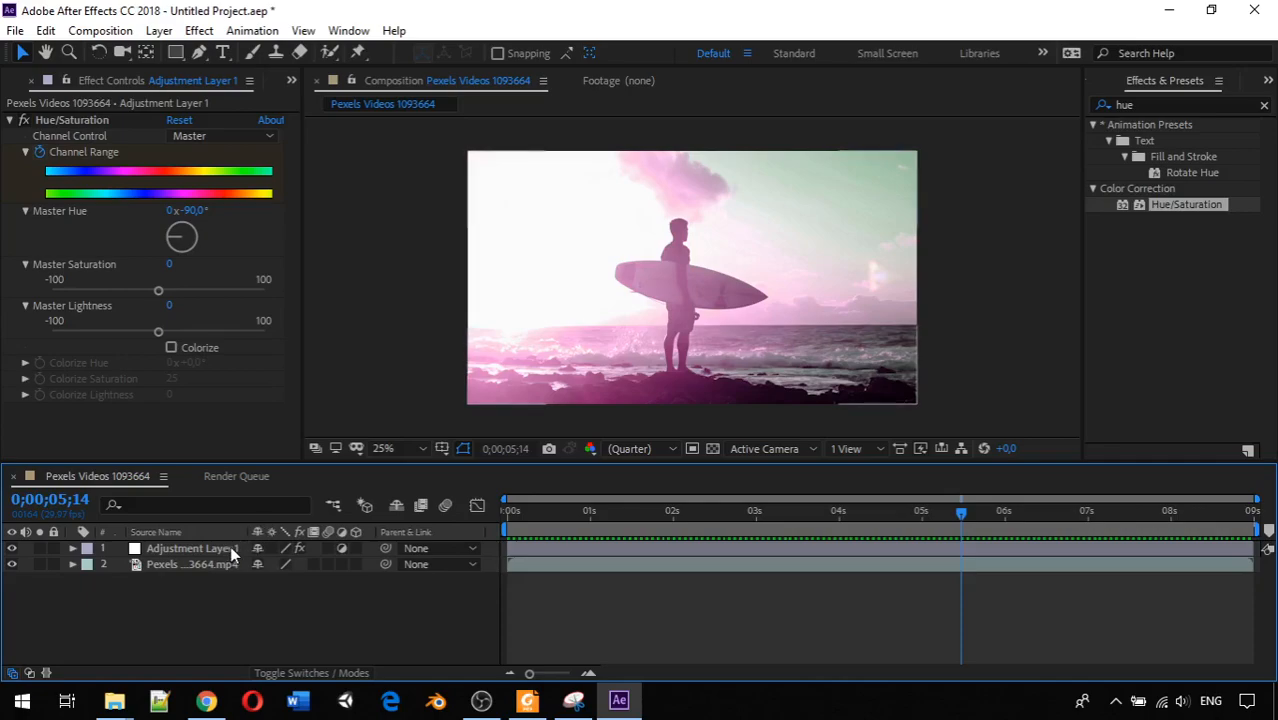
left_click(175, 546)
key("Delete")
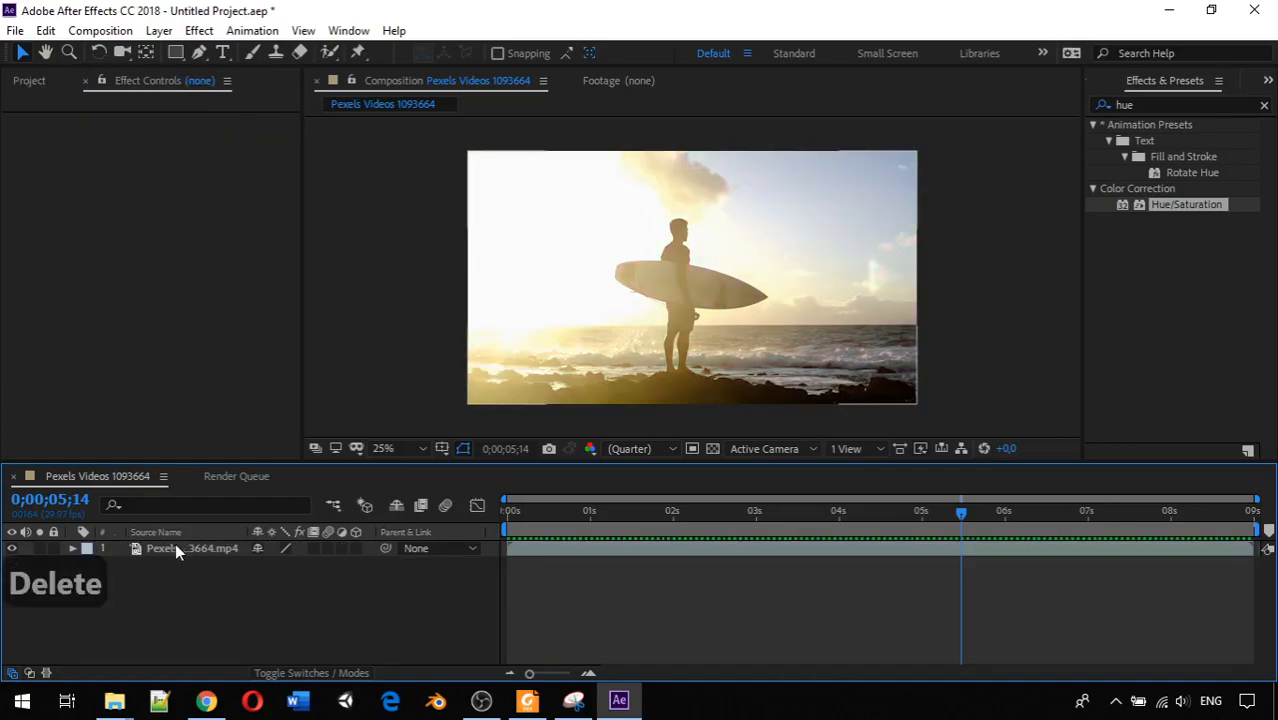
right_click(265, 627)
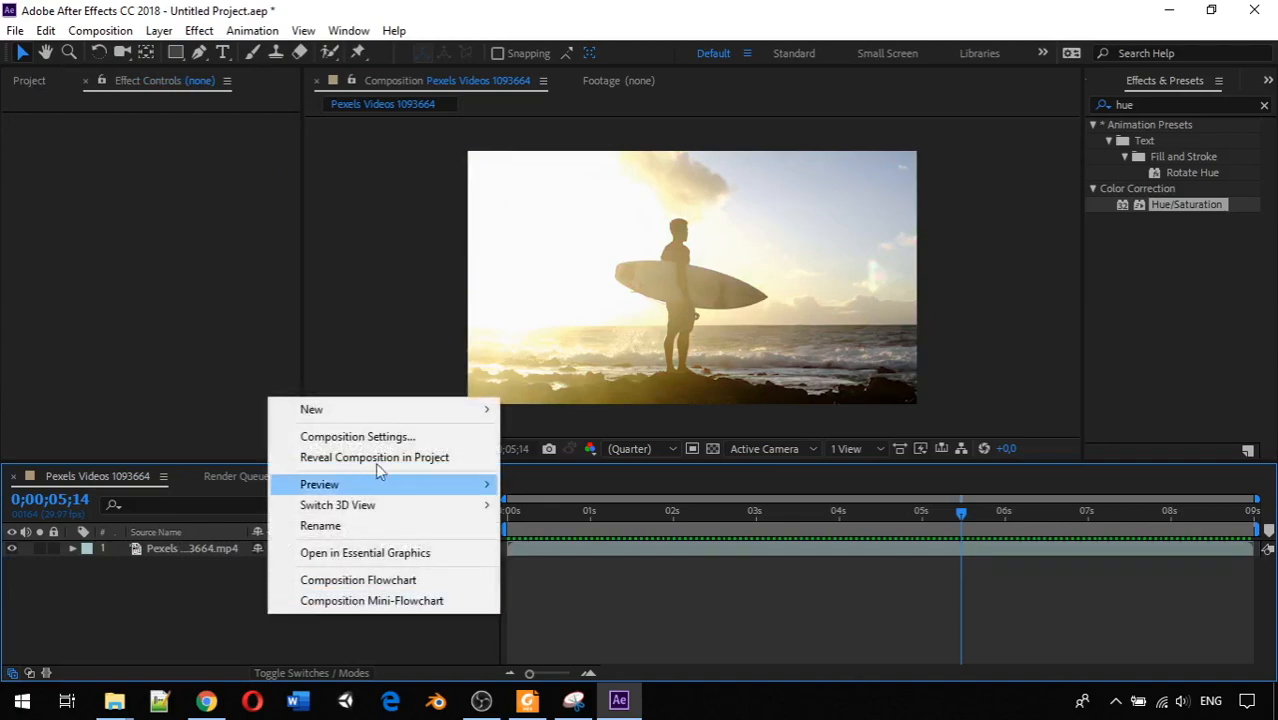
mouse_move(451, 409)
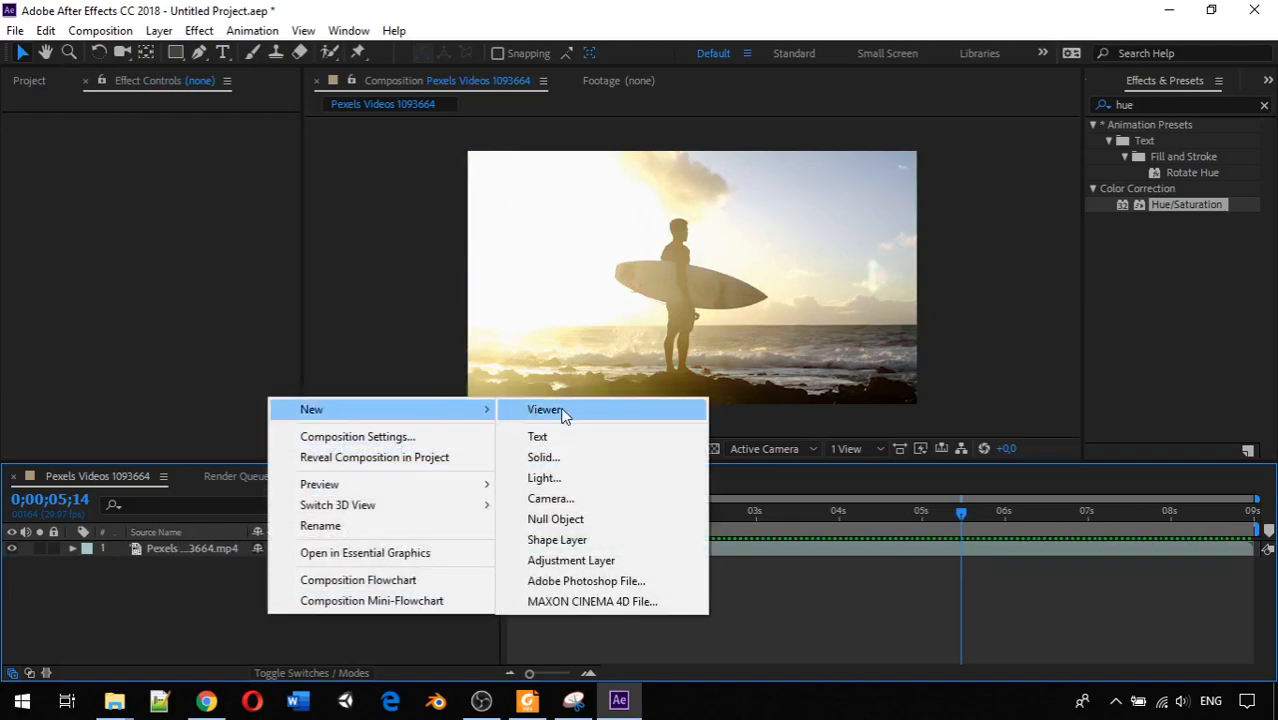
left_click(592, 560)
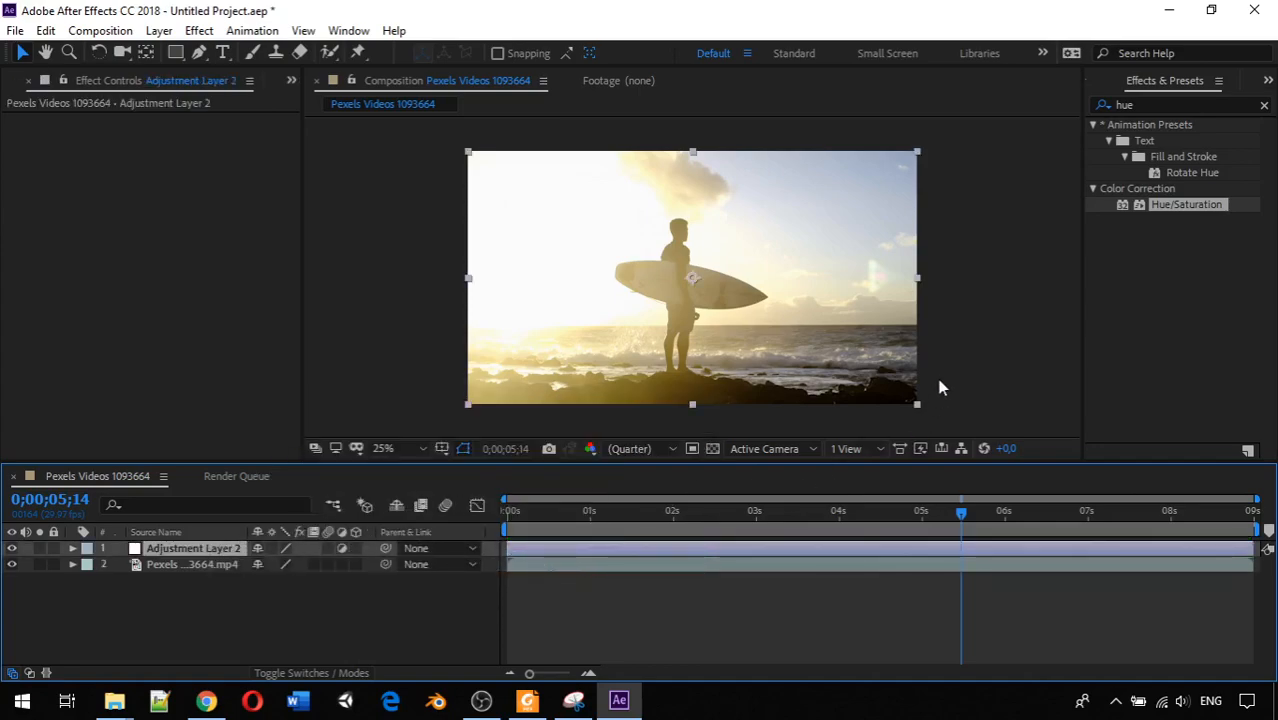
- Search the effects for "brig" and apply Brightness & Contrast to the new adjustment layer
left_click(1188, 108)
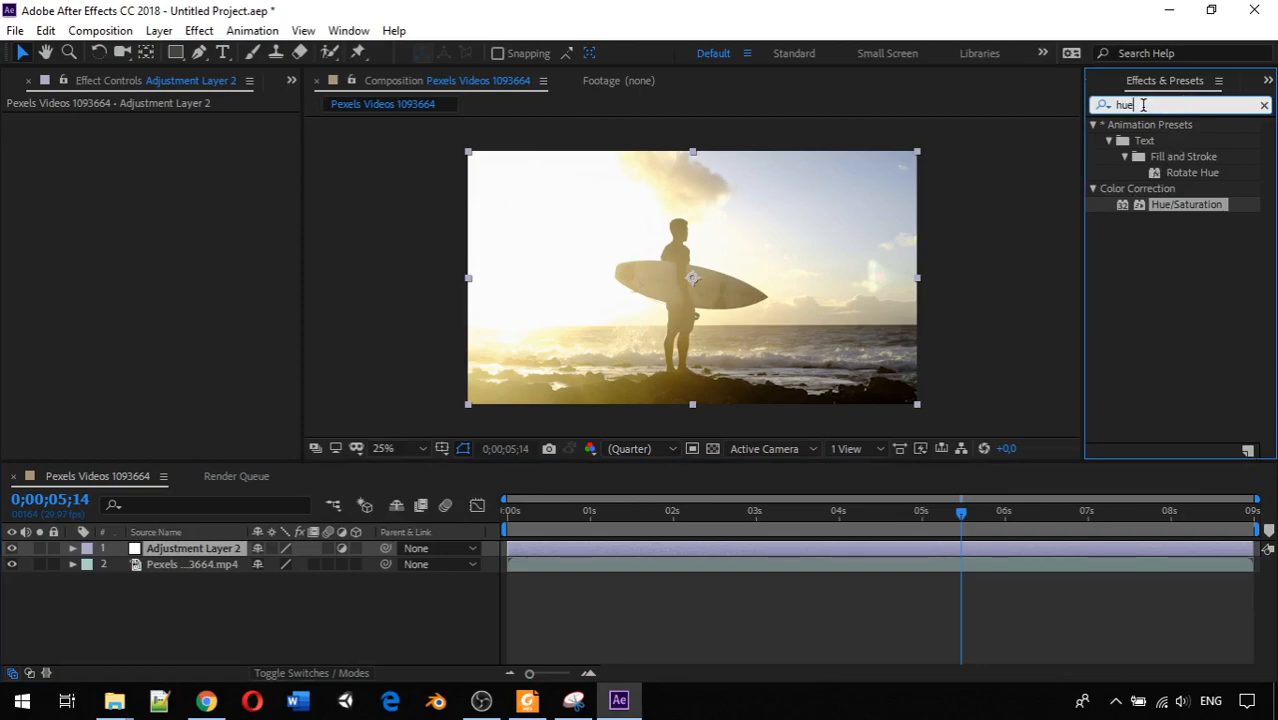
type("brin")
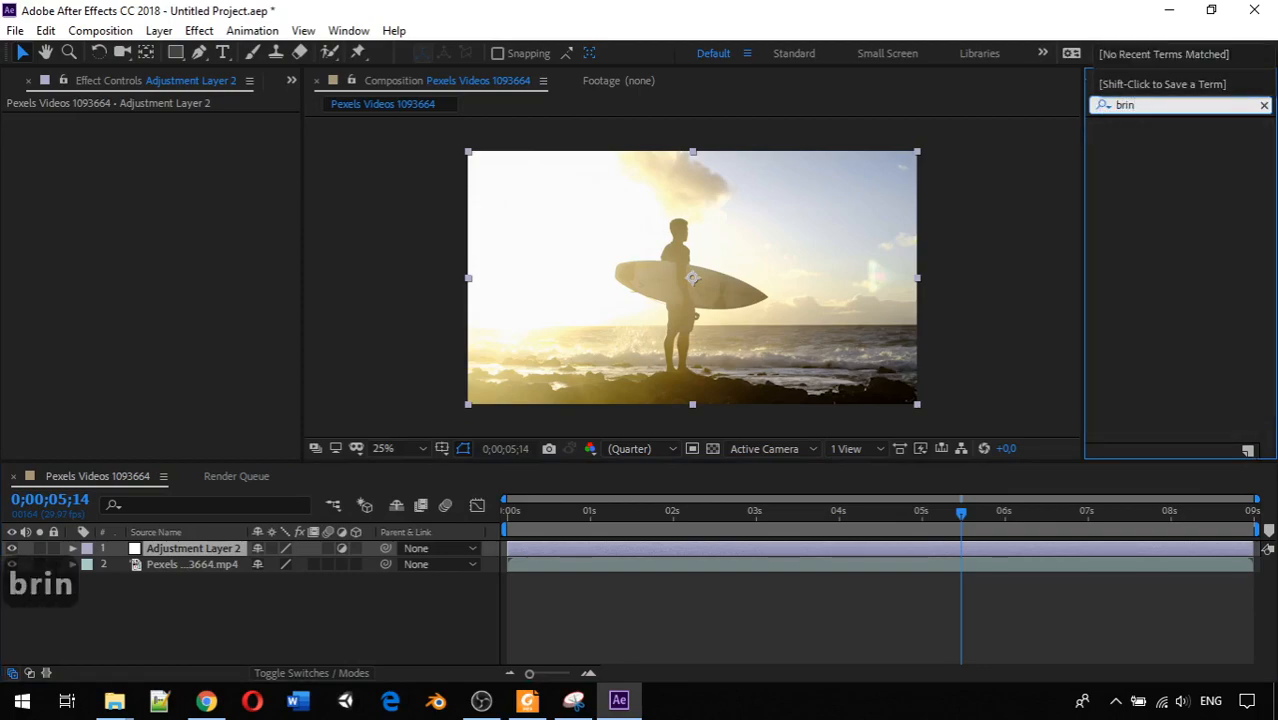
key("BackSpace")
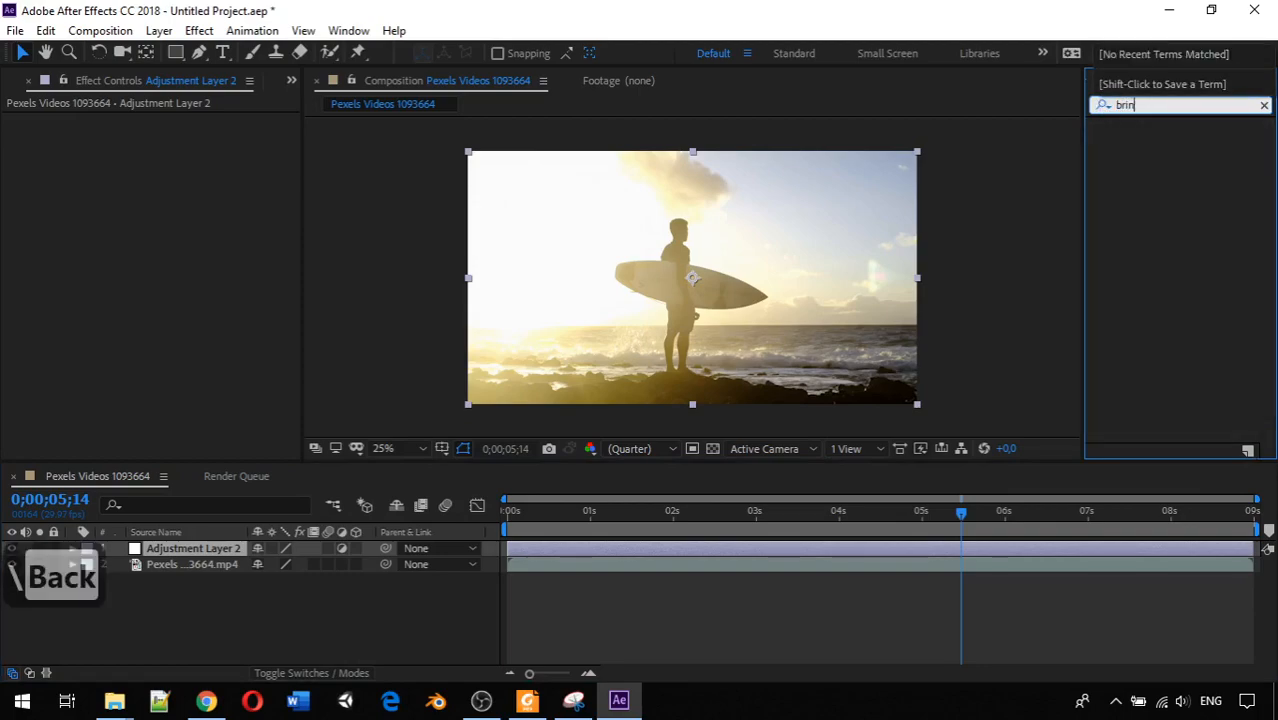
type("g")
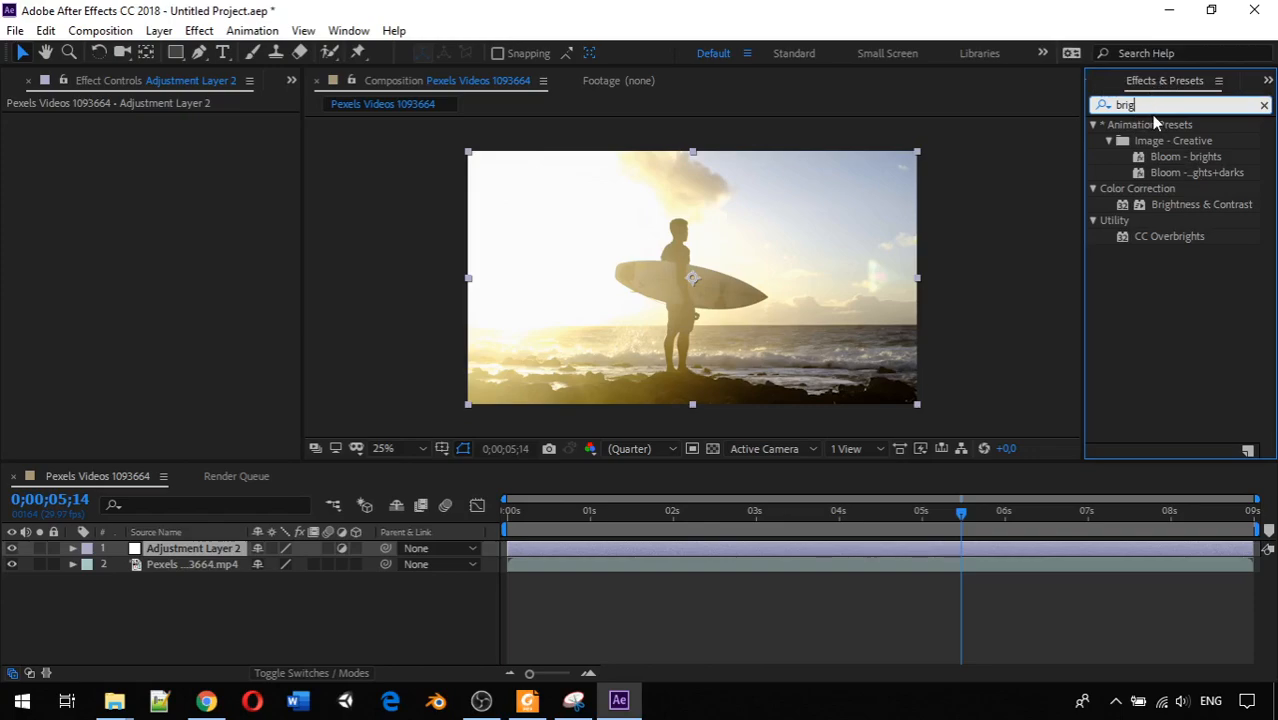
left_click_drag(1215, 208, 202, 542)
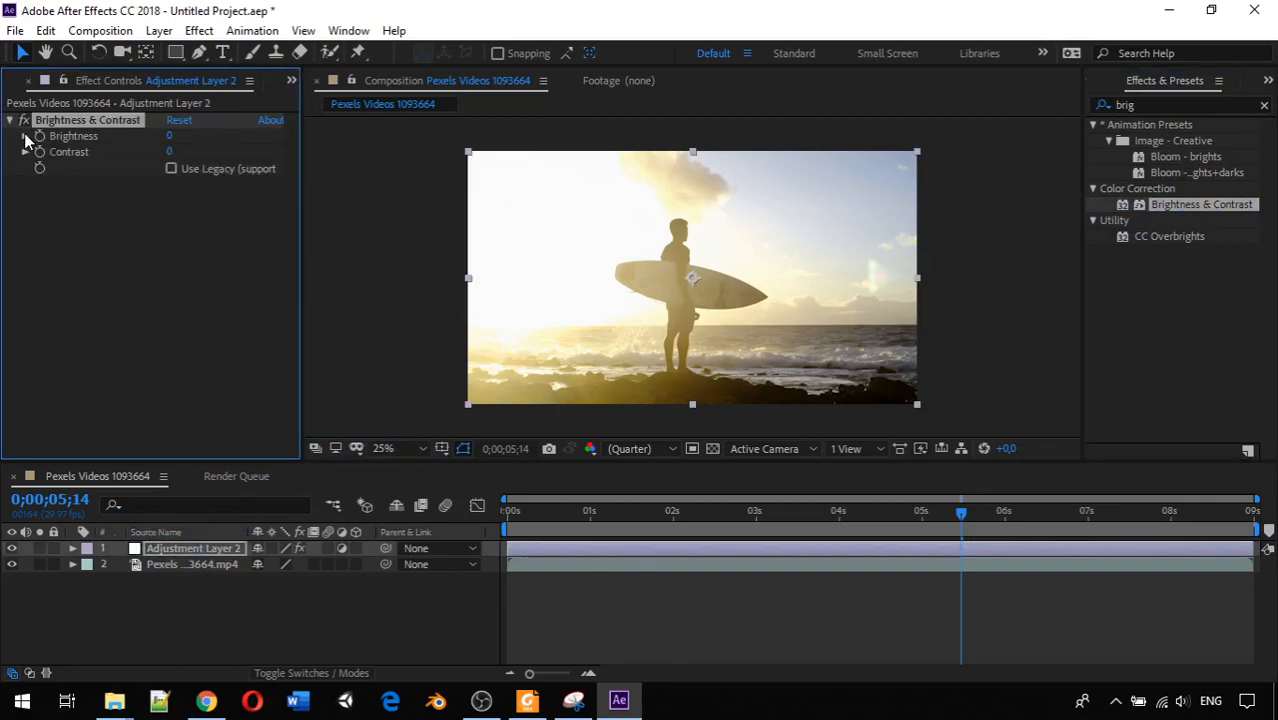
- Return to 0 seconds and set the adjustment layer's Brightness to -72
left_click(962, 520)
left_click_drag(962, 520, 442, 479)
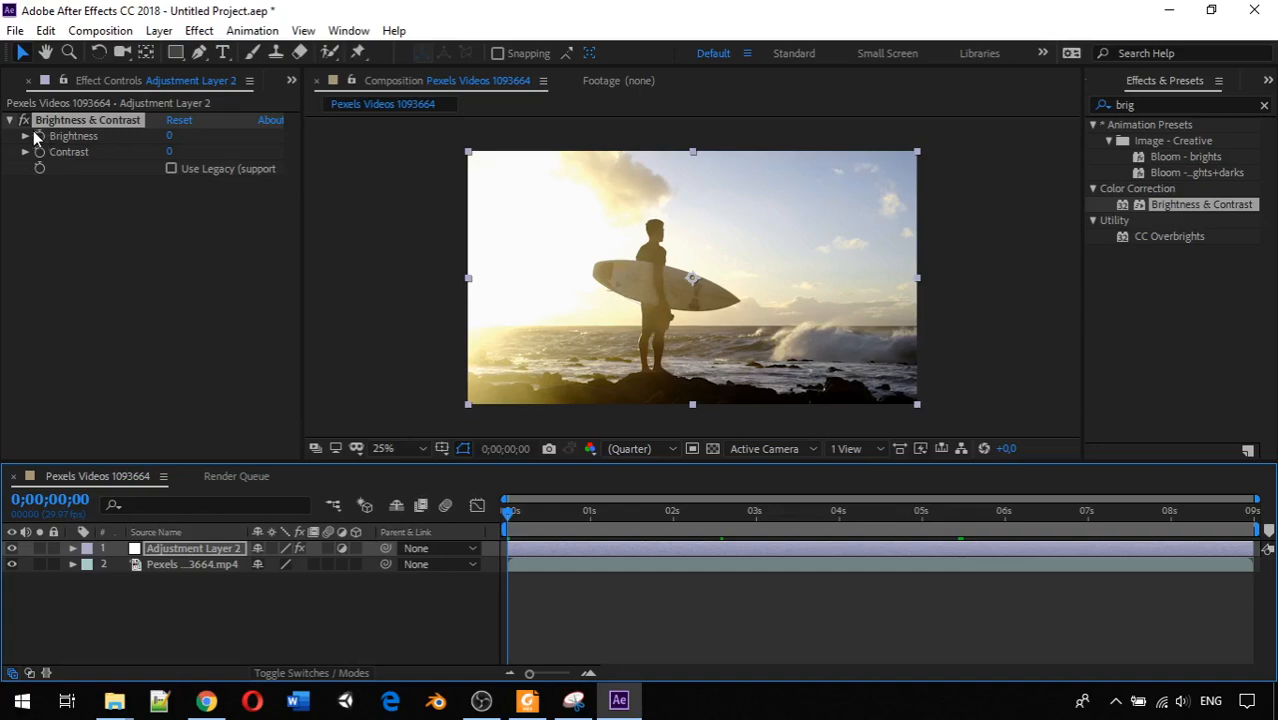
left_click(178, 132)
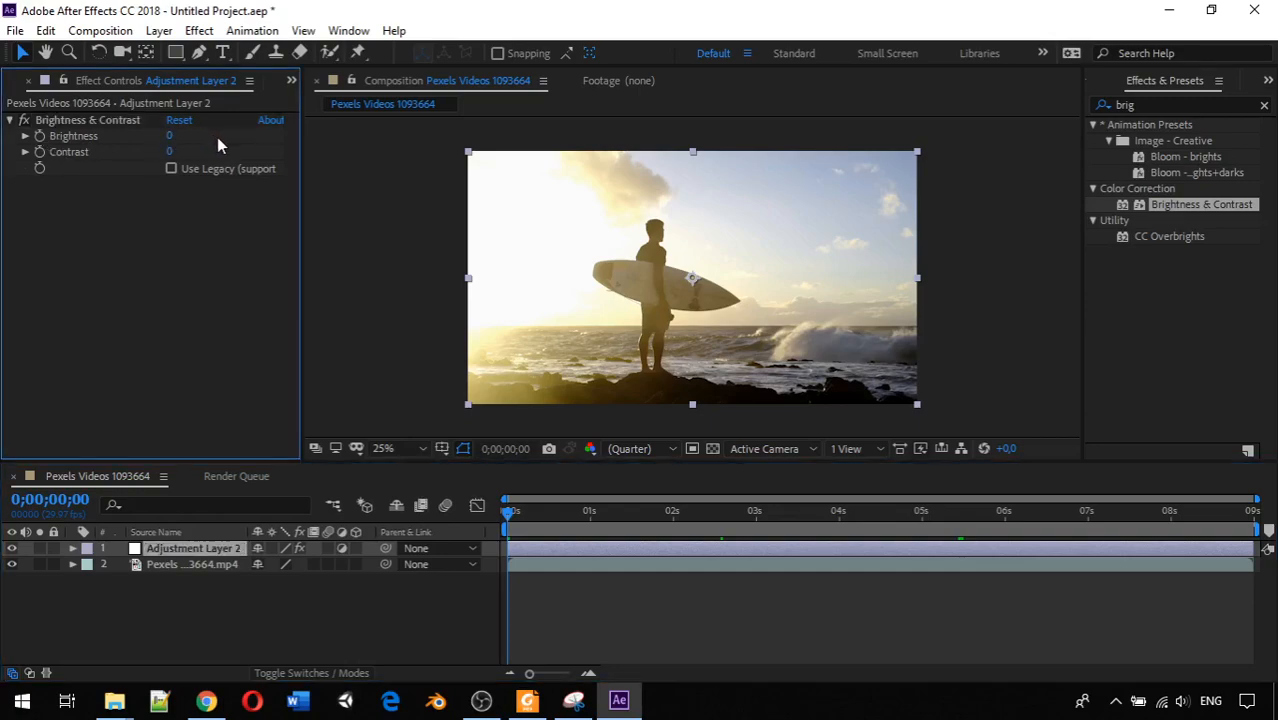
left_click_drag(171, 134, 110, 142)
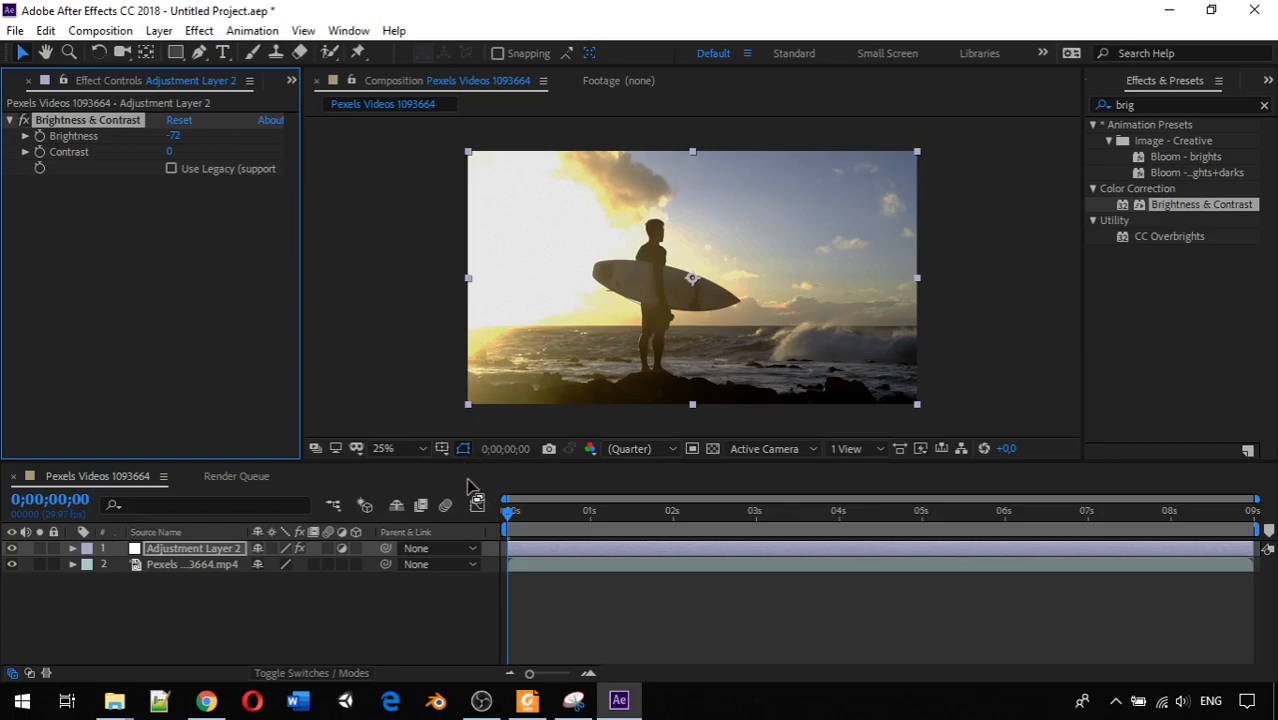
- Draw a closed four-point mask around the surfer on Adjustment Layer 2 with the Pen tool, then deselect the layer
left_click(199, 52)
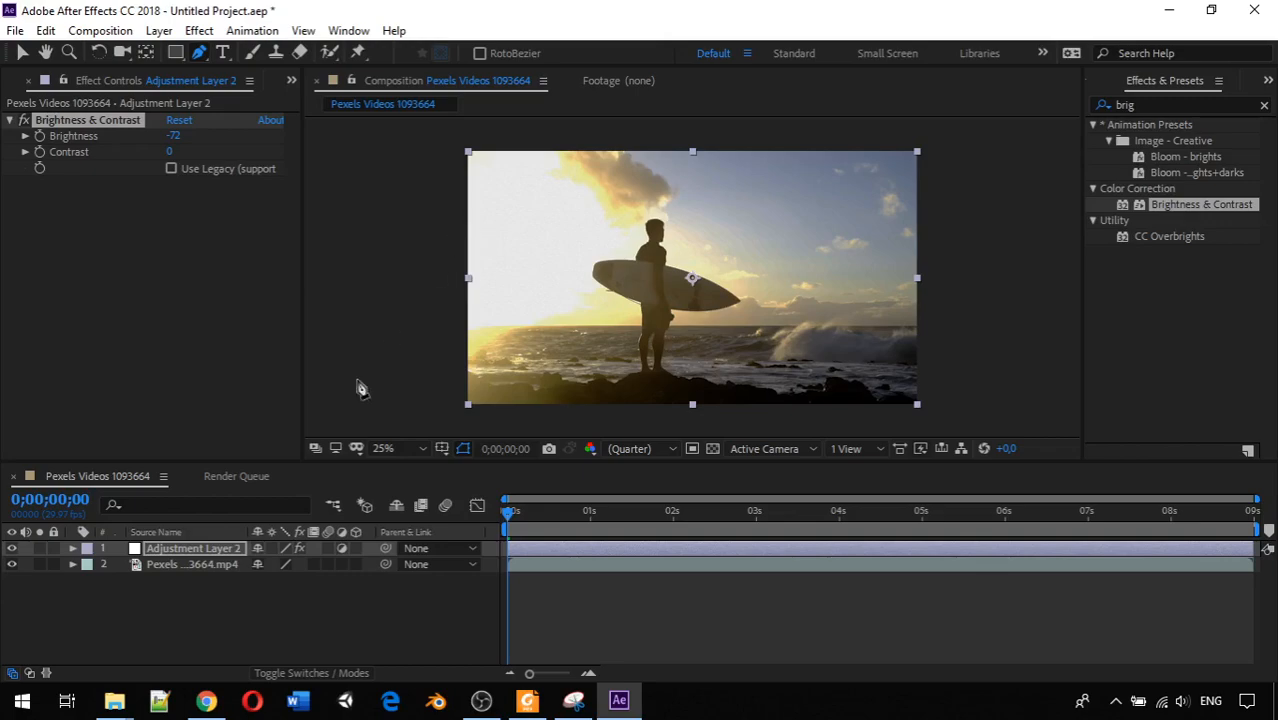
left_click(181, 548)
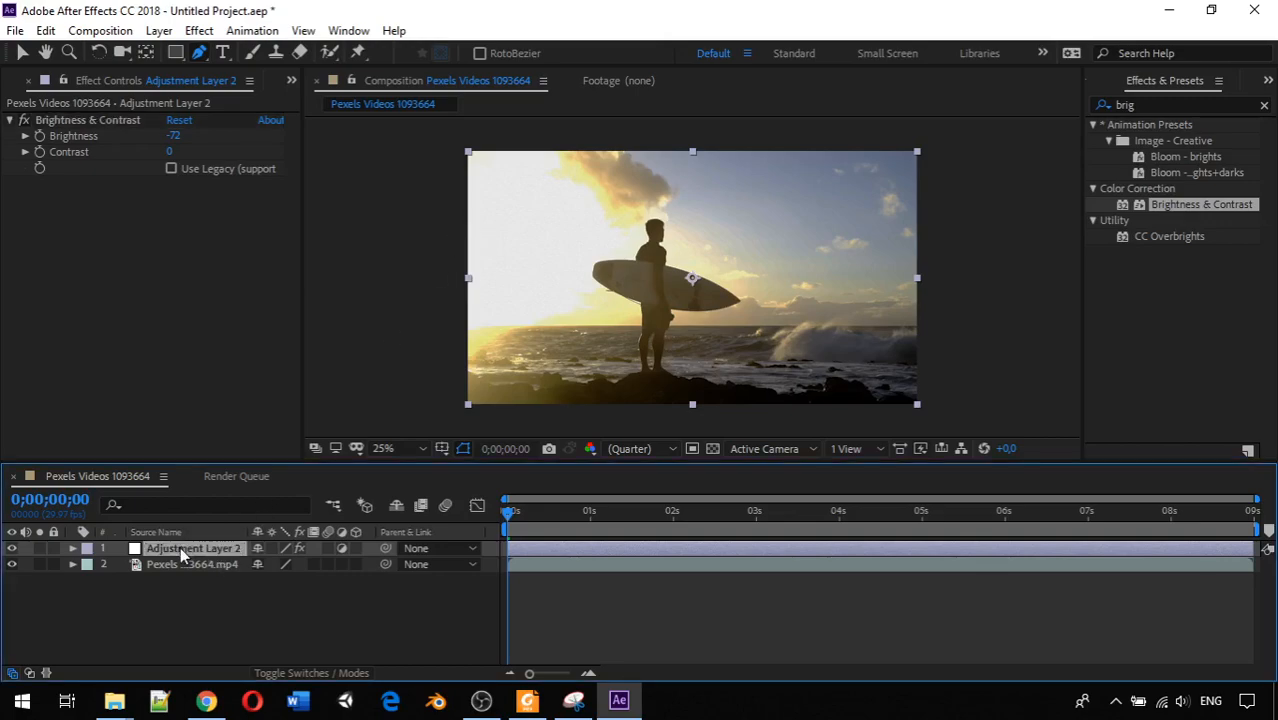
left_click(465, 218)
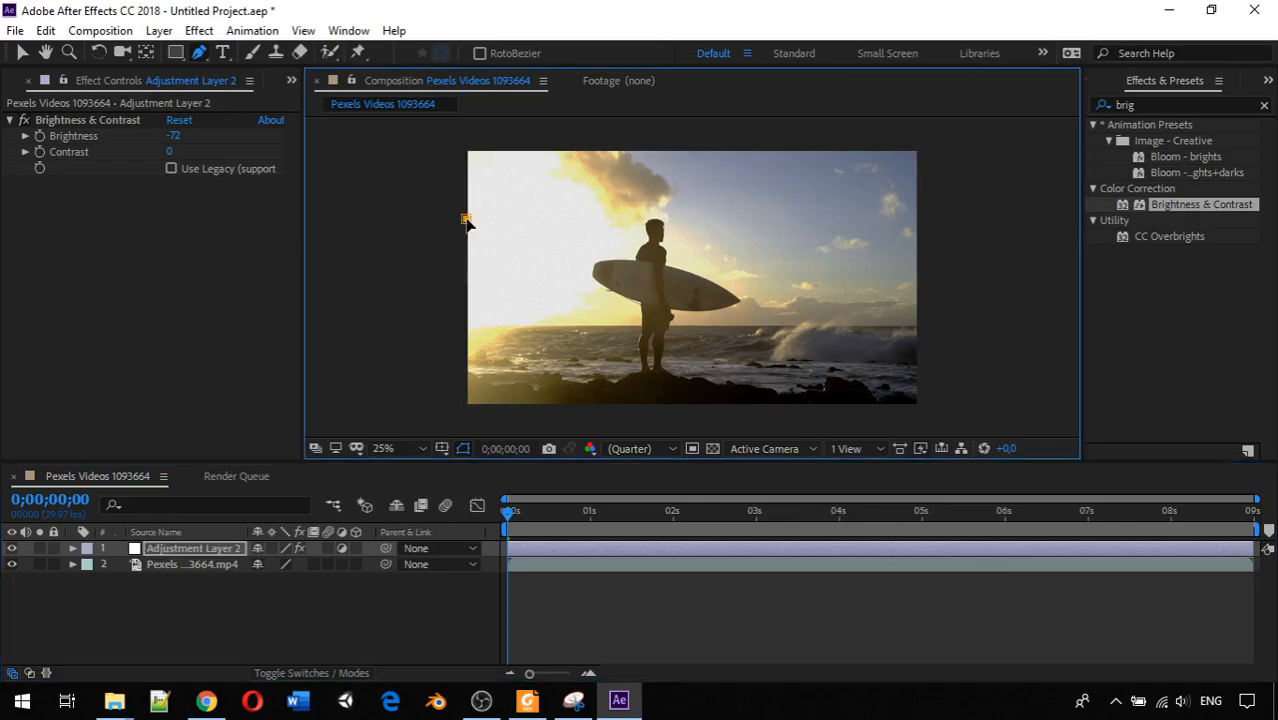
left_click(587, 151)
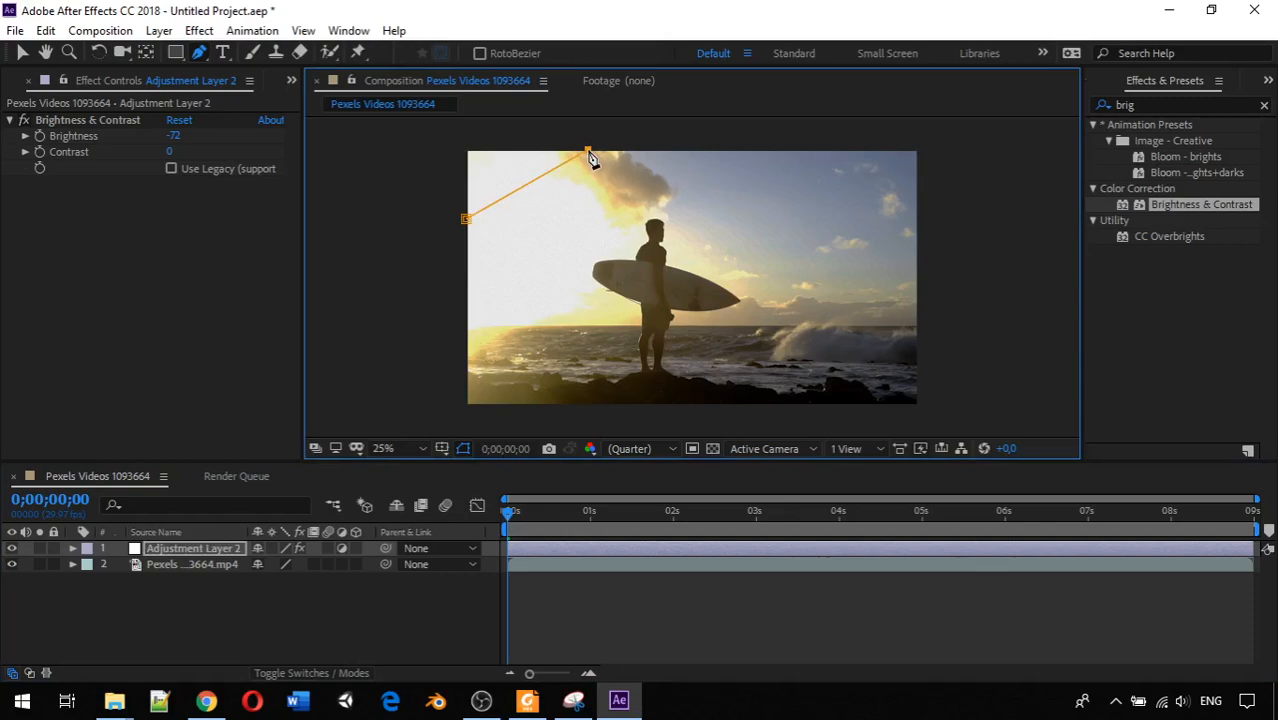
left_click(917, 284)
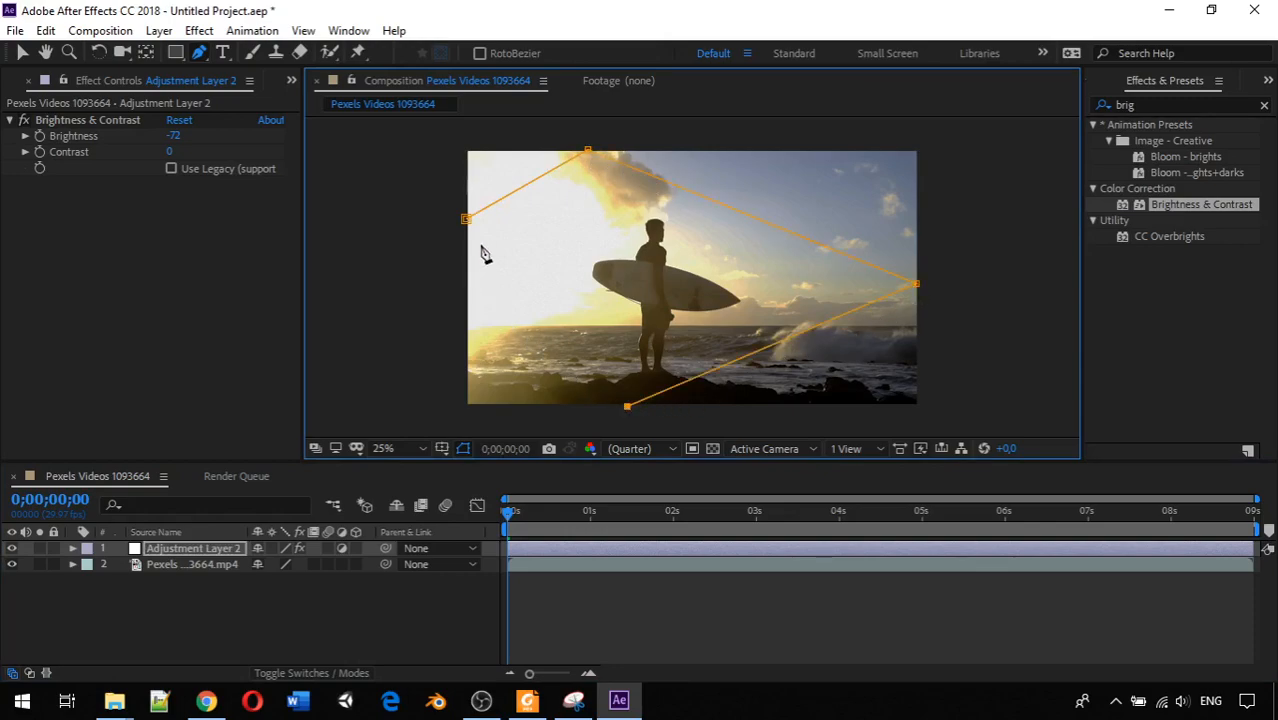
left_click(466, 218)
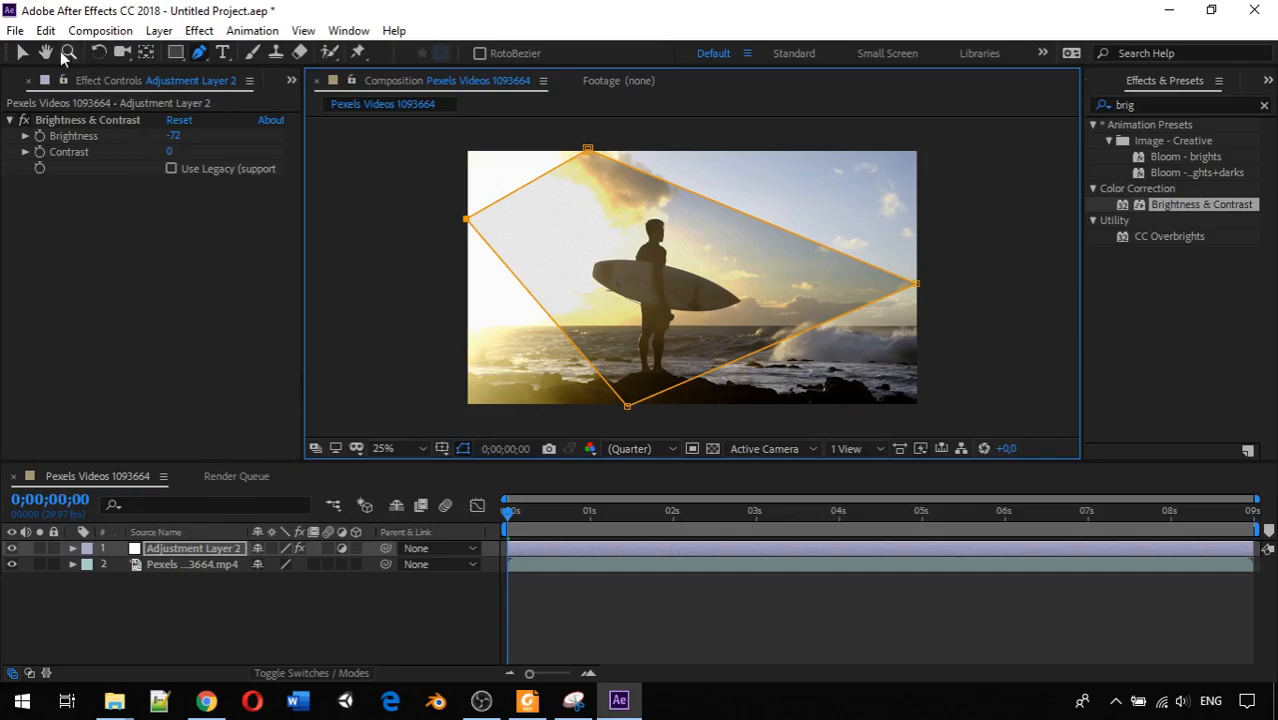
left_click(24, 52)
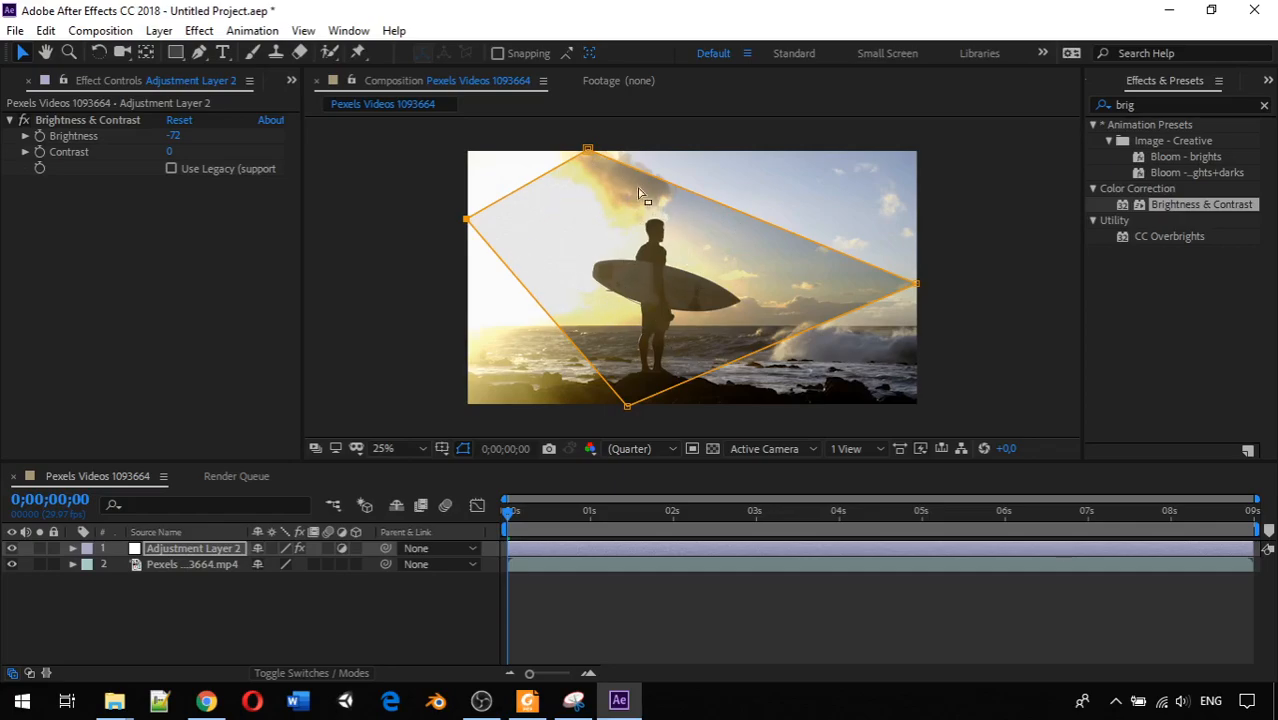
left_click(1004, 243)
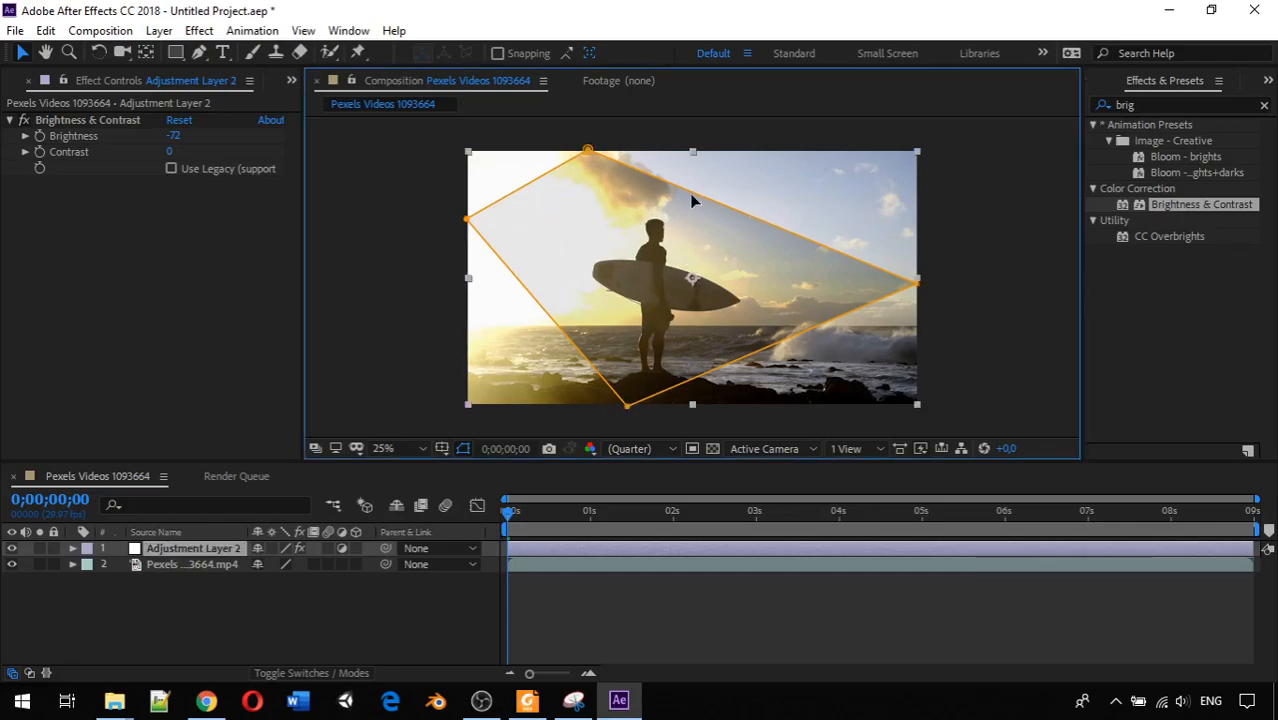
left_click(404, 311)
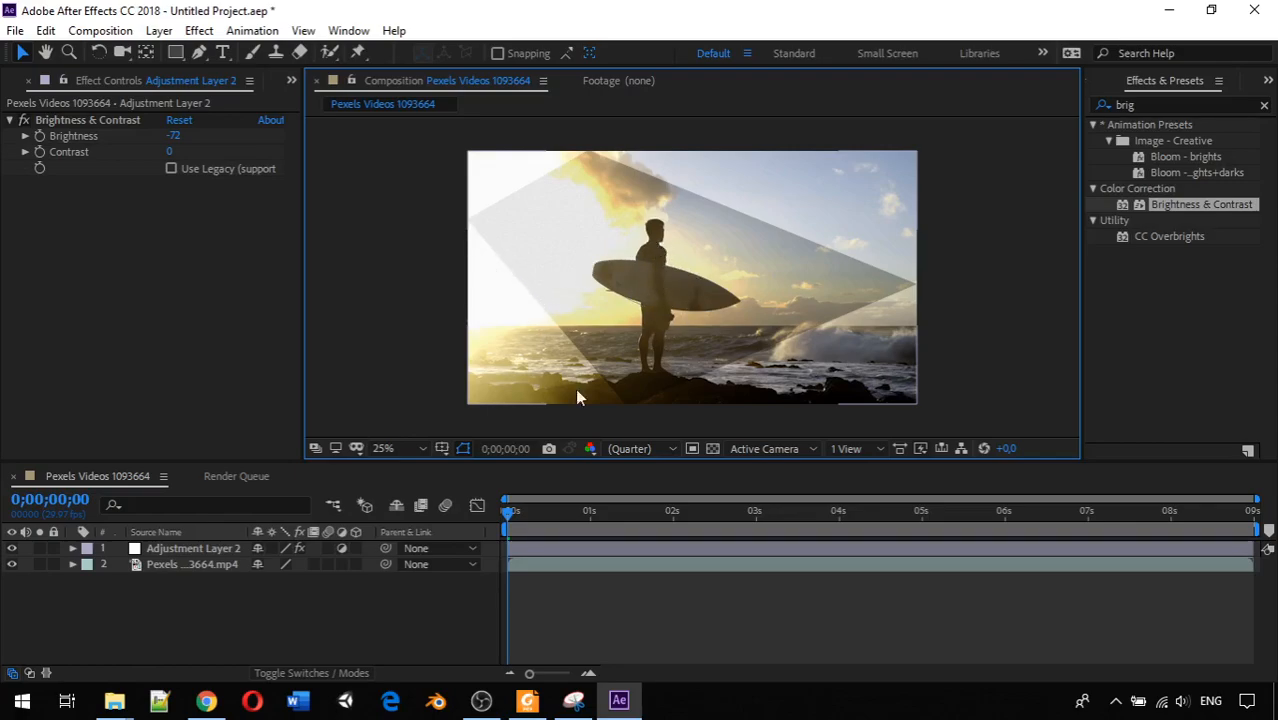
- Reveal Mask 1 of Adjustment Layer 2, set it to Inverted and deselect the layer to view the result
left_click(72, 549)
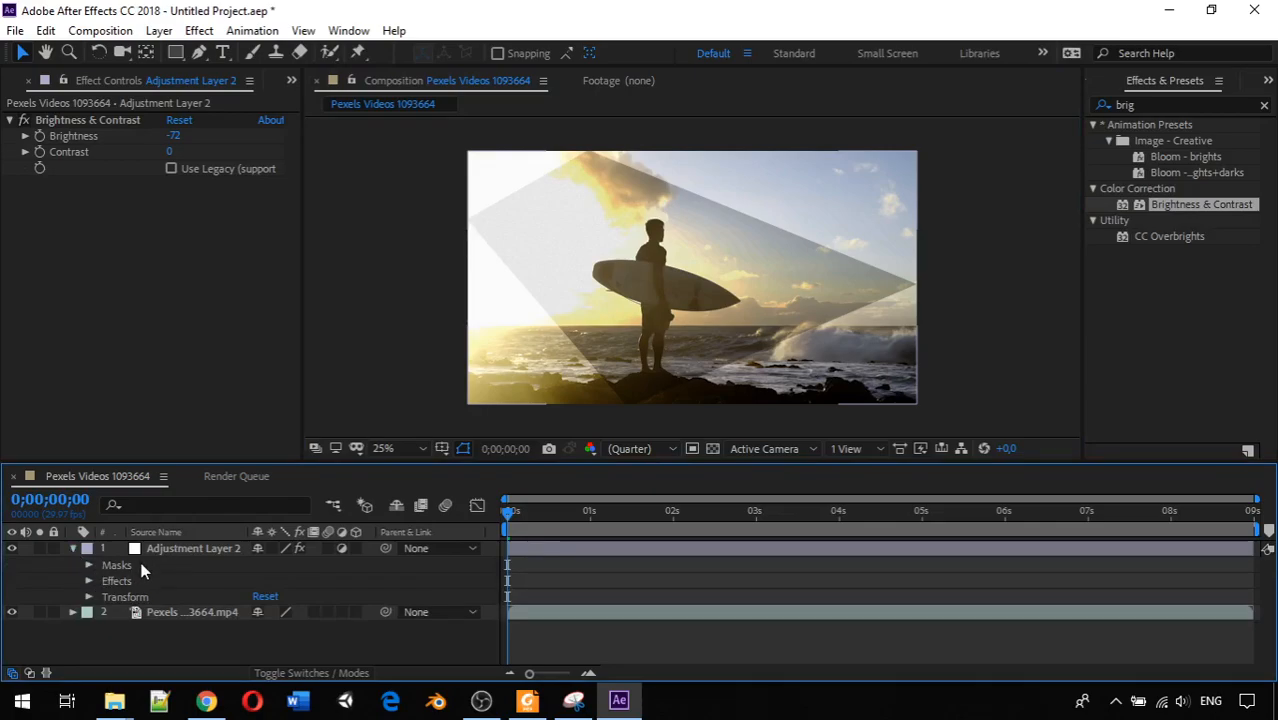
left_click(140, 566)
left_click(89, 564)
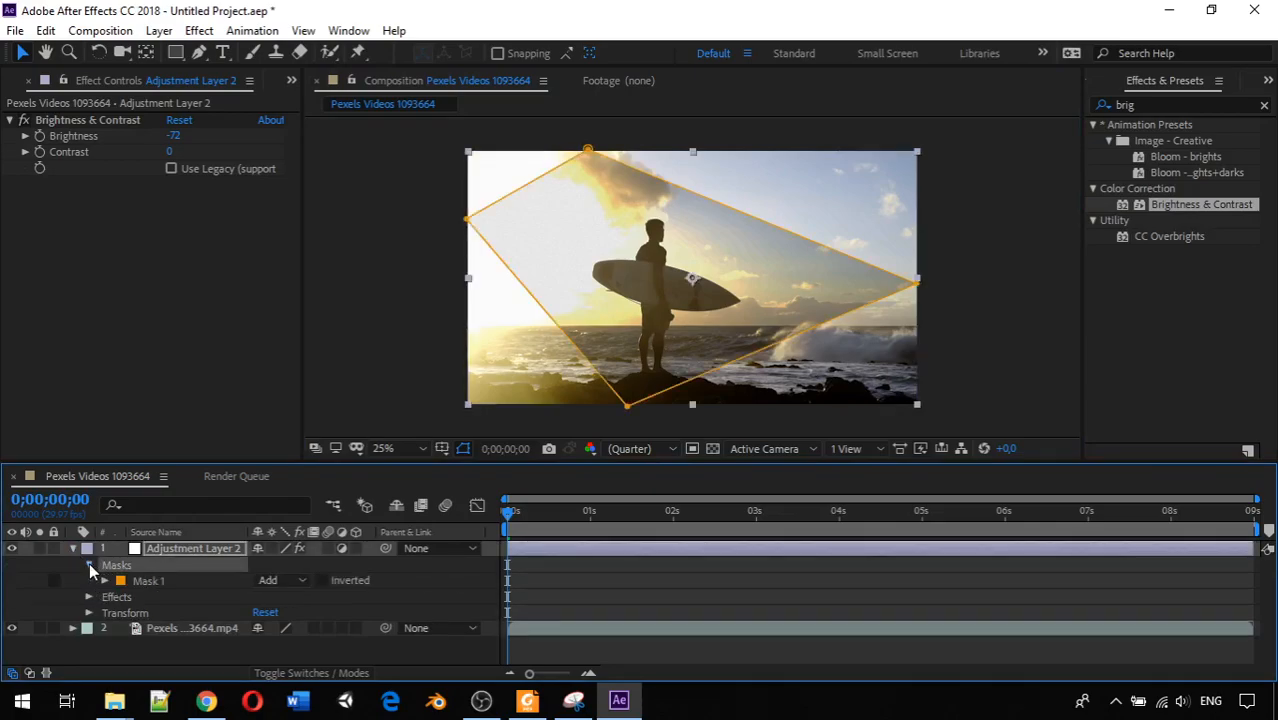
left_click(138, 581)
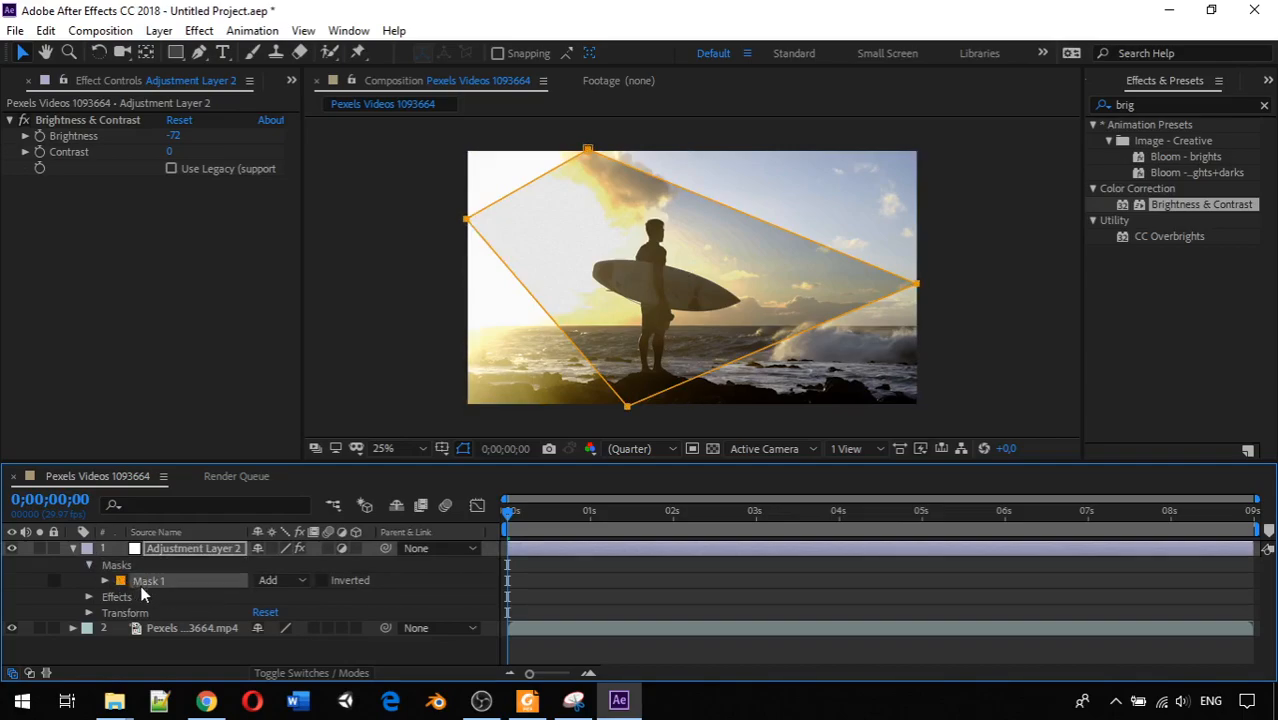
left_click(322, 580)
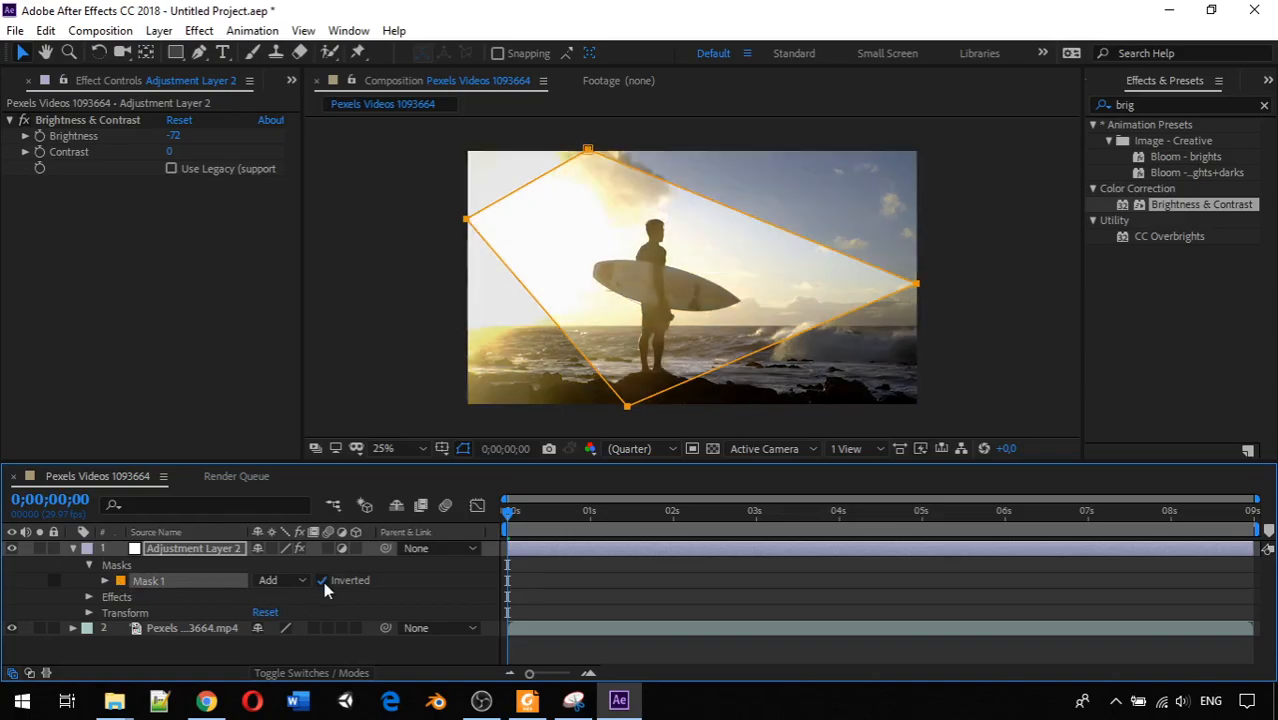
left_click(745, 117)
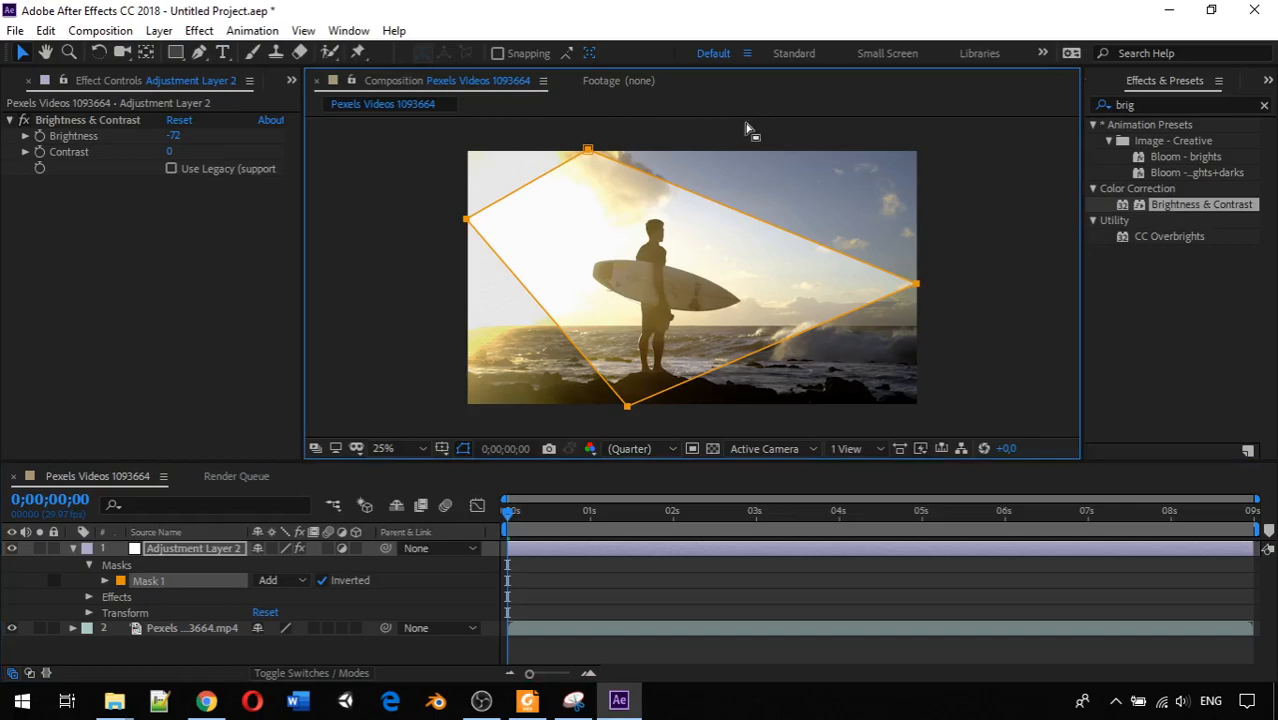
left_click(425, 258)
left_click(409, 254)
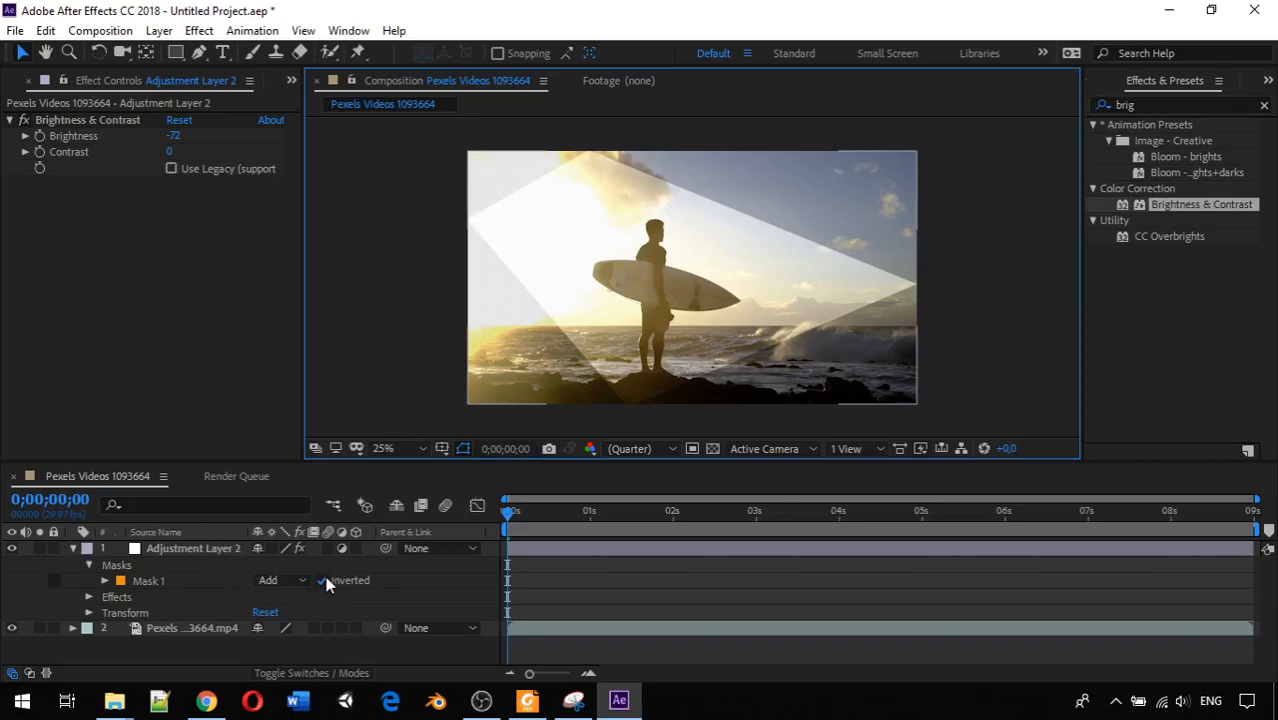
- Preview the video with the inverted mask, turn off Mask 1's inversion during playback and return to 0 seconds
key("space")
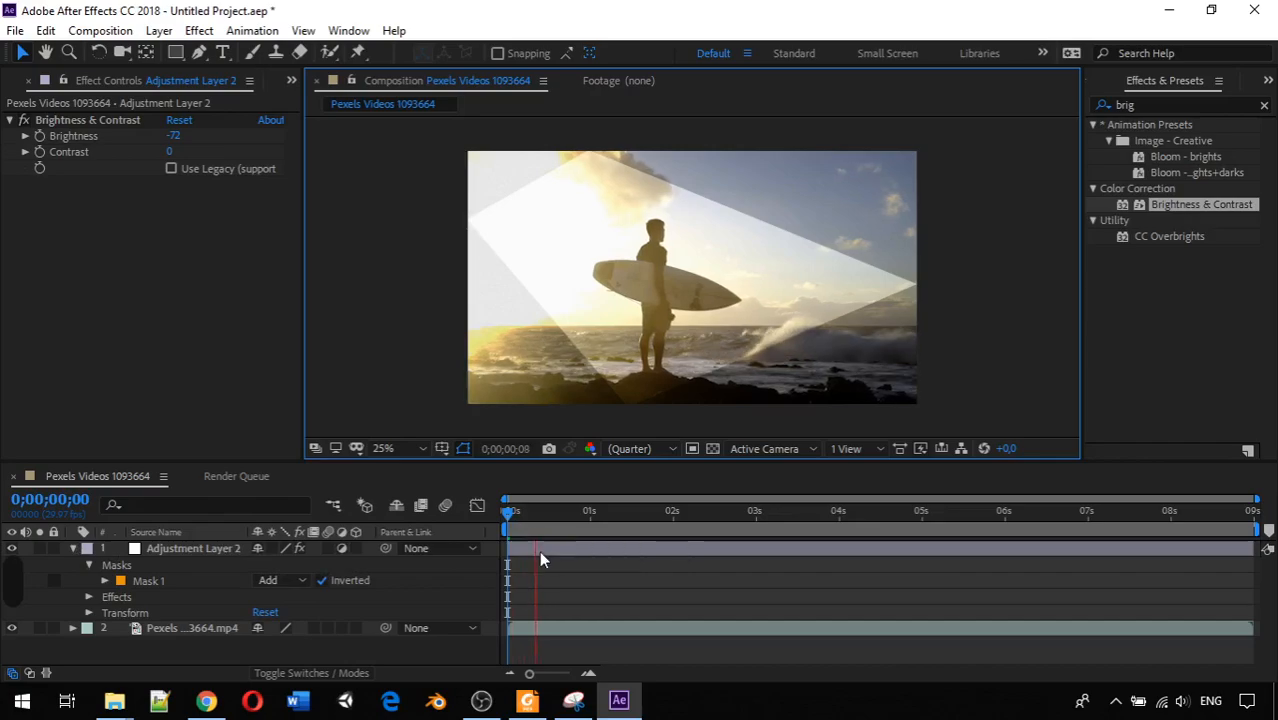
left_click(322, 582)
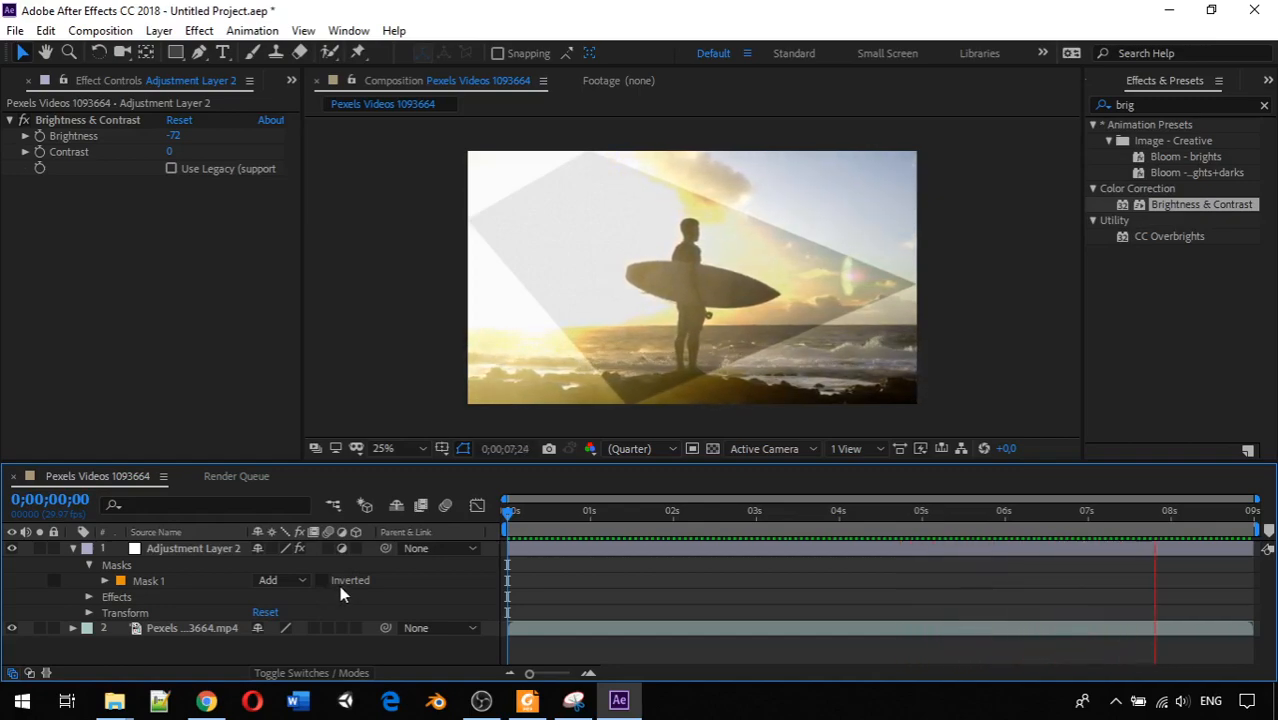
key("space")
left_click_drag(1187, 518, 408, 537)
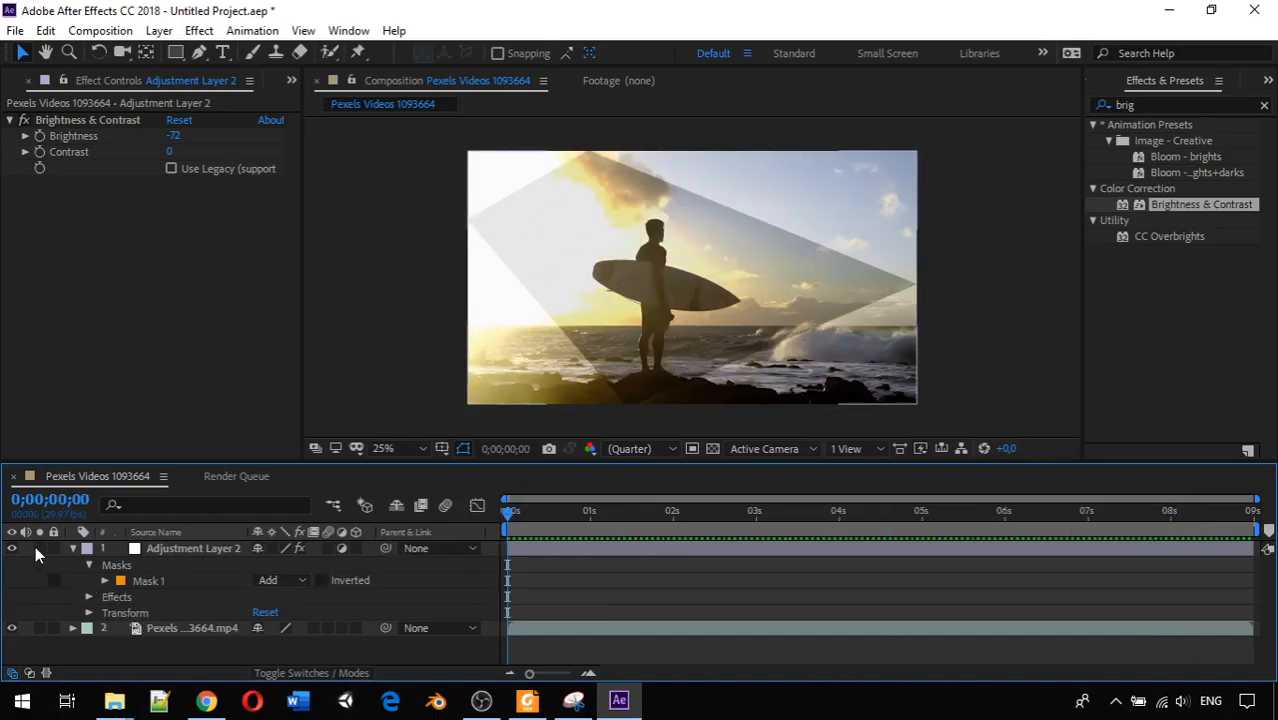
left_click(75, 548)
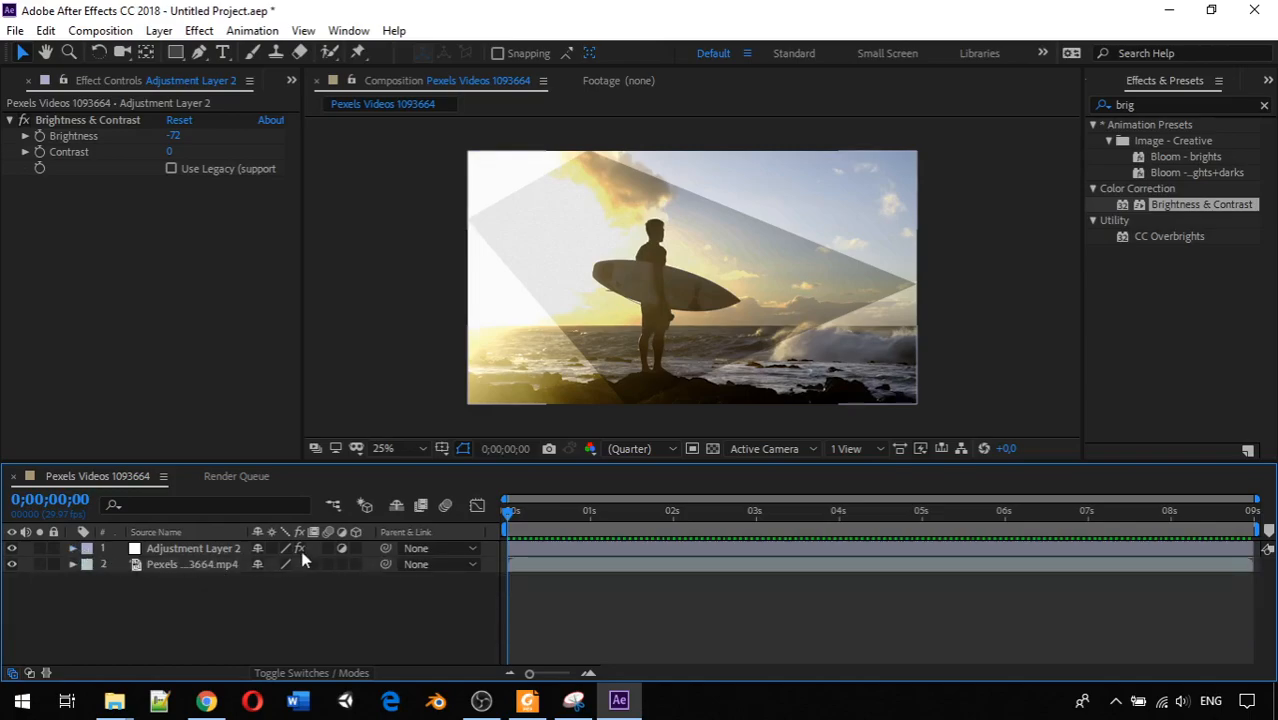
- Delete all points of the four-point mask on Adjustment Layer 2
left_click(538, 268)
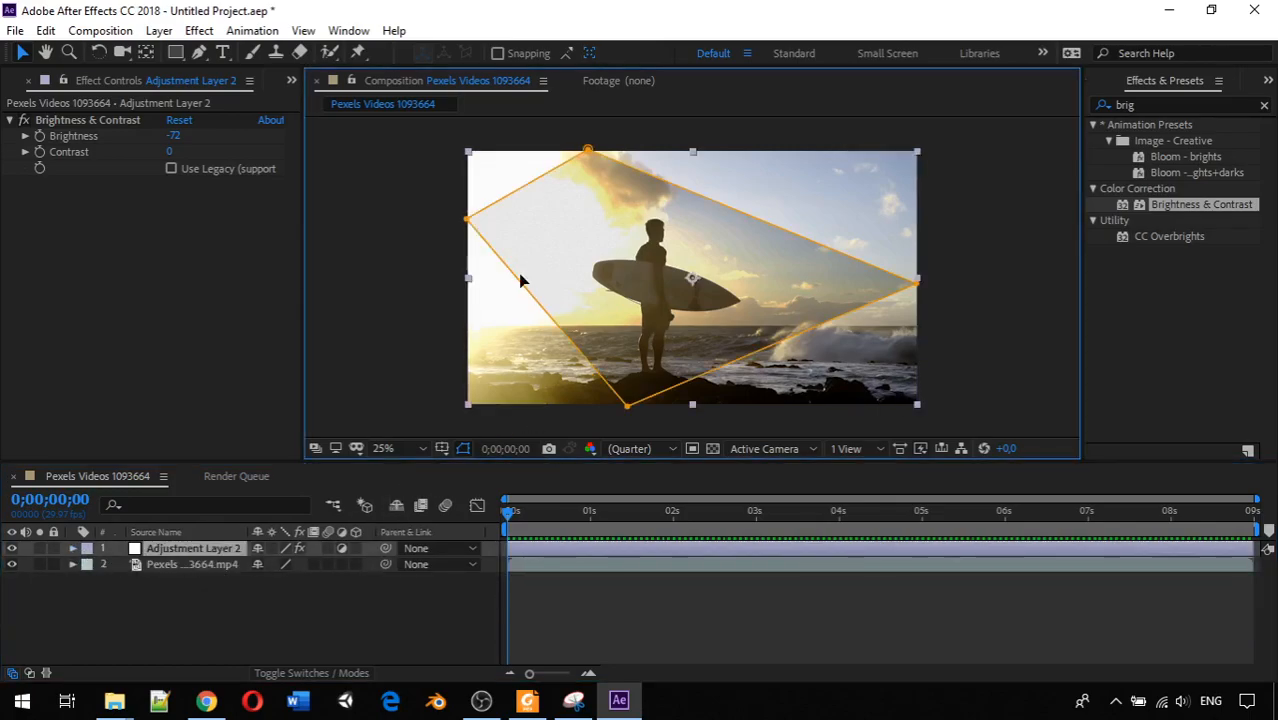
left_click(516, 283)
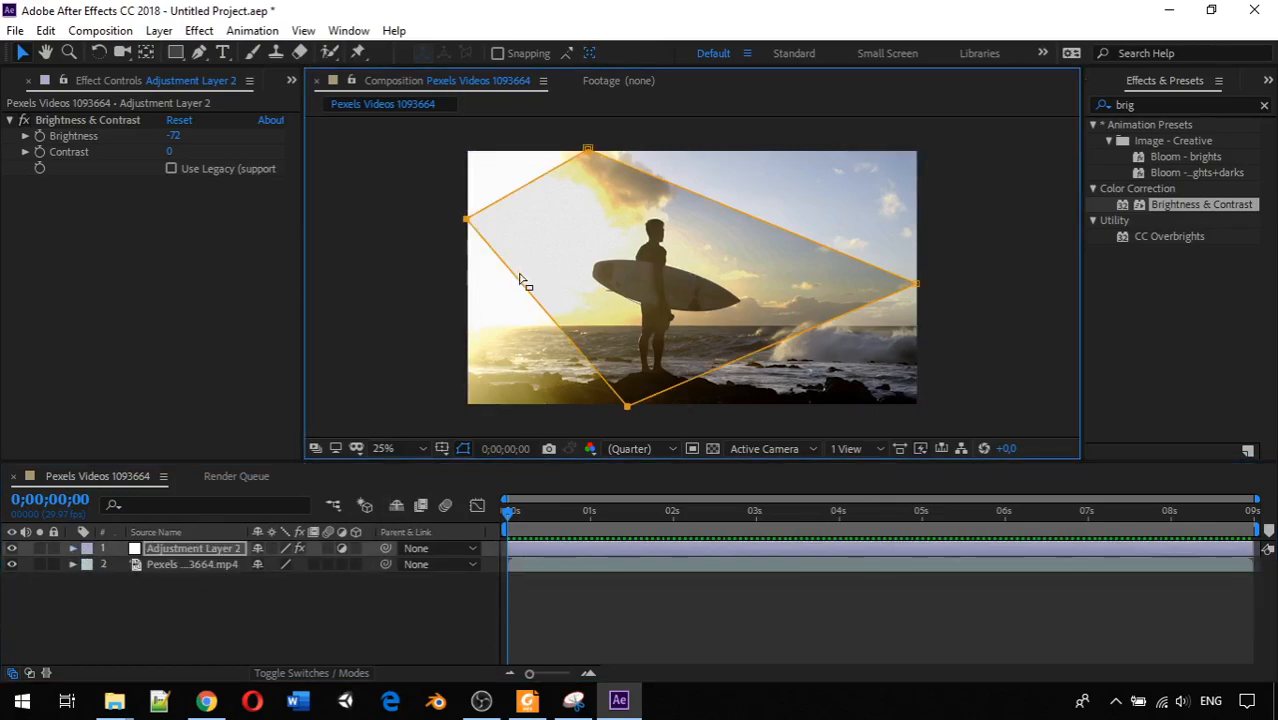
key("Delete")
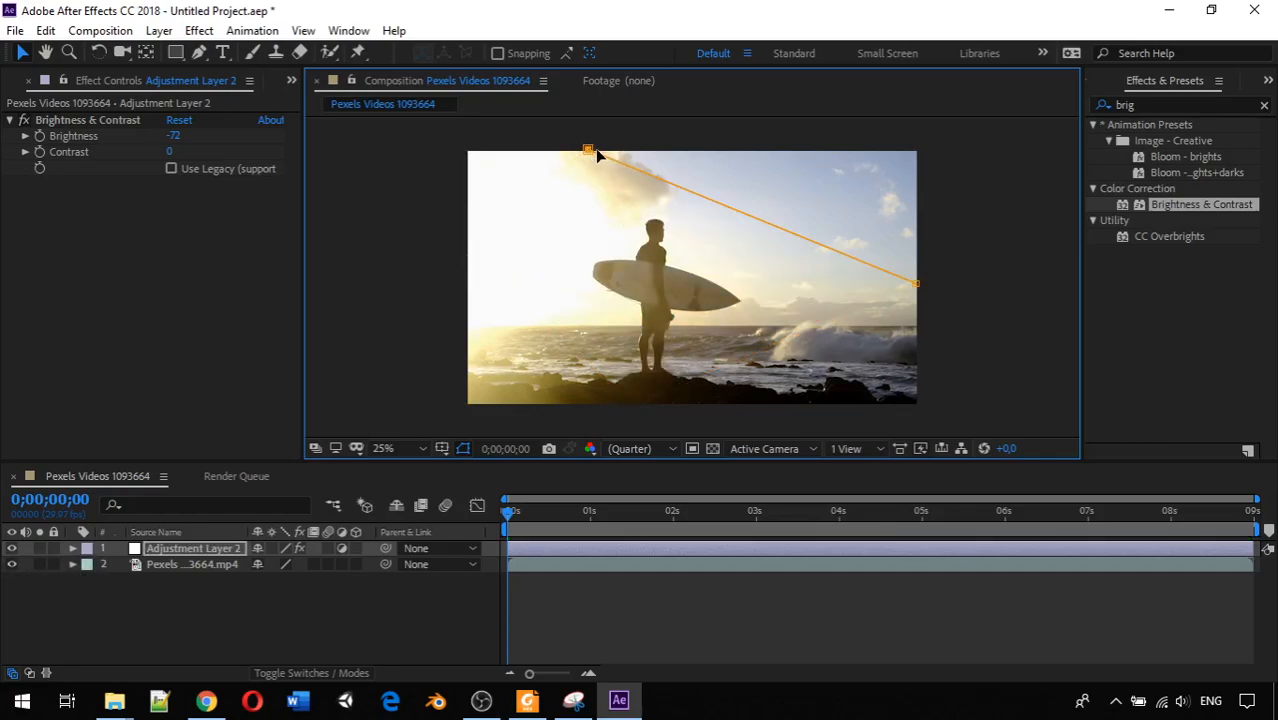
key("Delete")
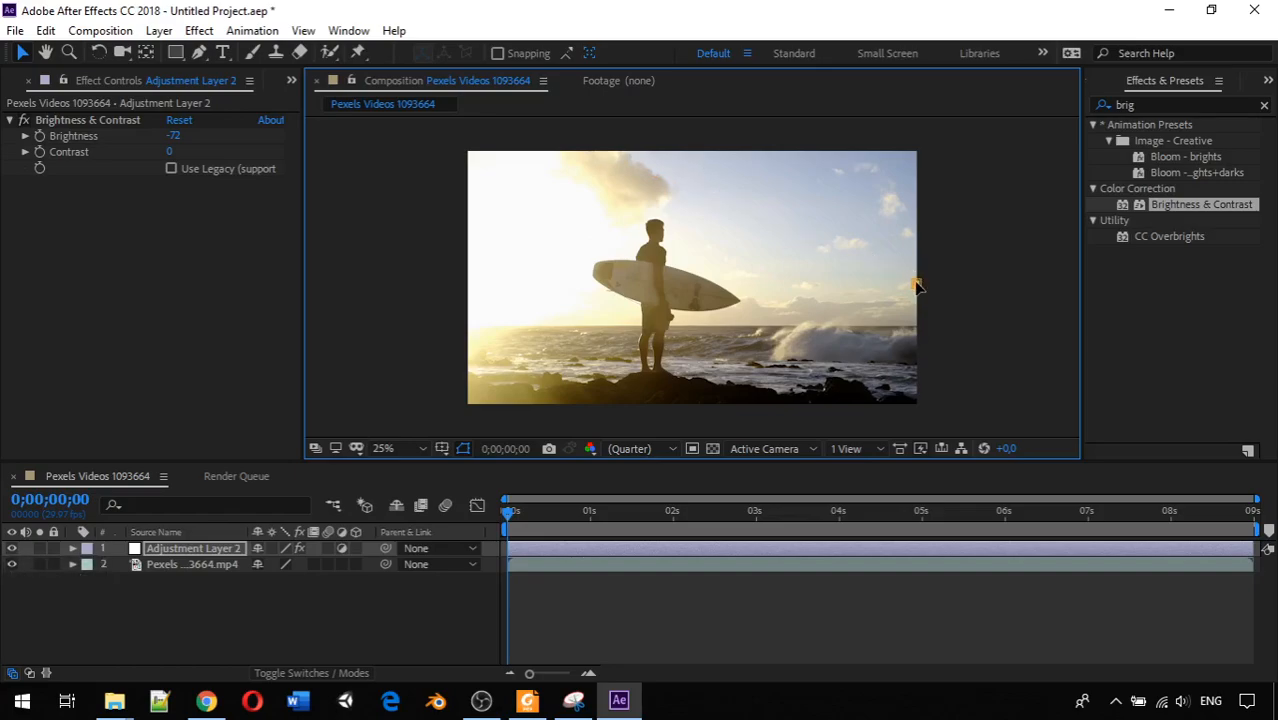
key("Delete")
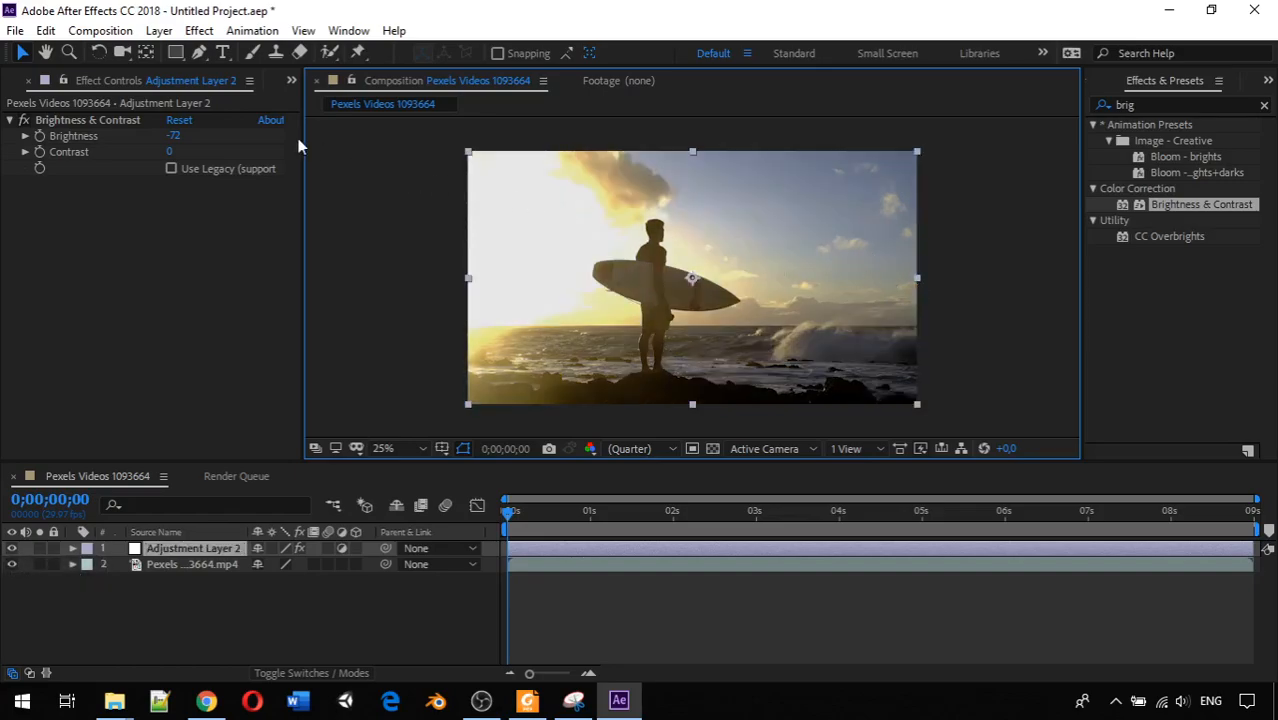
- Draw a closed triangular Pen tool mask on Adjustment Layer 2 covering the upper-right half of the frame along its diagonal
left_click(199, 52)
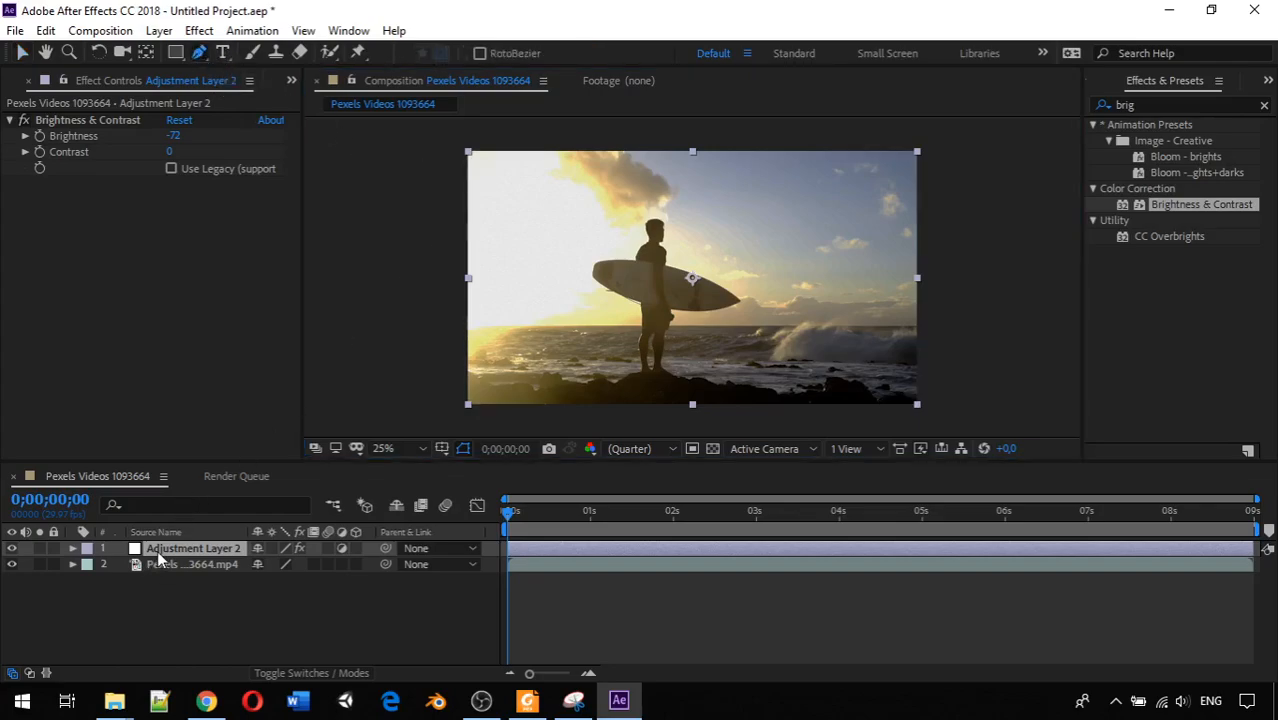
left_click(468, 154)
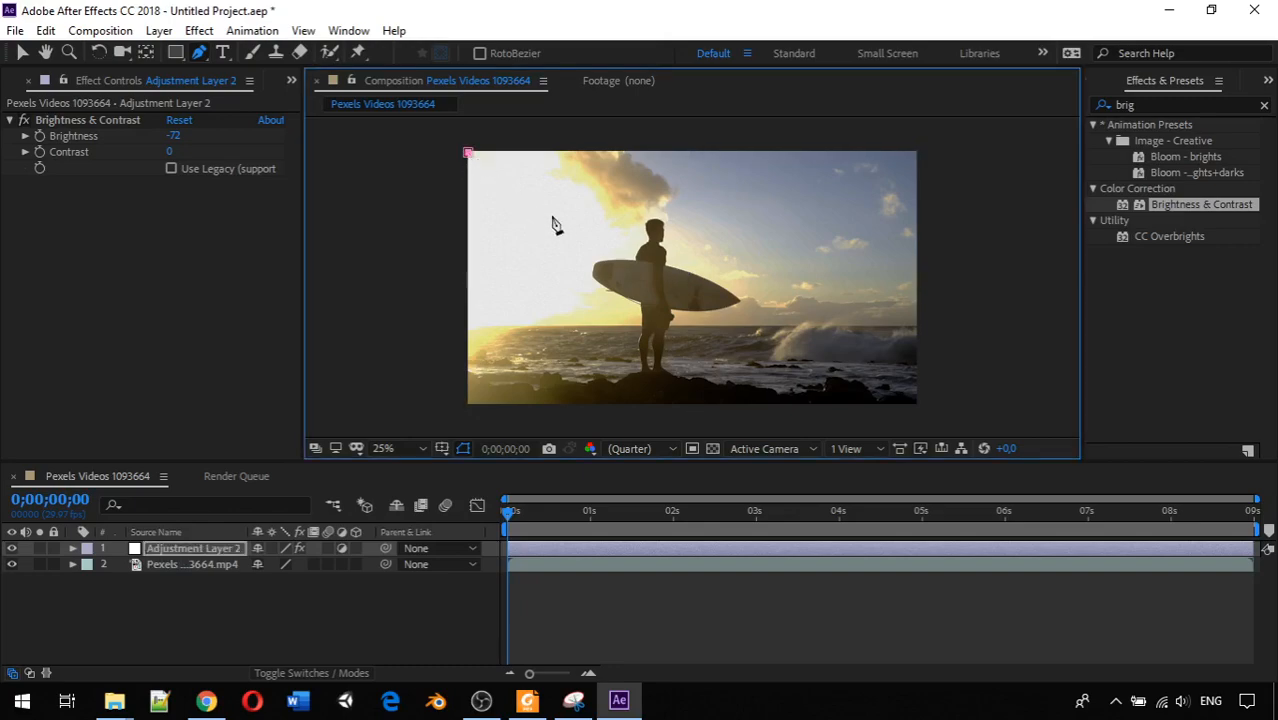
left_click(918, 405)
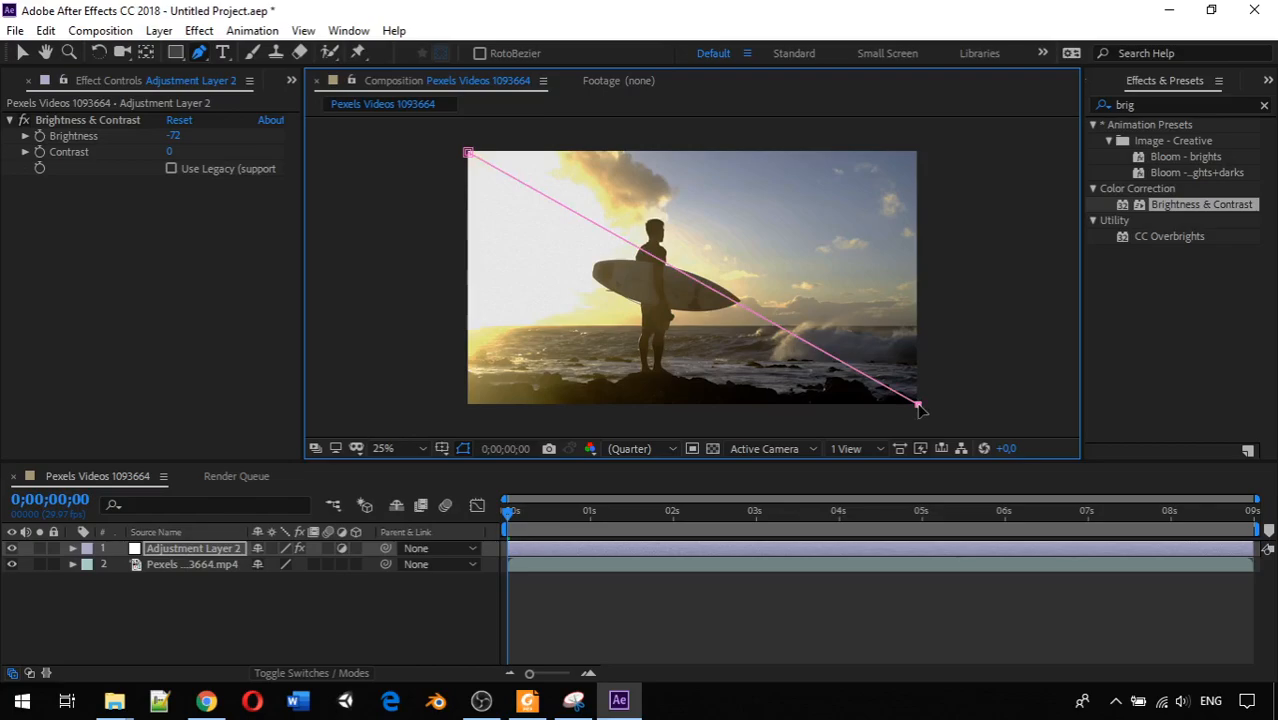
left_click(944, 146)
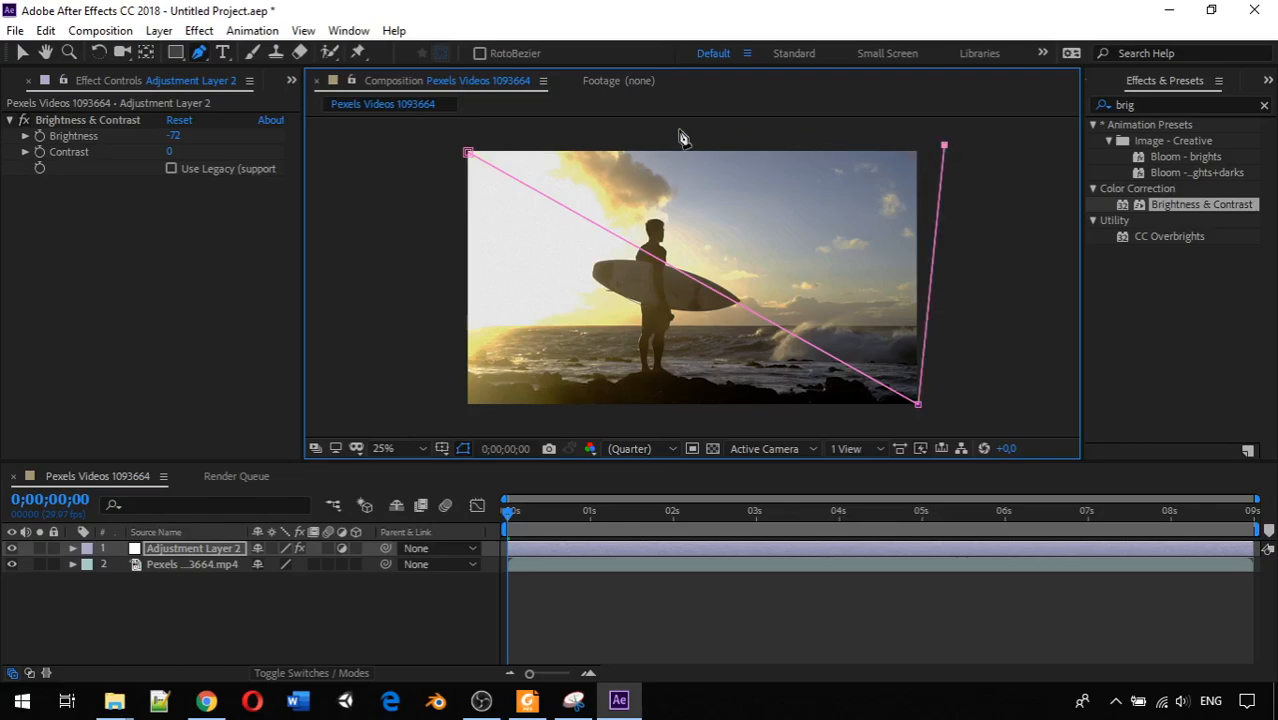
left_click(469, 154)
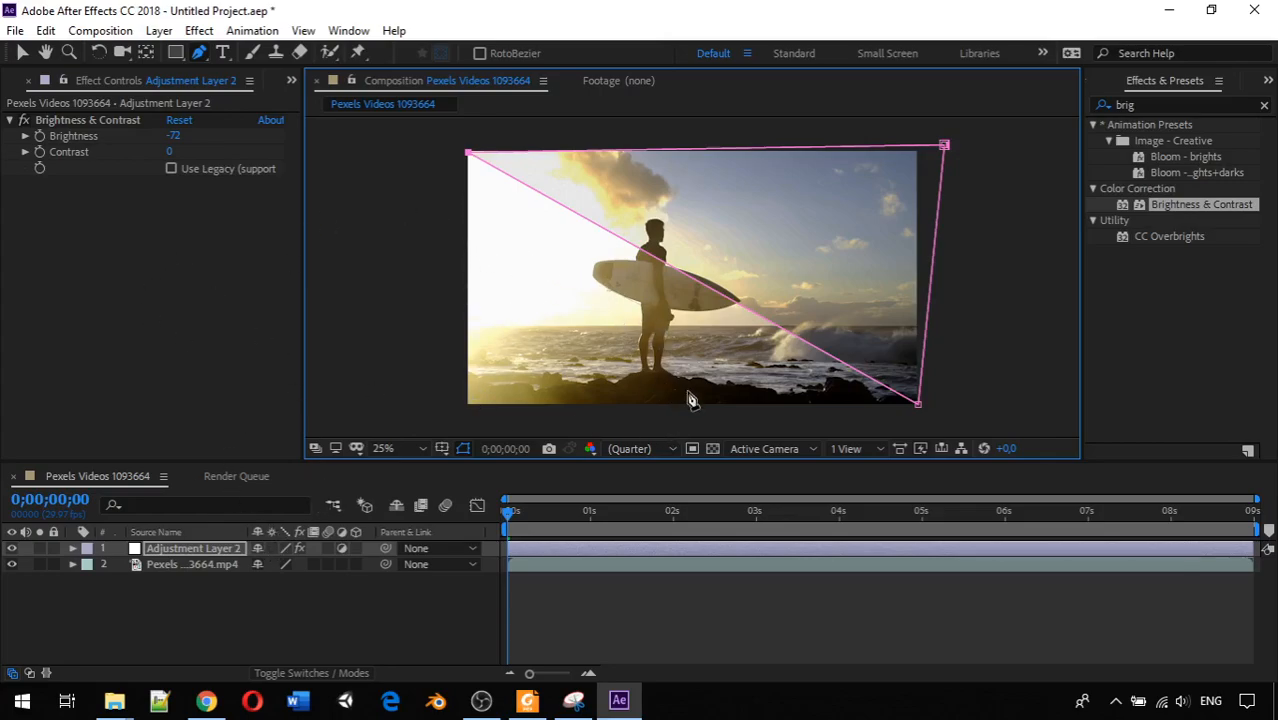
- Move the triangular mask's lower-right and upper-left vertices slightly outside the frame and deselect the layer
left_click(22, 53)
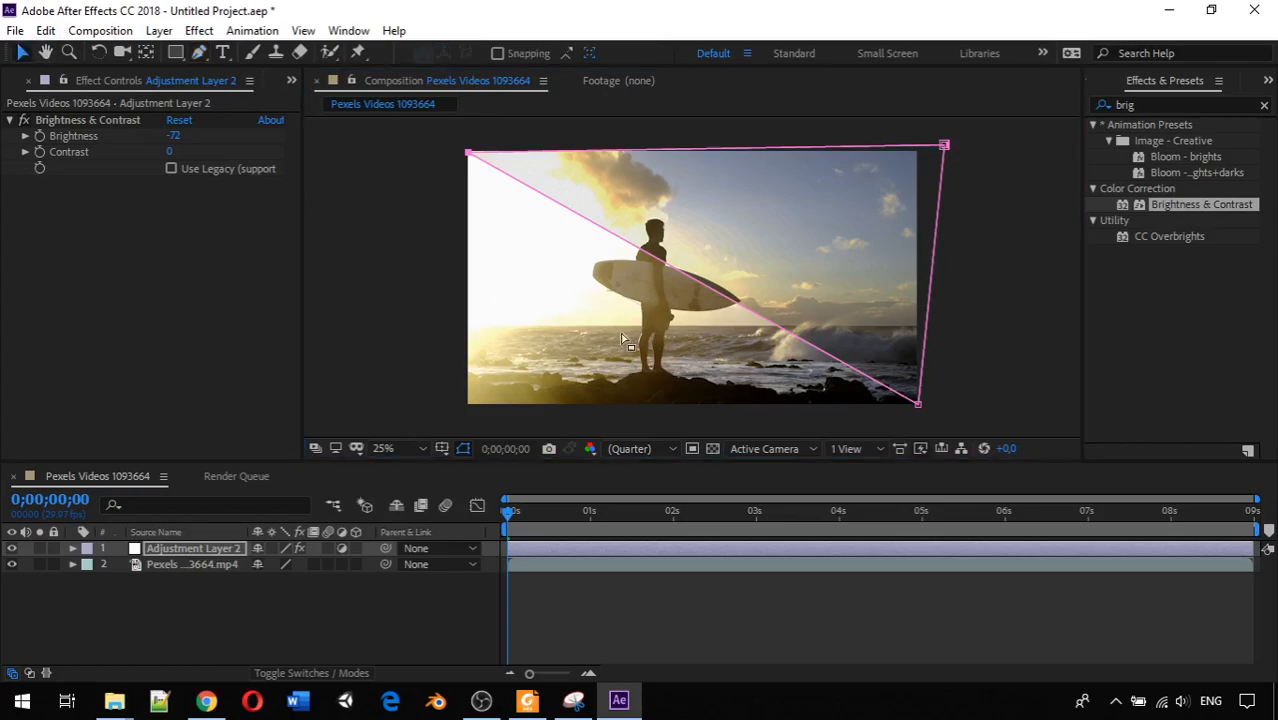
left_click_drag(918, 403, 929, 408)
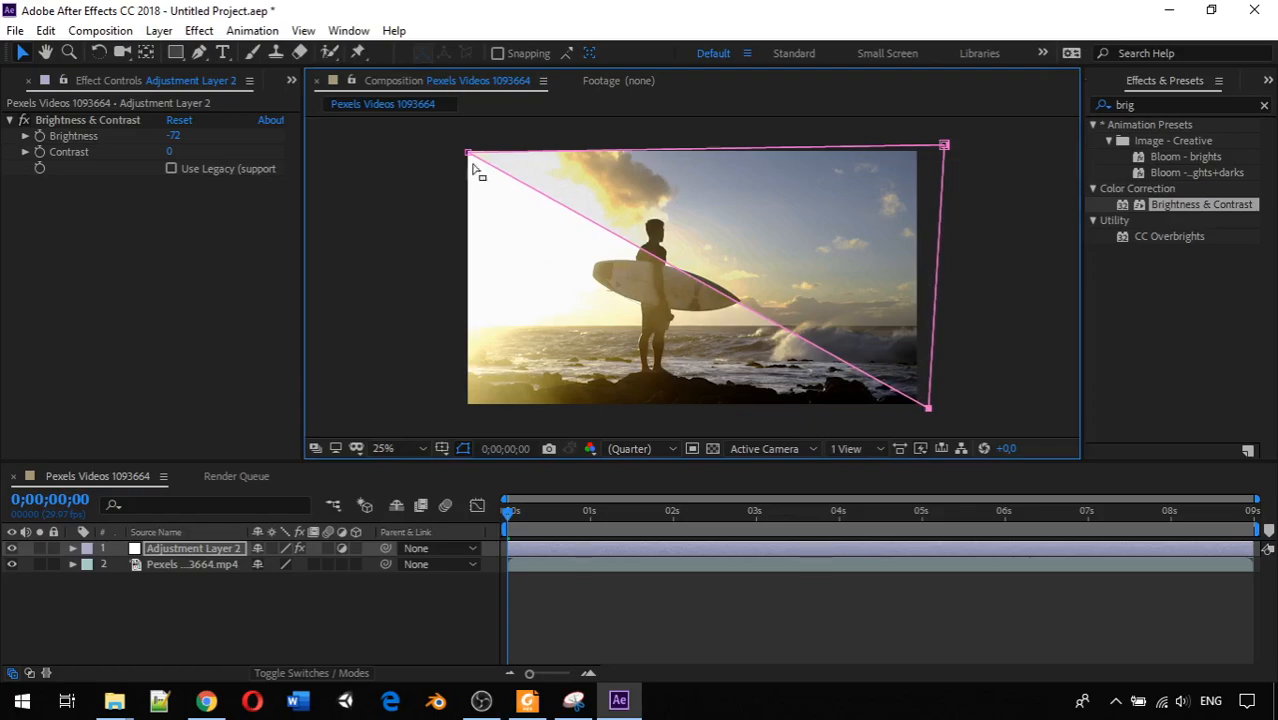
left_click_drag(469, 153, 449, 141)
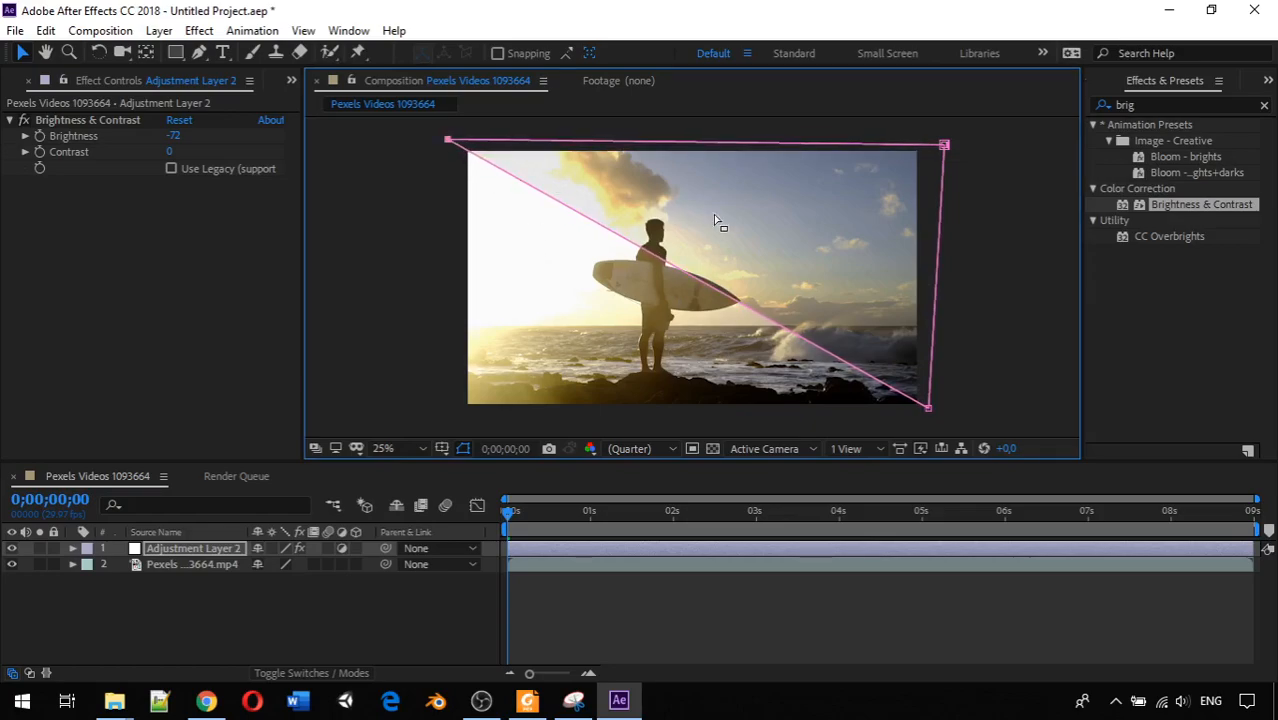
left_click(1002, 231)
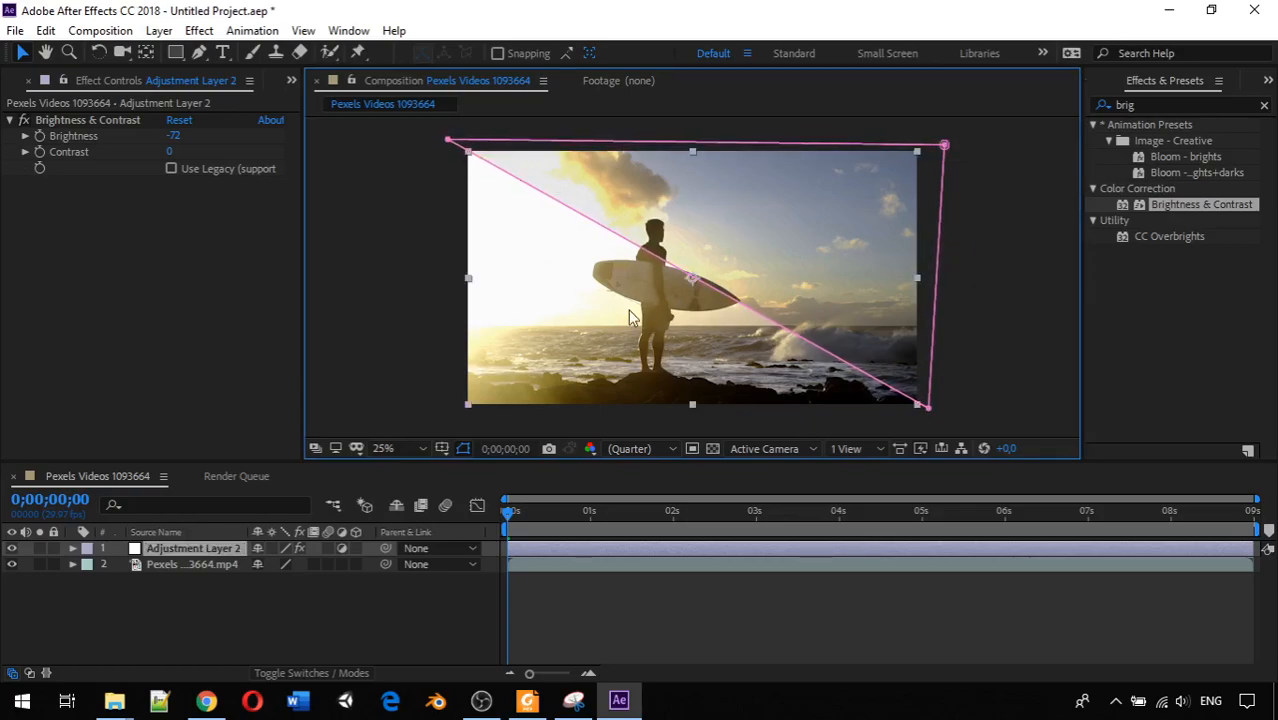
left_click(370, 252)
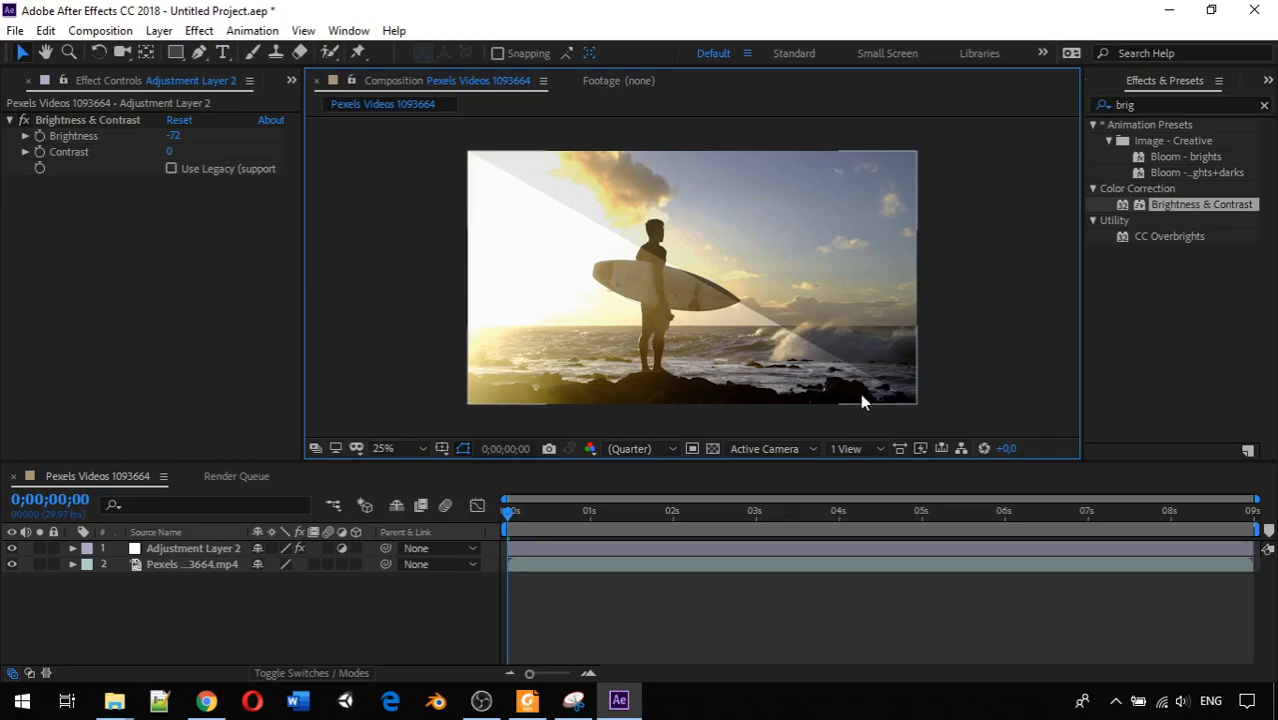
left_click(160, 596)
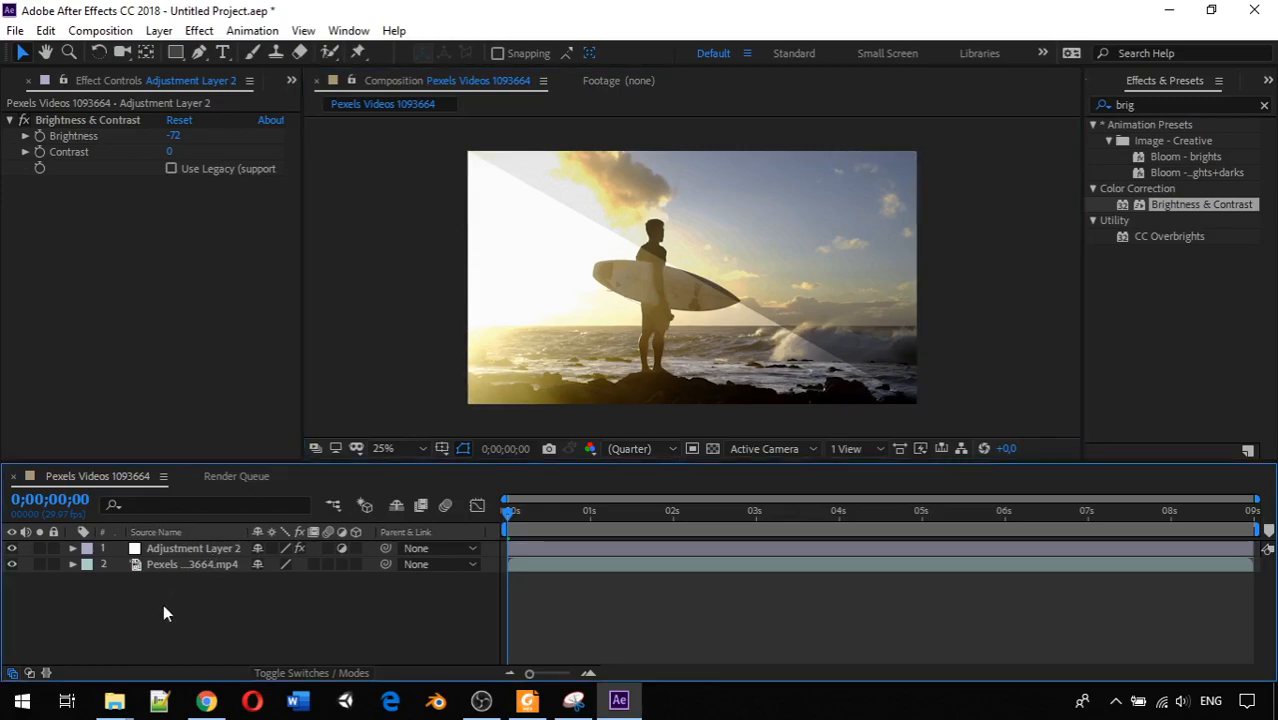
- Create a new adjustment layer above Adjustment Layer 2
right_click(116, 606)
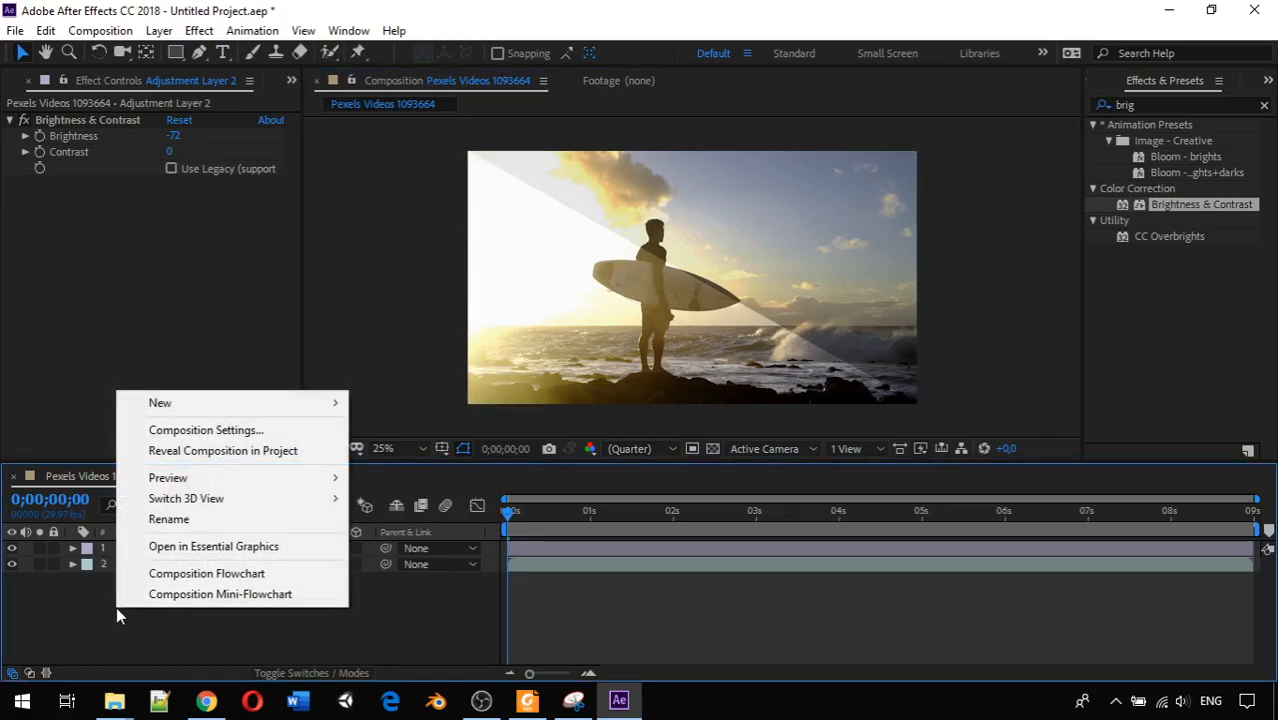
mouse_move(258, 404)
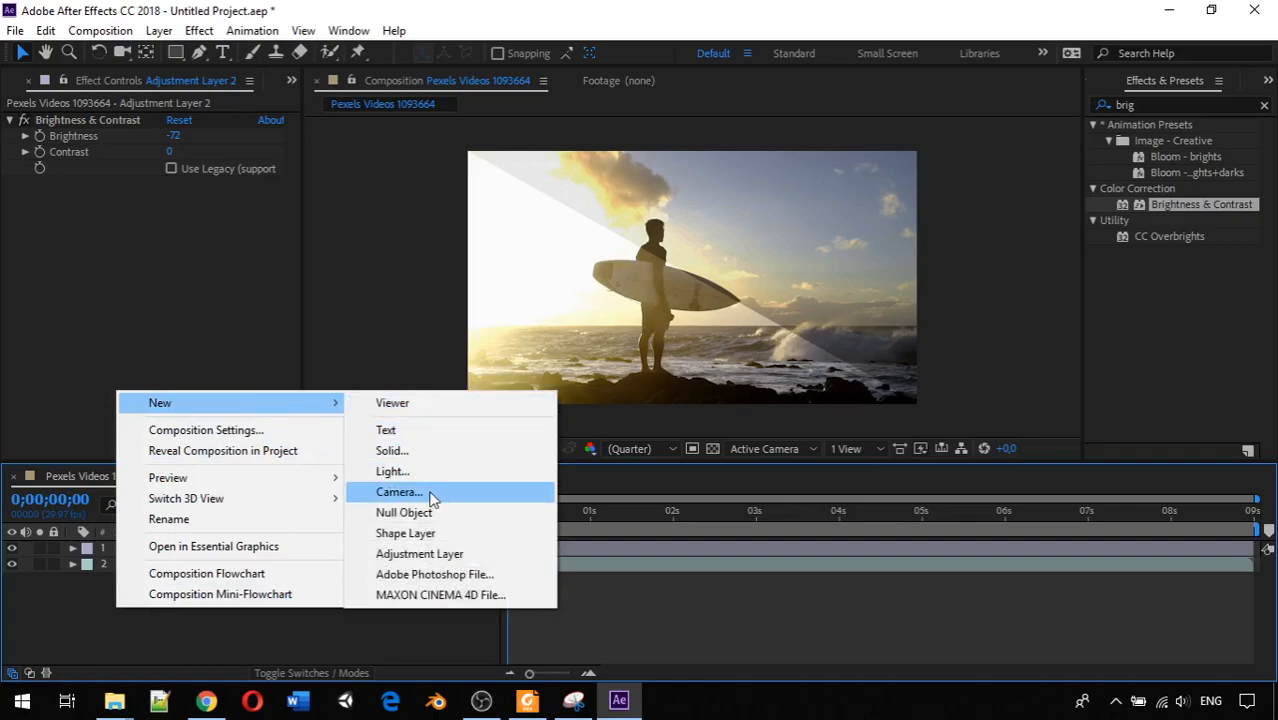
left_click(440, 554)
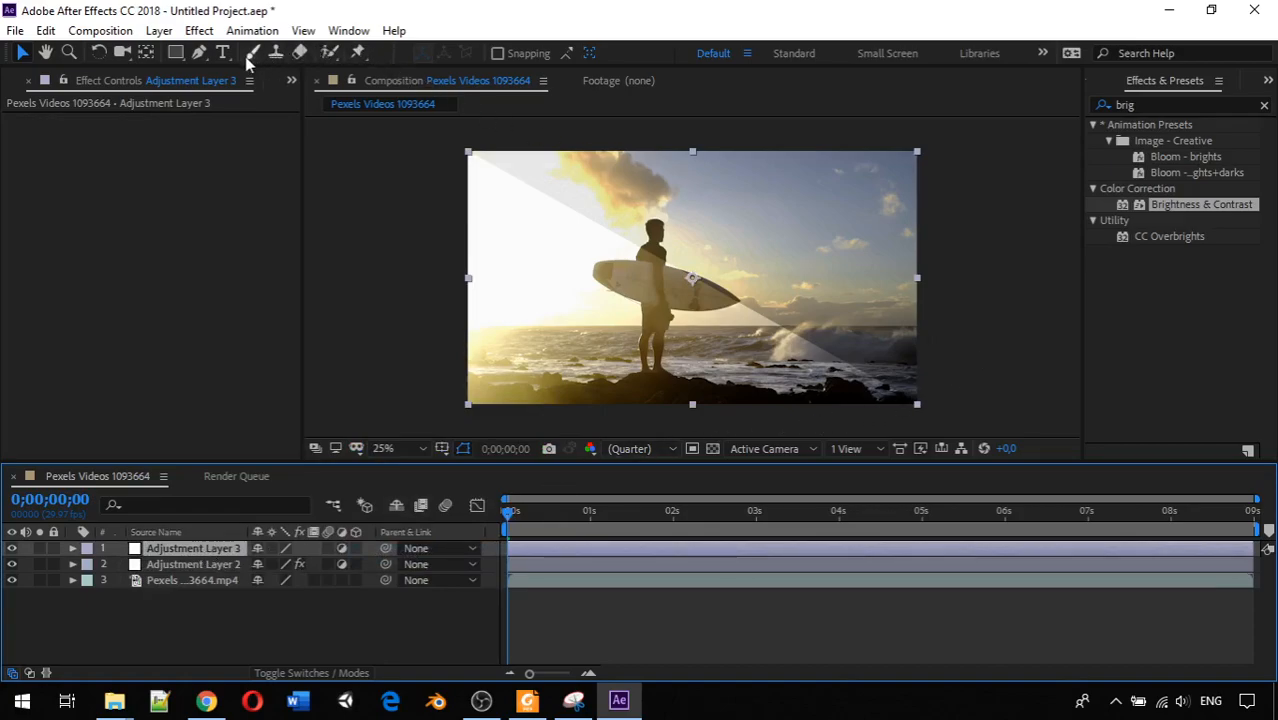
- Draw a closed triangular Pen tool mask on Adjustment Layer 3 covering the lower-left half of the frame along its diagonal
left_click(199, 53)
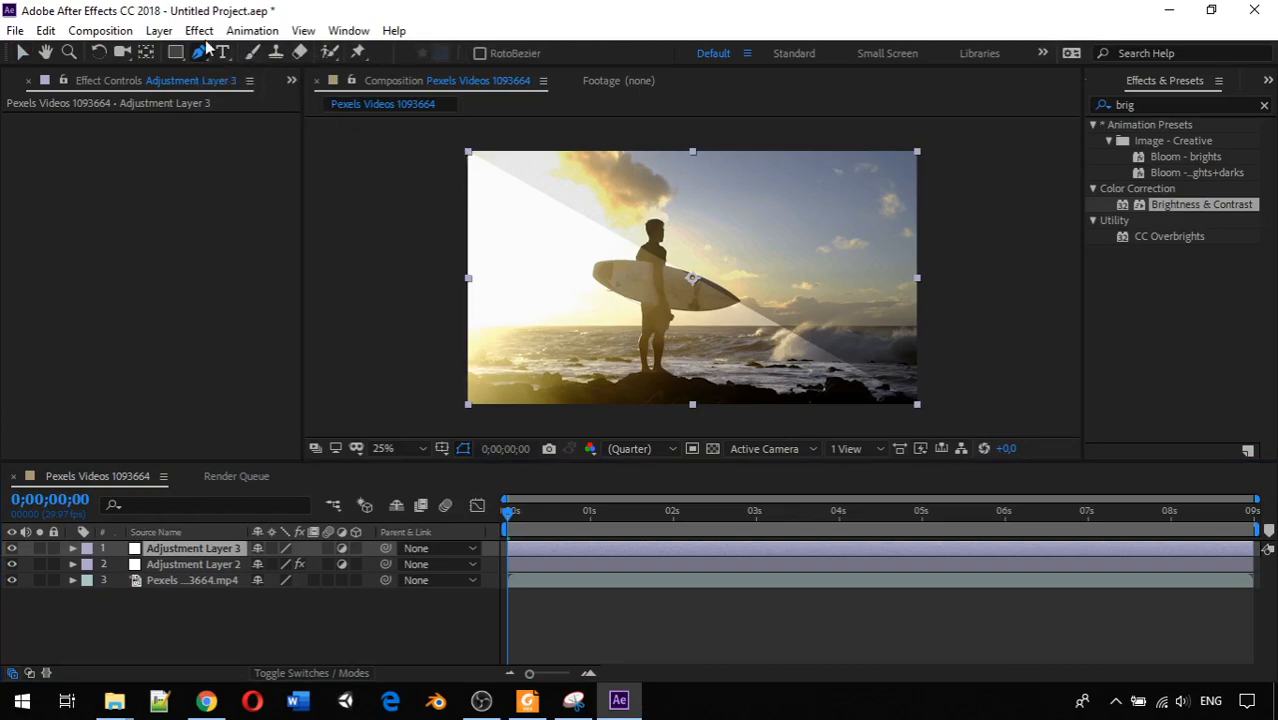
left_click(462, 146)
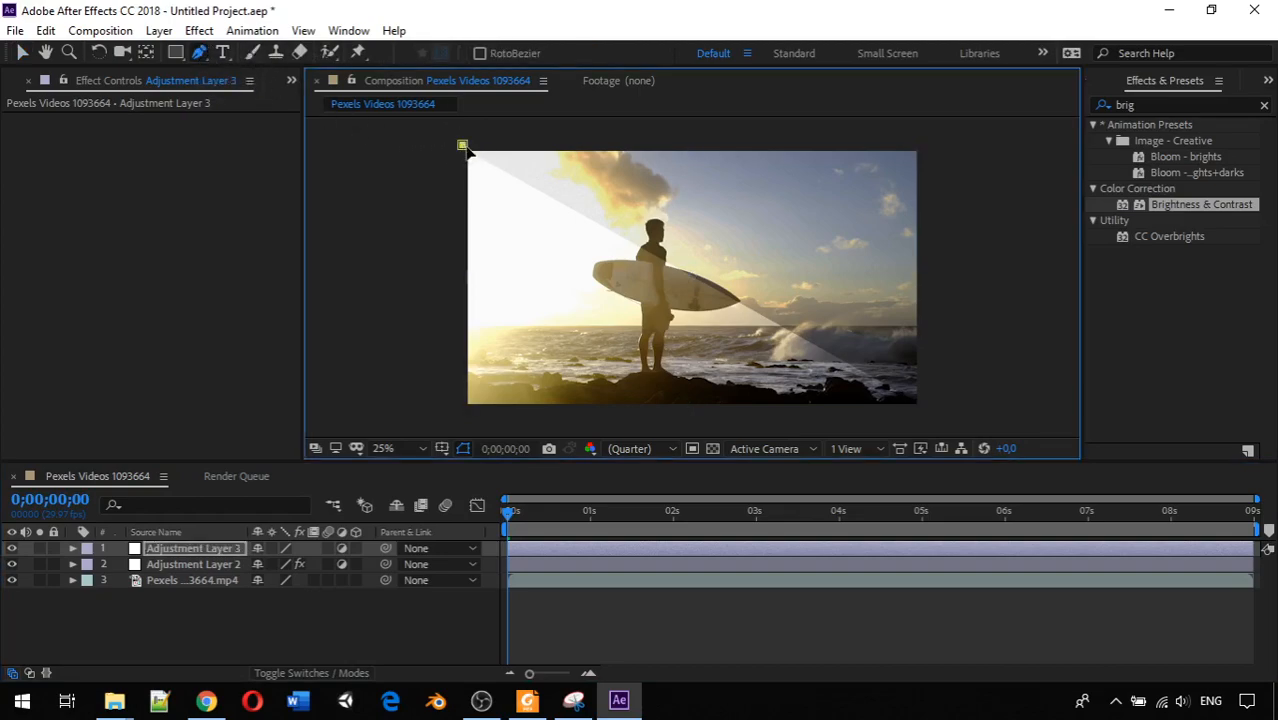
left_click(920, 406)
left_click(447, 412)
left_click(464, 149)
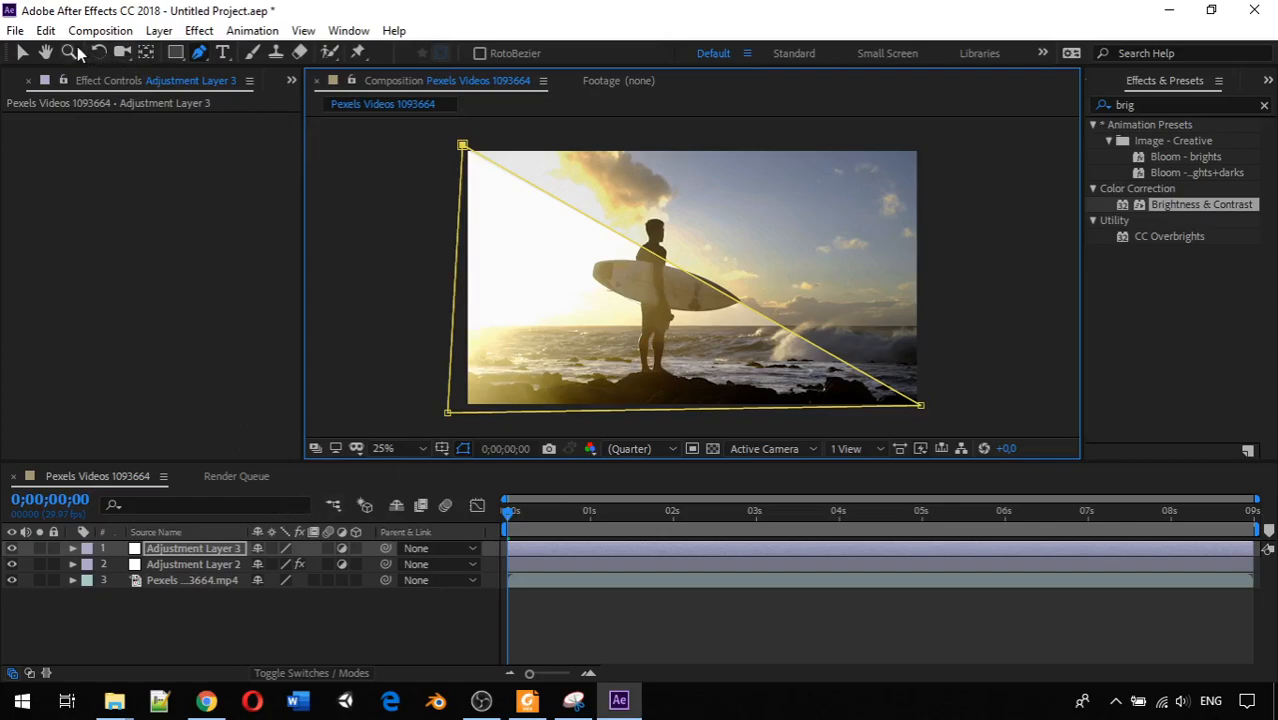
left_click(22, 52)
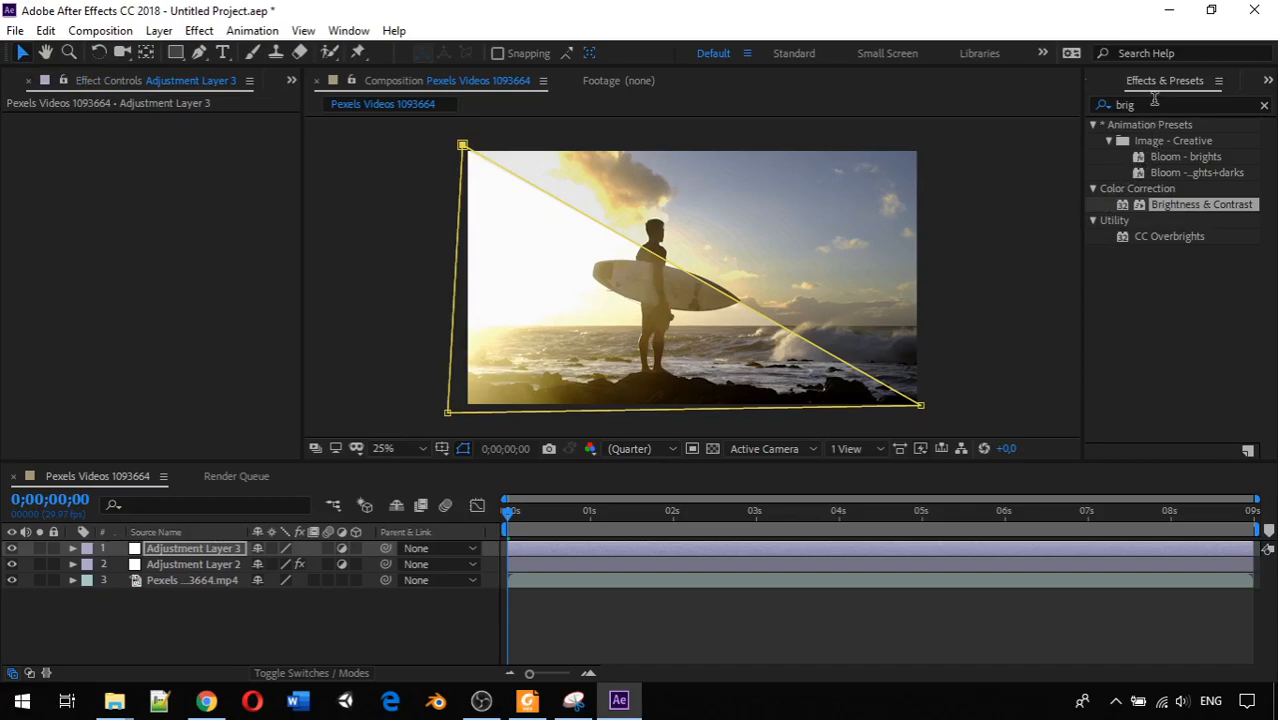
- Search for the Hue/Saturation effect, apply it to Adjustment Layer 3 and set Master Hue to -42°
left_click_drag(1165, 104, 1090, 105)
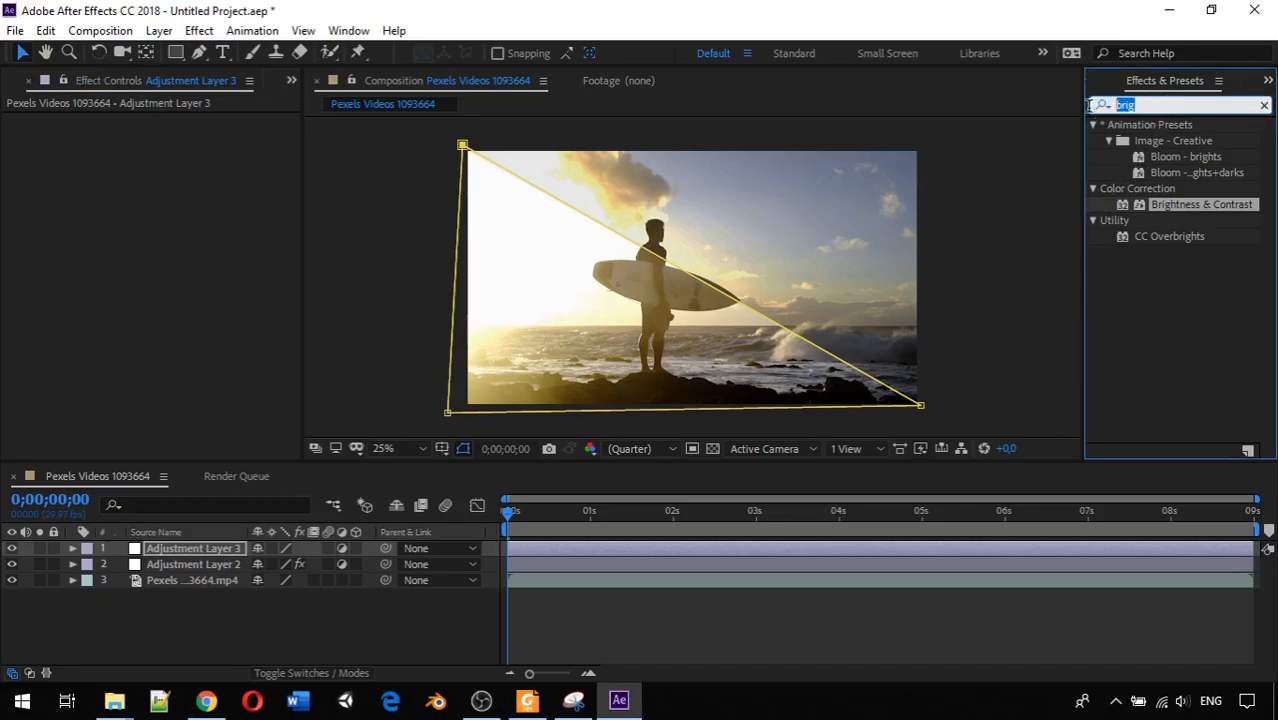
type("hue")
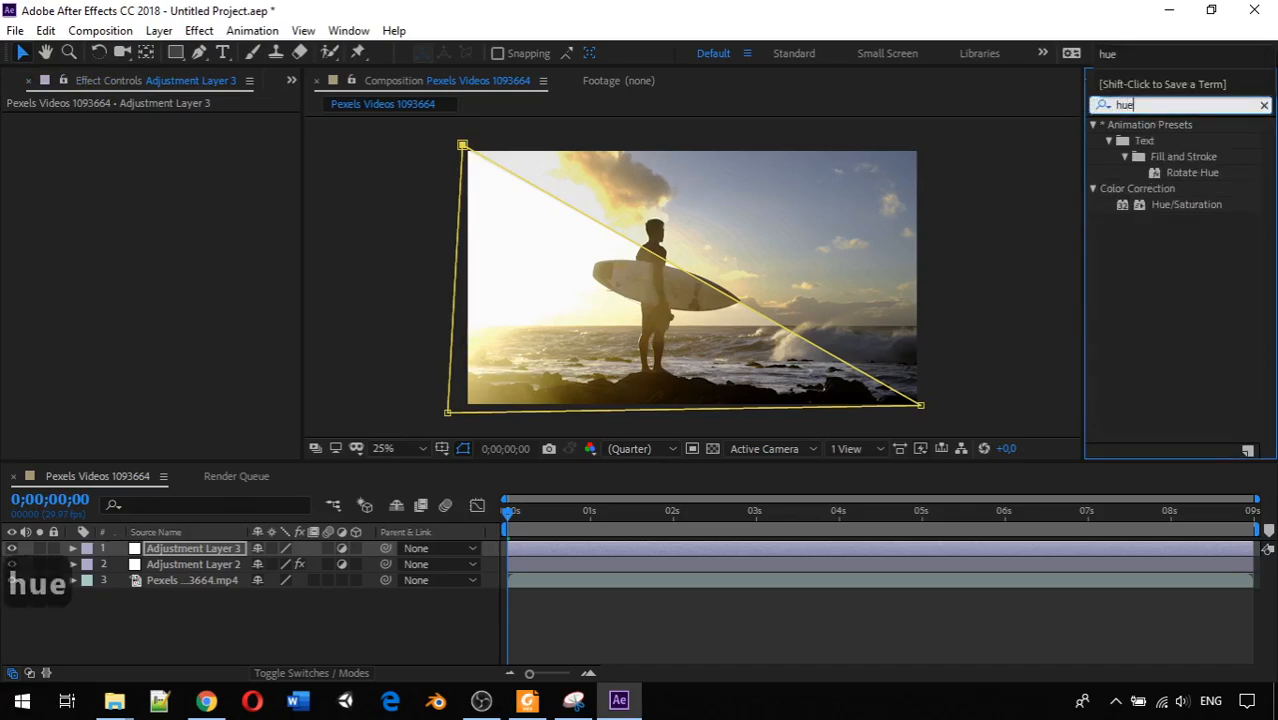
left_click(1186, 206)
left_click_drag(1187, 210, 215, 556)
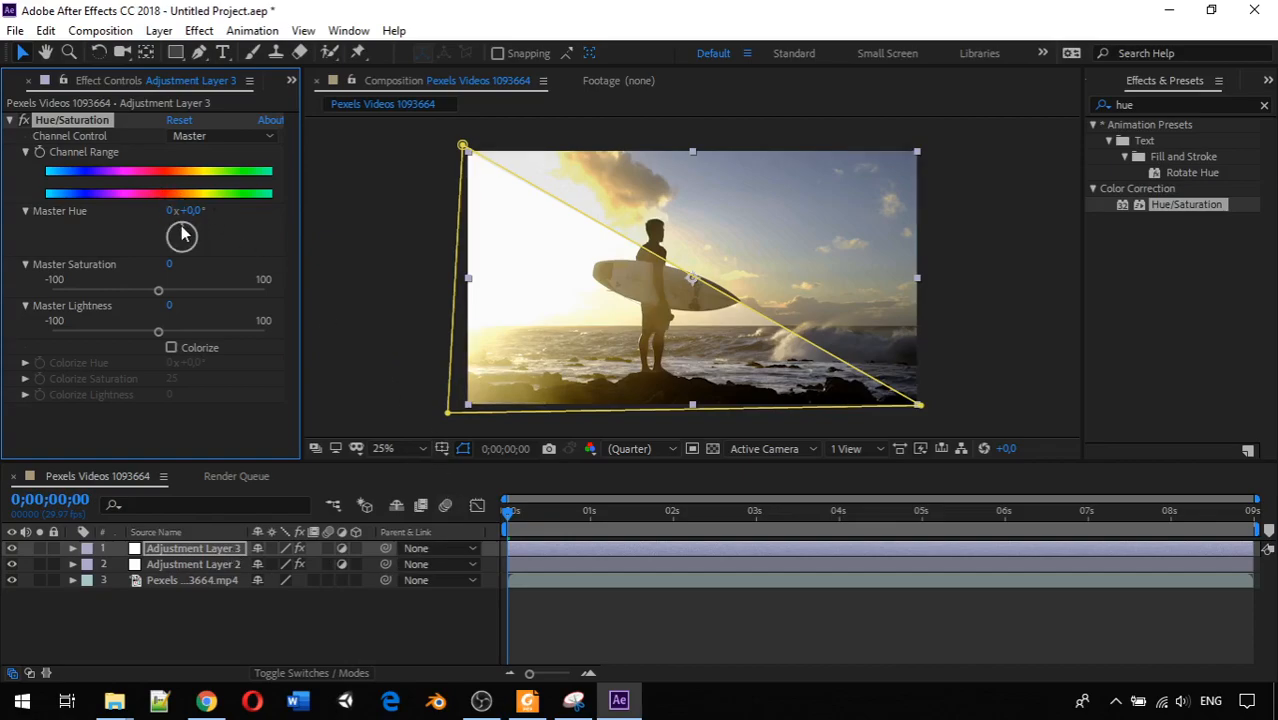
mouse_move(190, 236)
left_mouse_down()
mouse_move(197, 256)
mouse_move(209, 226)
left_mouse_up()
left_click_drag(211, 232, 179, 231)
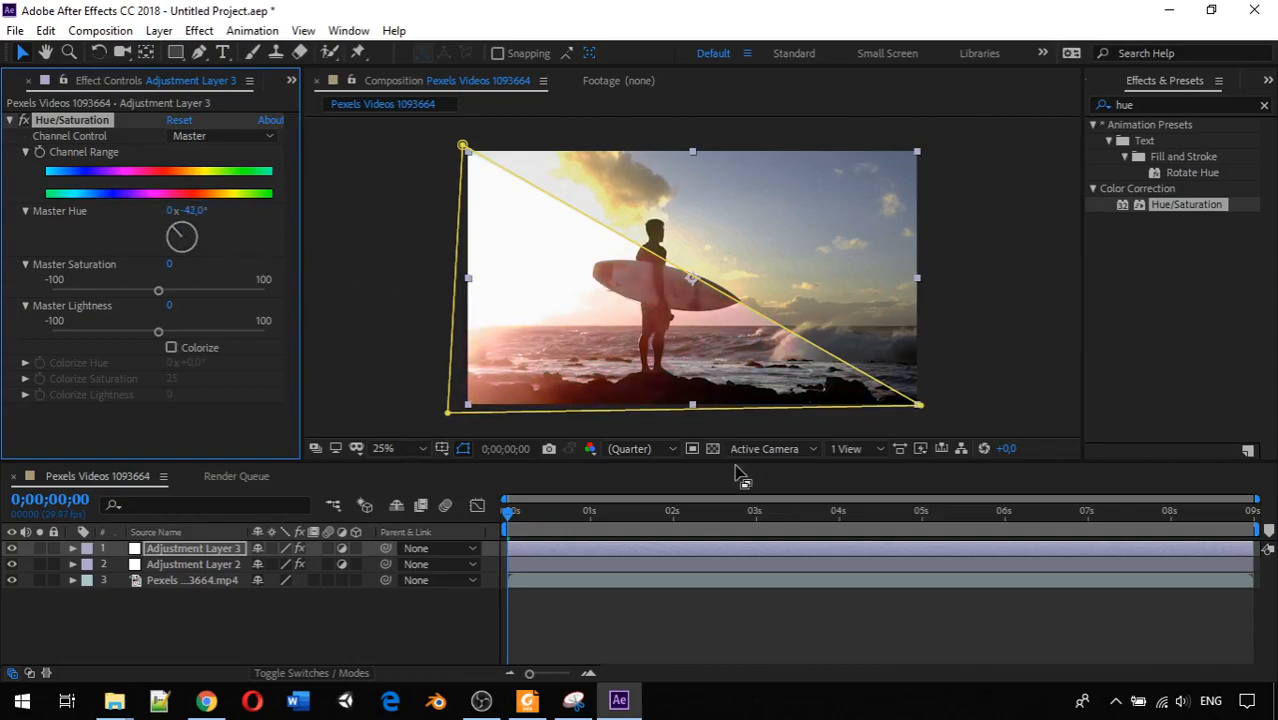
- Preview the video with the masked hue shift and return the playhead to 0 seconds
left_click(548, 535)
key("space")
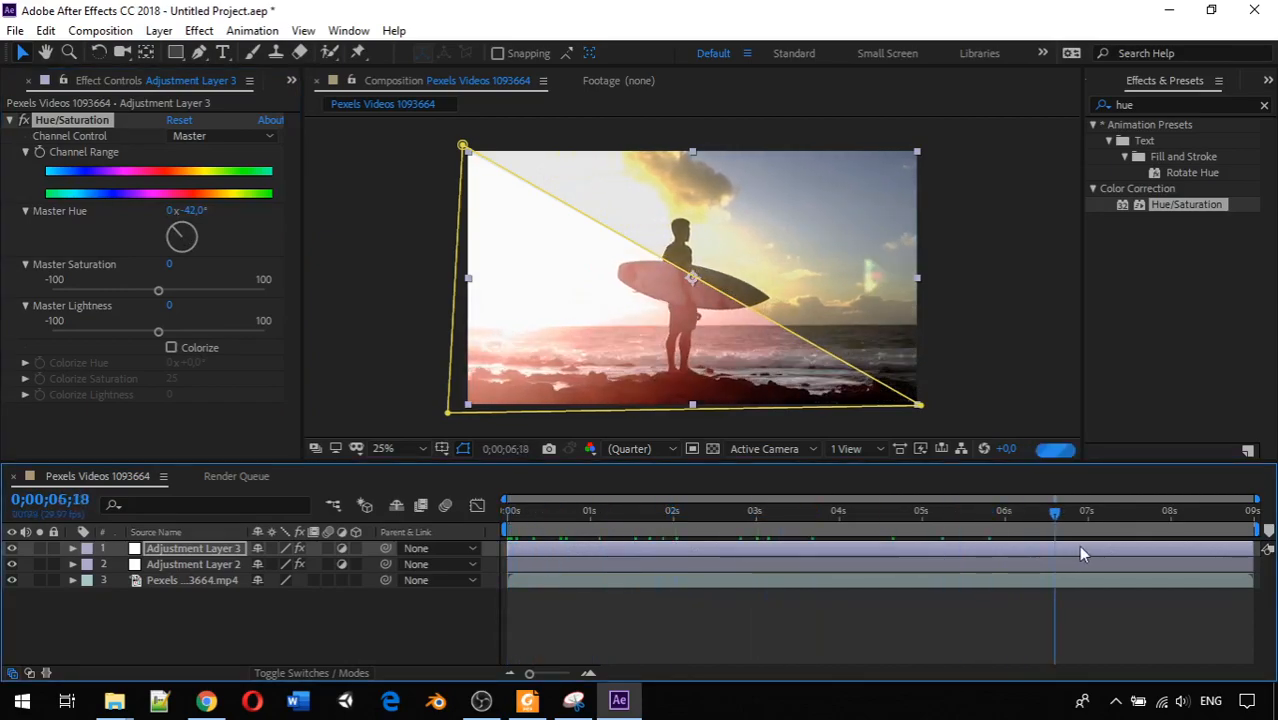
left_click_drag(645, 514, 449, 496)
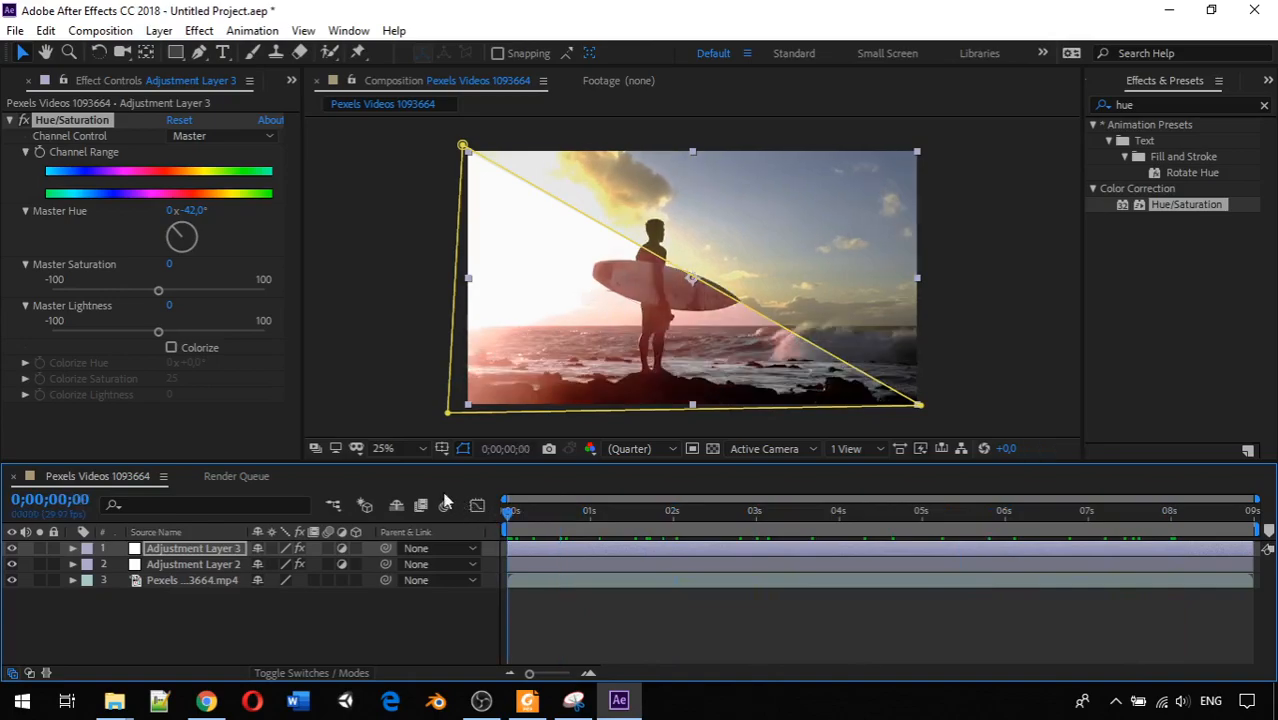
- Check the mask and effect on Adjustment Layer 2, then preview both masked effects with no layer selected
left_click(365, 210)
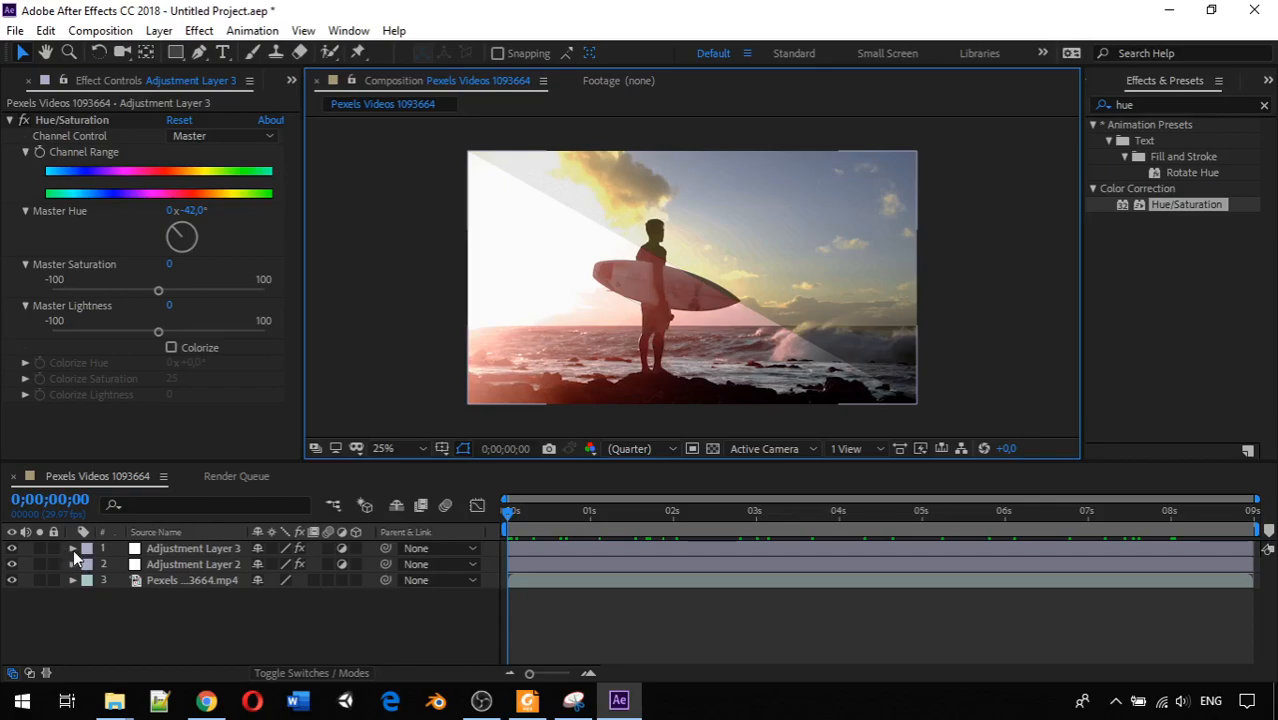
left_click(162, 566)
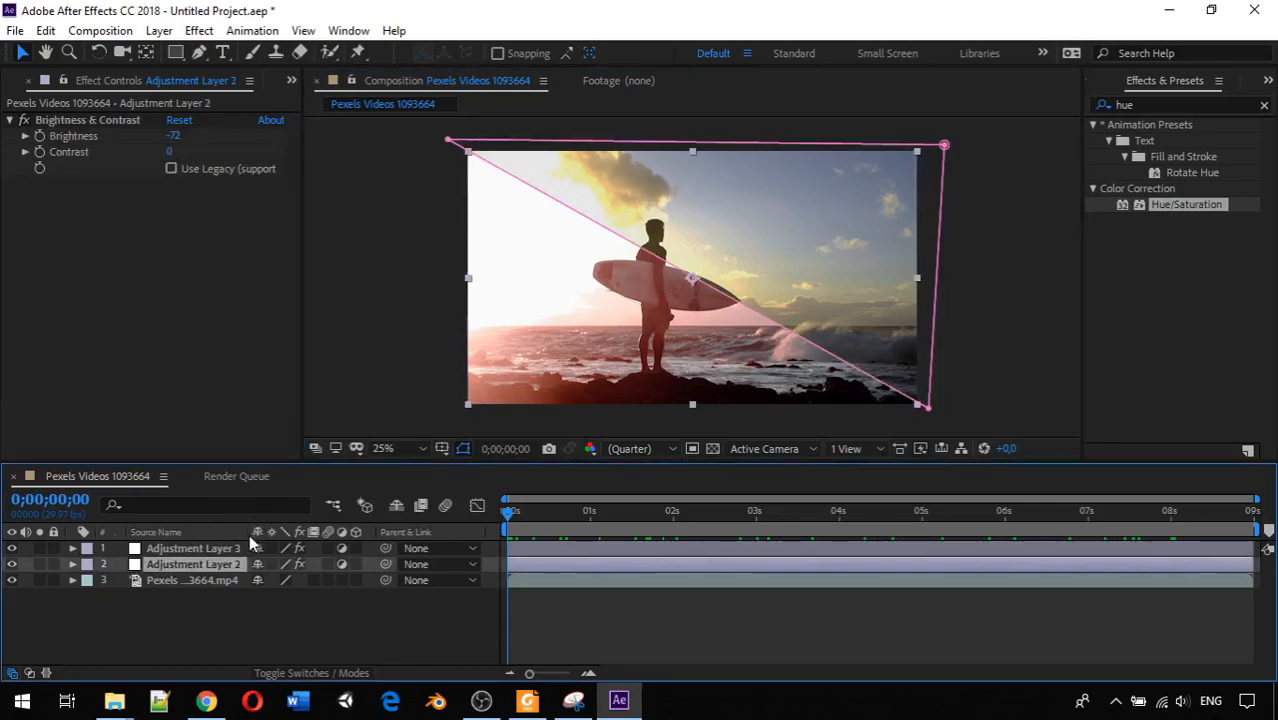
left_click(390, 316)
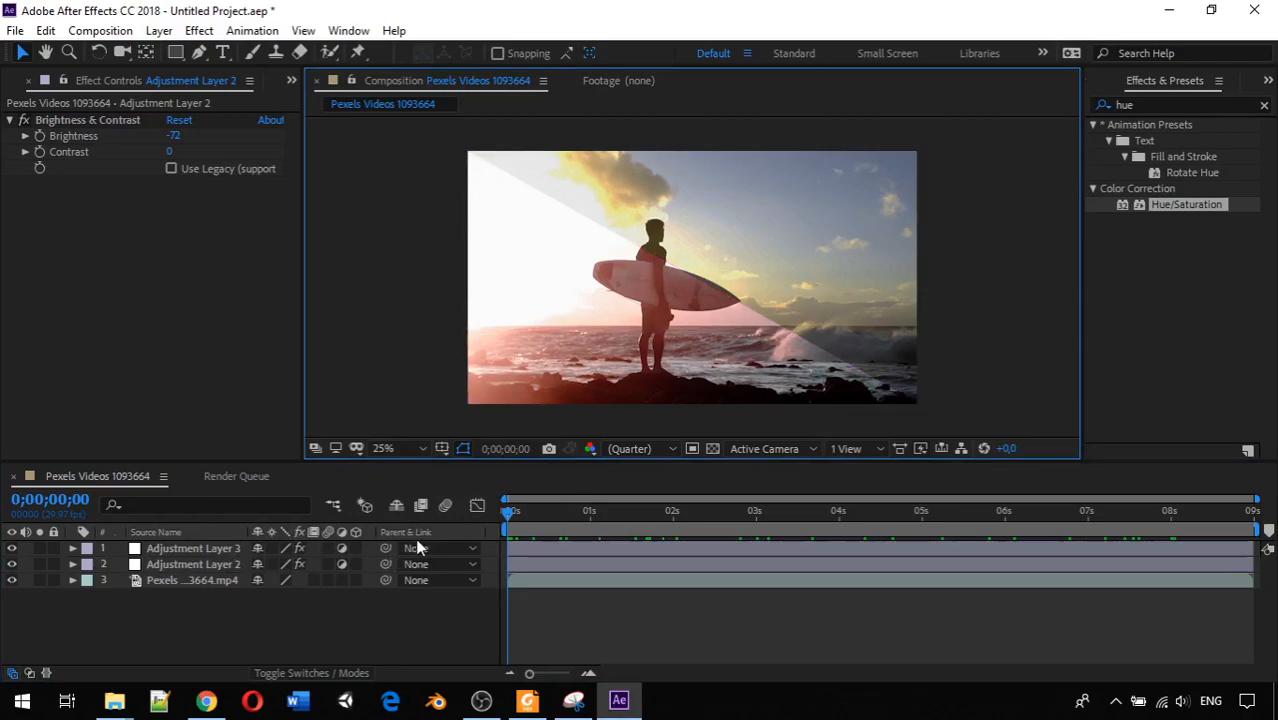
left_click(73, 549)
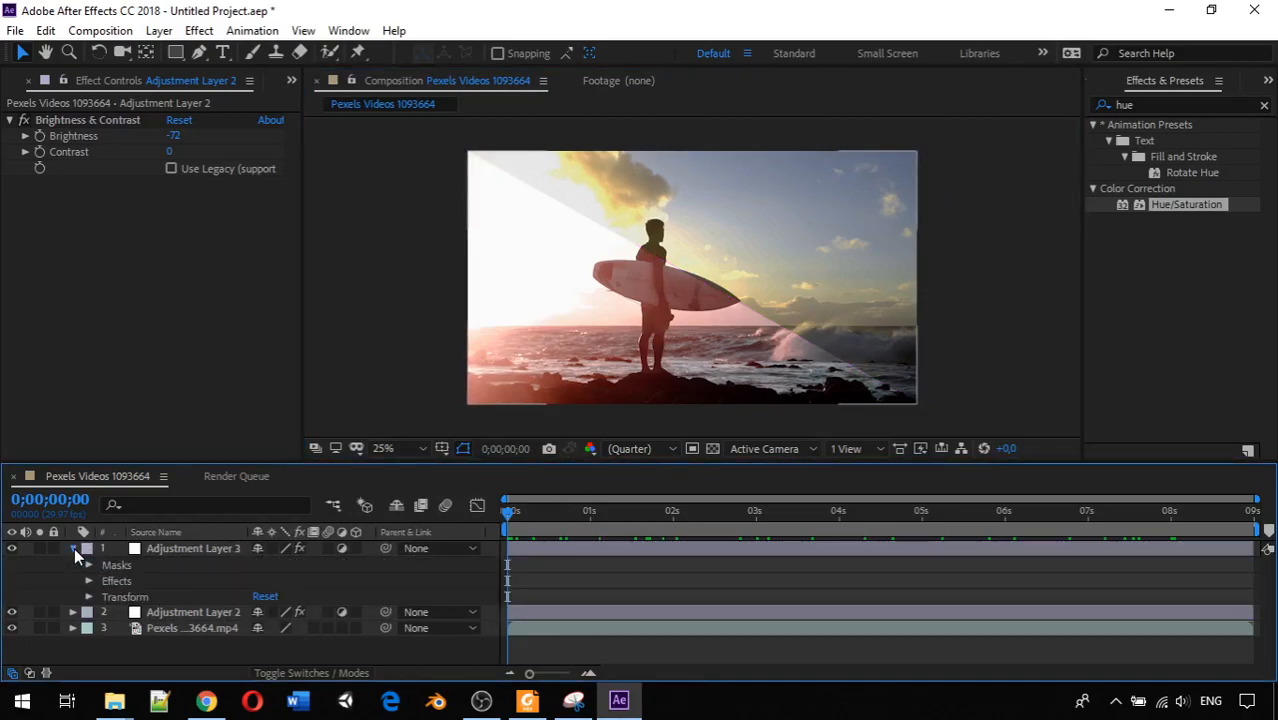
left_click(74, 548)
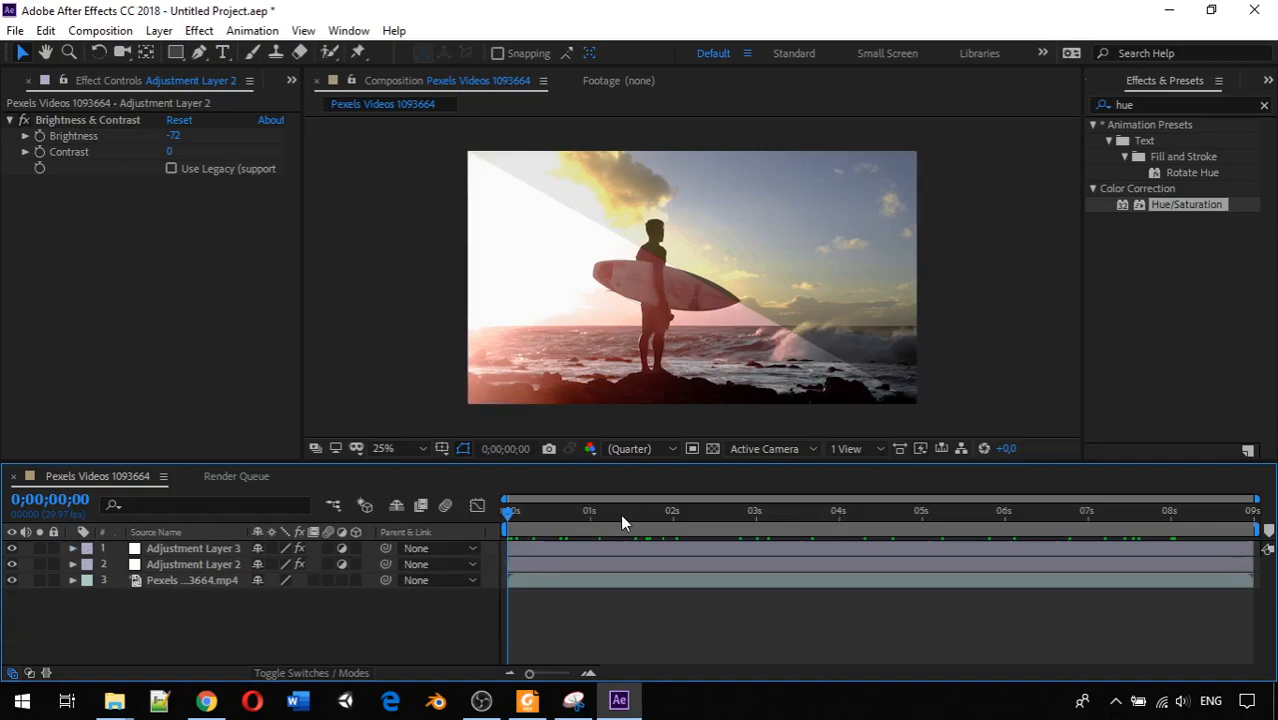
key("space")
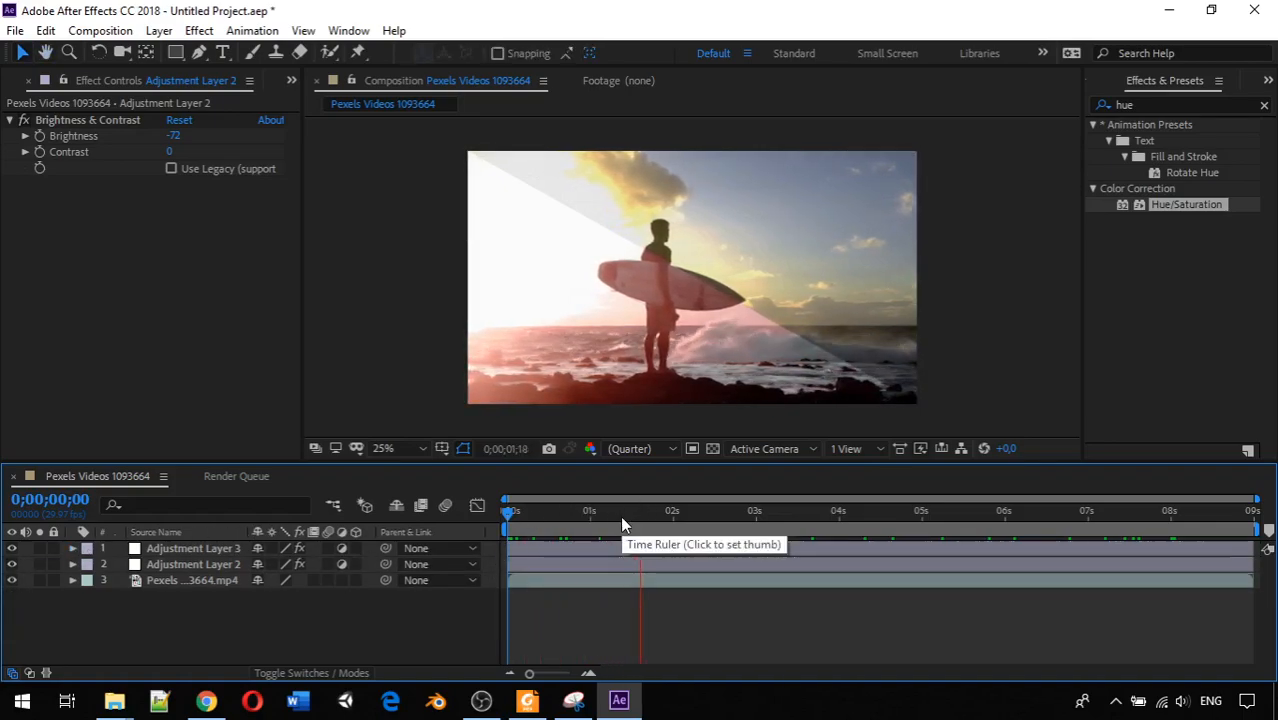
key("space")
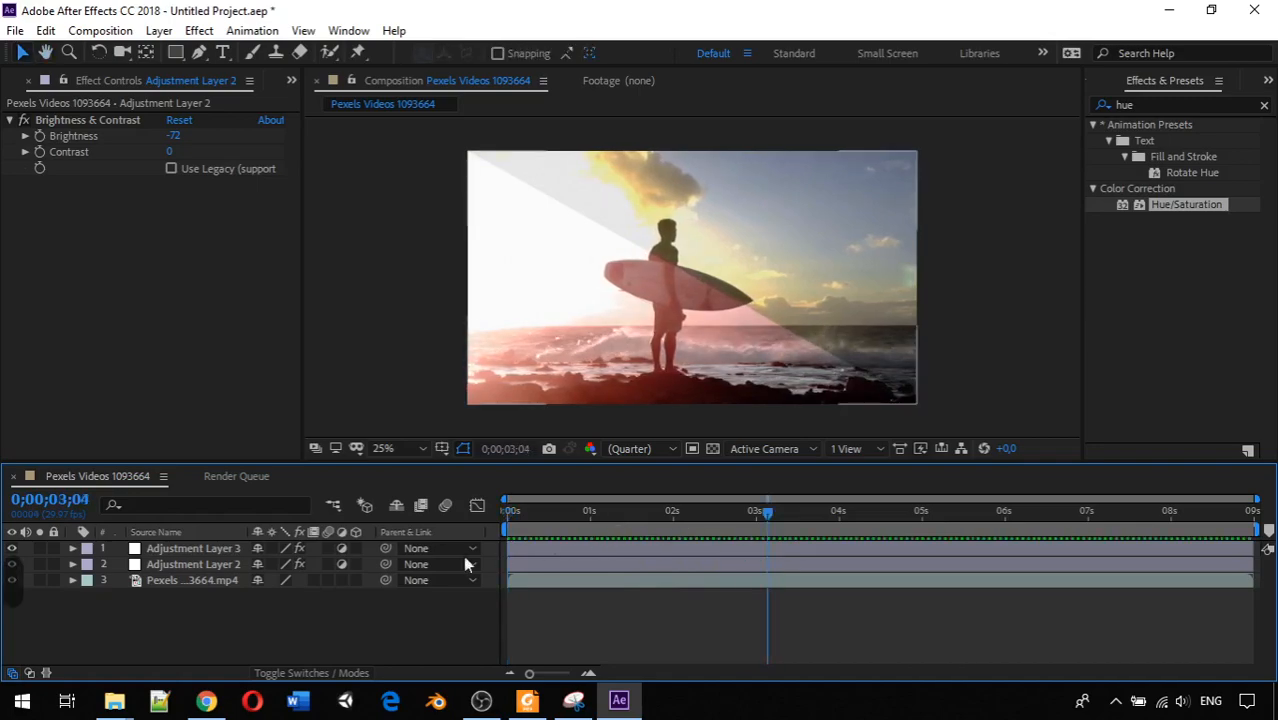
- Select Adjustment Layer 3, expand its property groups and return the playhead to 0 seconds
left_click(190, 548)
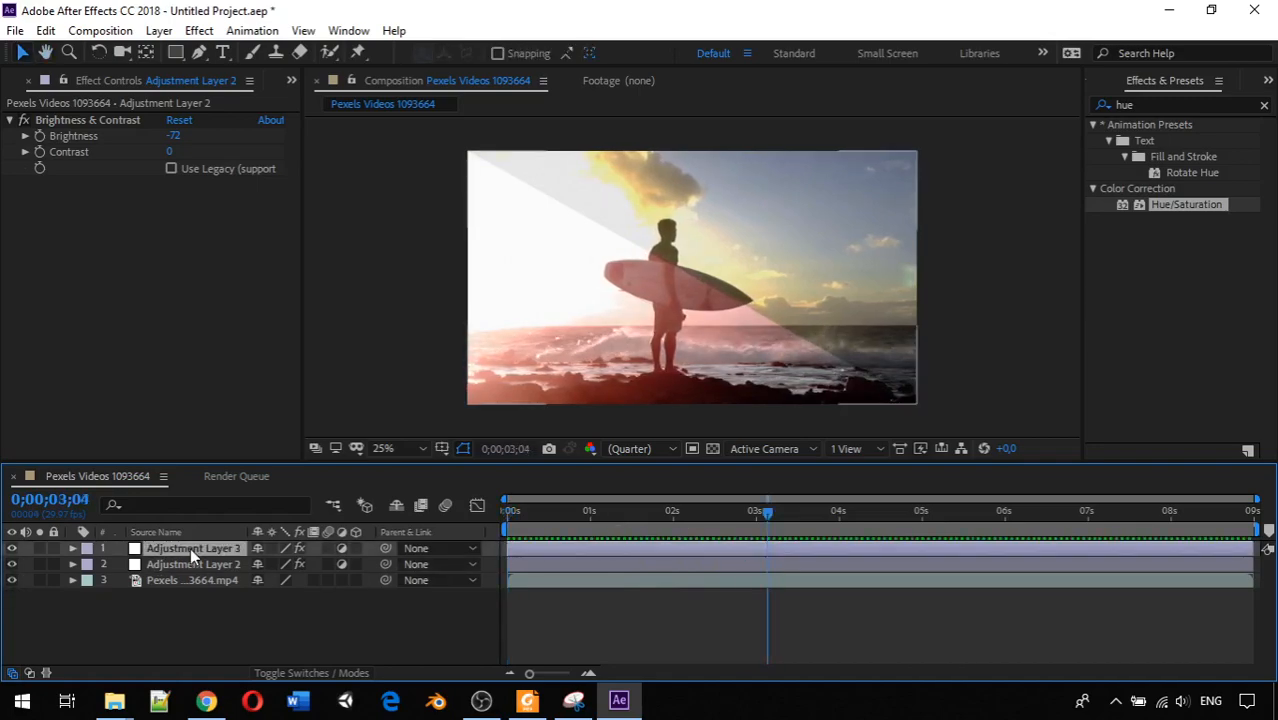
left_click(72, 549)
left_click_drag(765, 512, 429, 505)
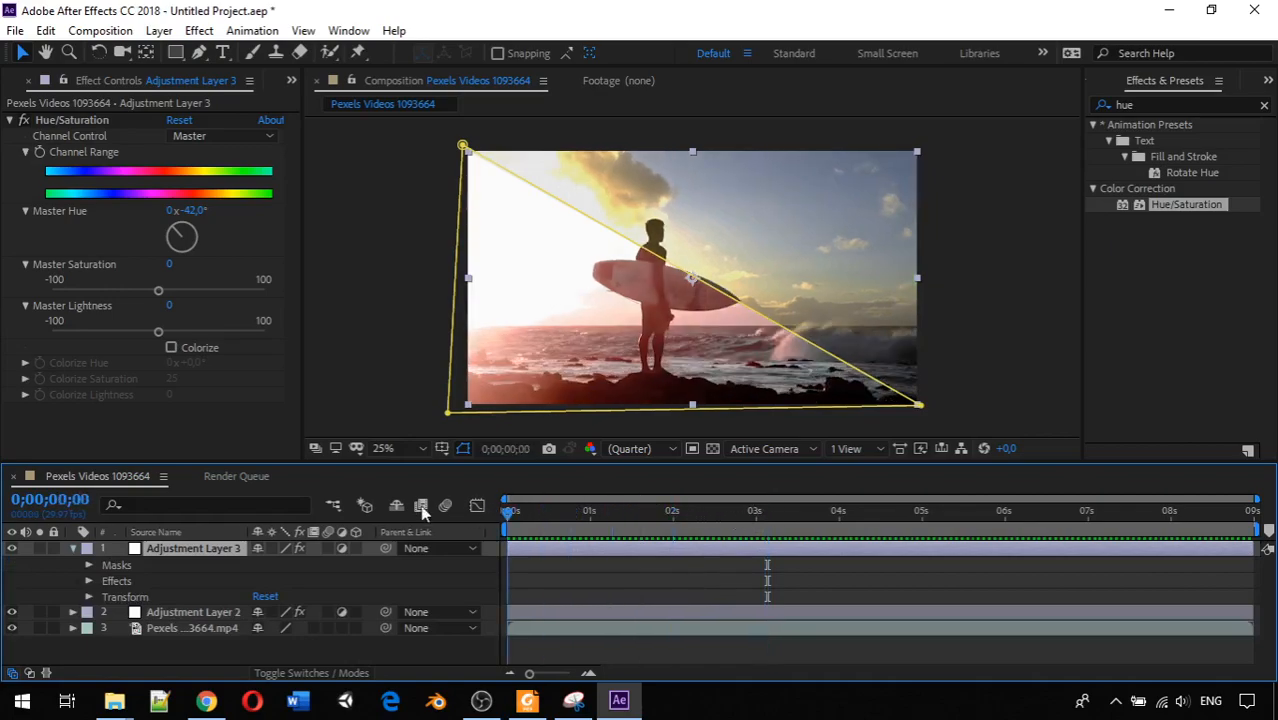
left_click(39, 152)
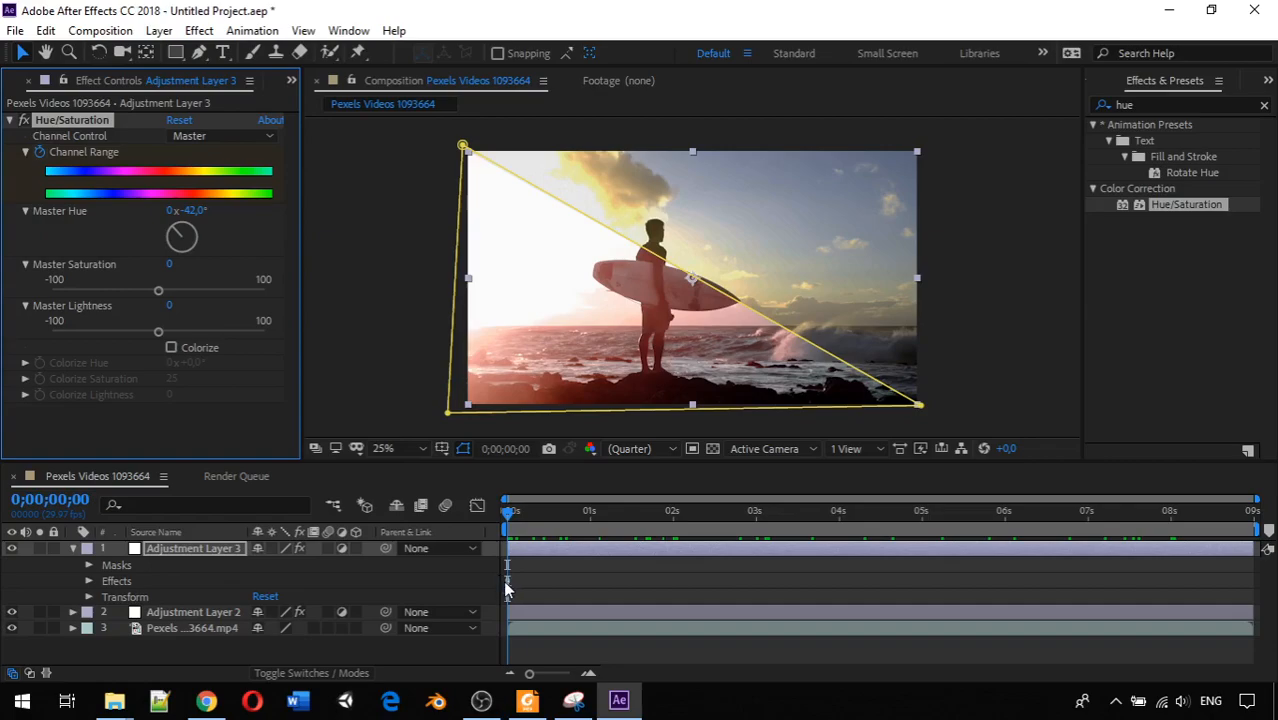
left_click_drag(510, 517, 457, 530)
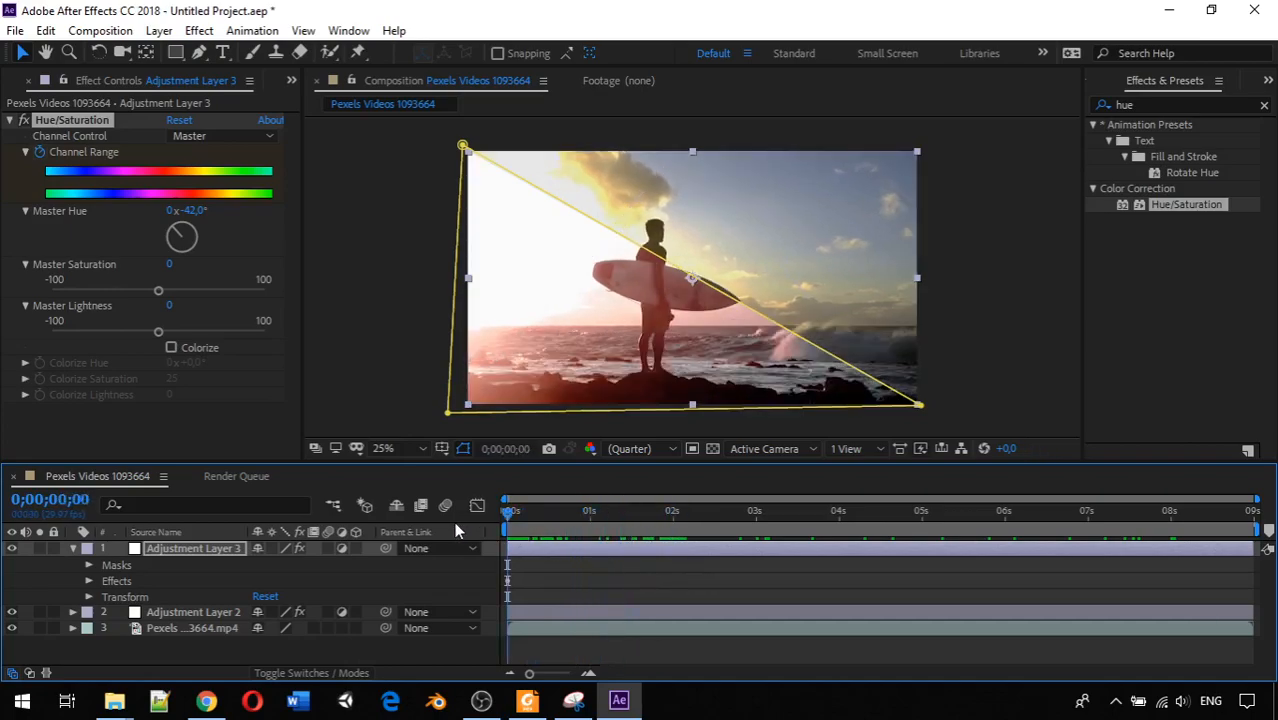
key("ctrl+z")
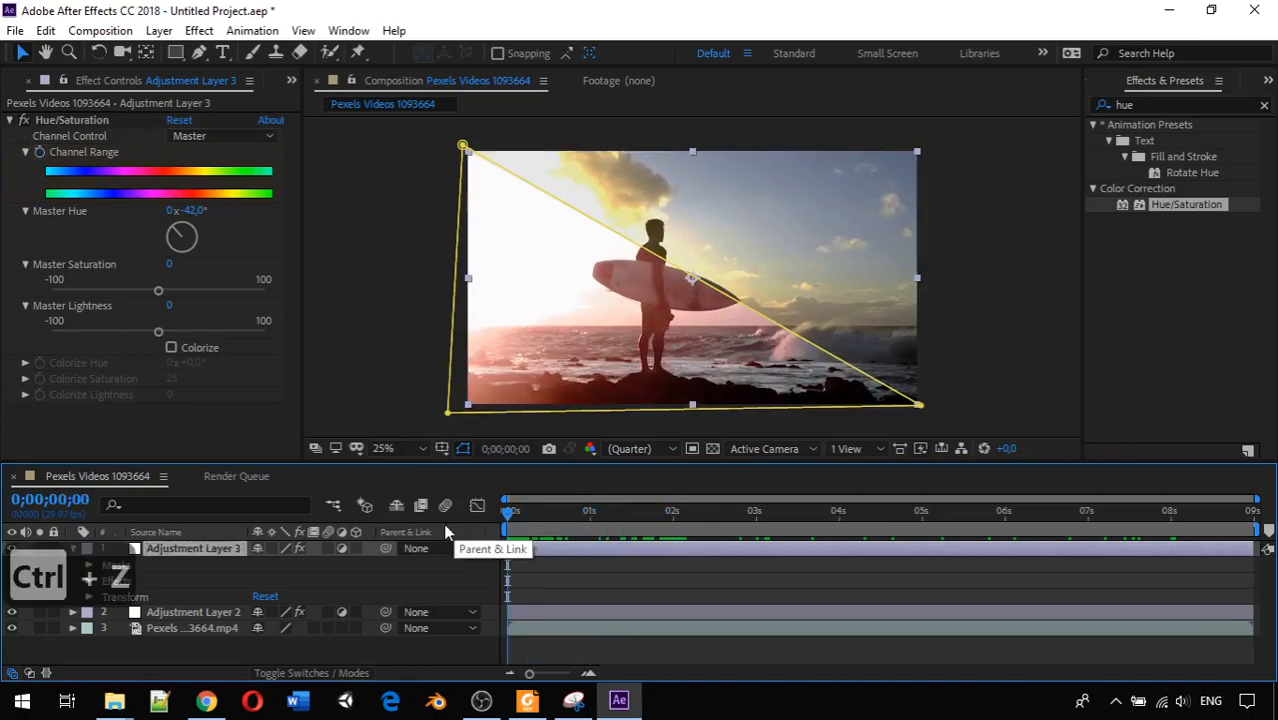
- Enable Channel Range keyframing for Hue/Saturation at 0 seconds and set Master Hue to 0°
left_click(41, 153)
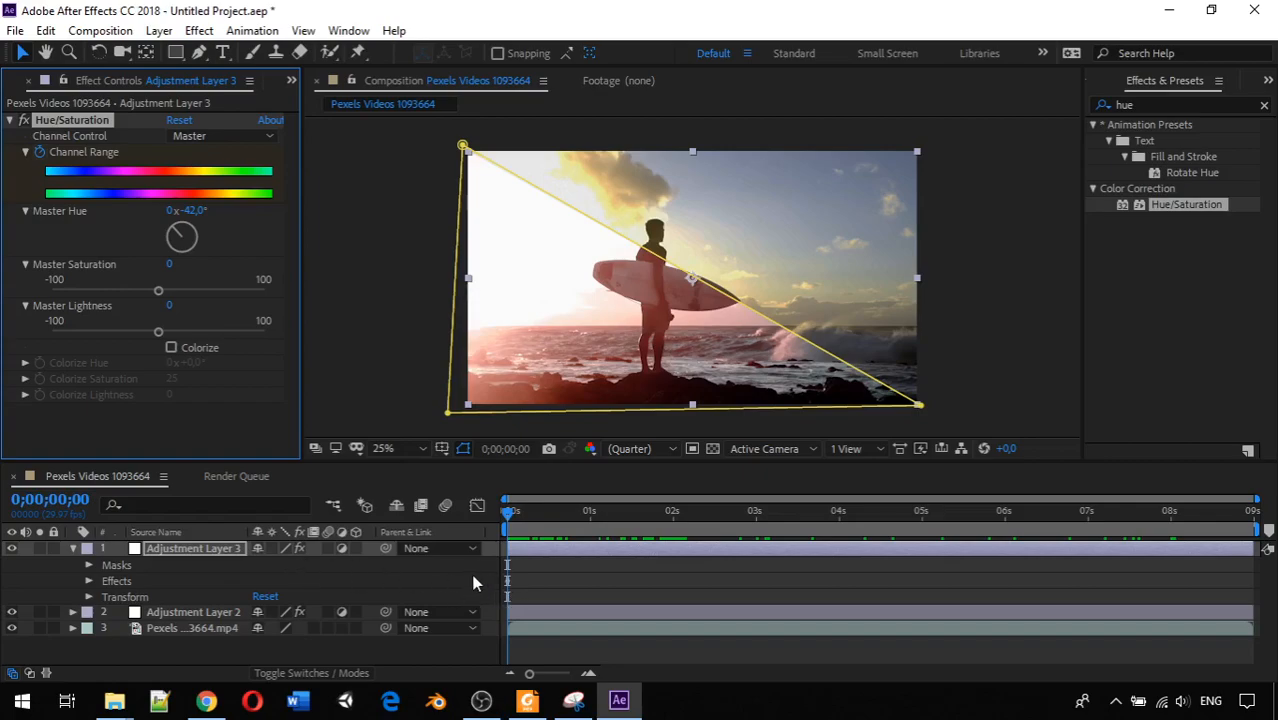
left_click(199, 210)
type("0")
key("Return")
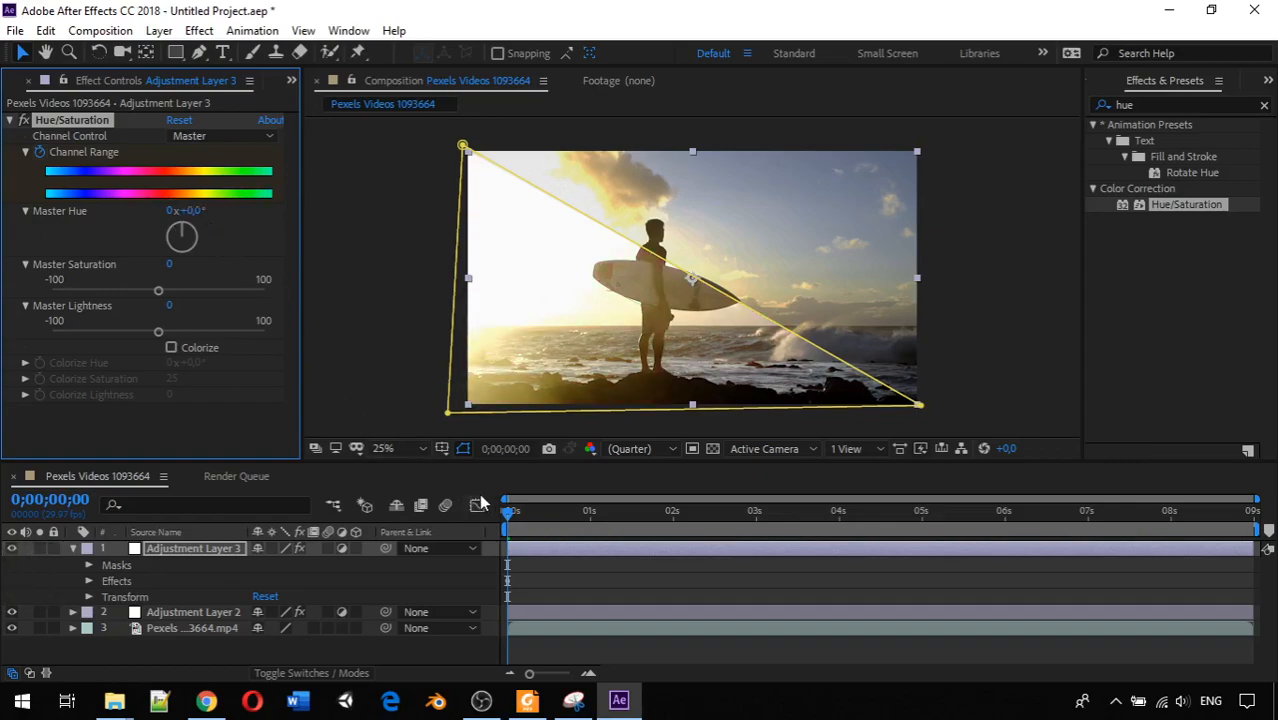
- Add a Hue/Saturation keyframe at 4 seconds with Master Hue at -57° and deselect the layer
left_click_drag(512, 516, 840, 522)
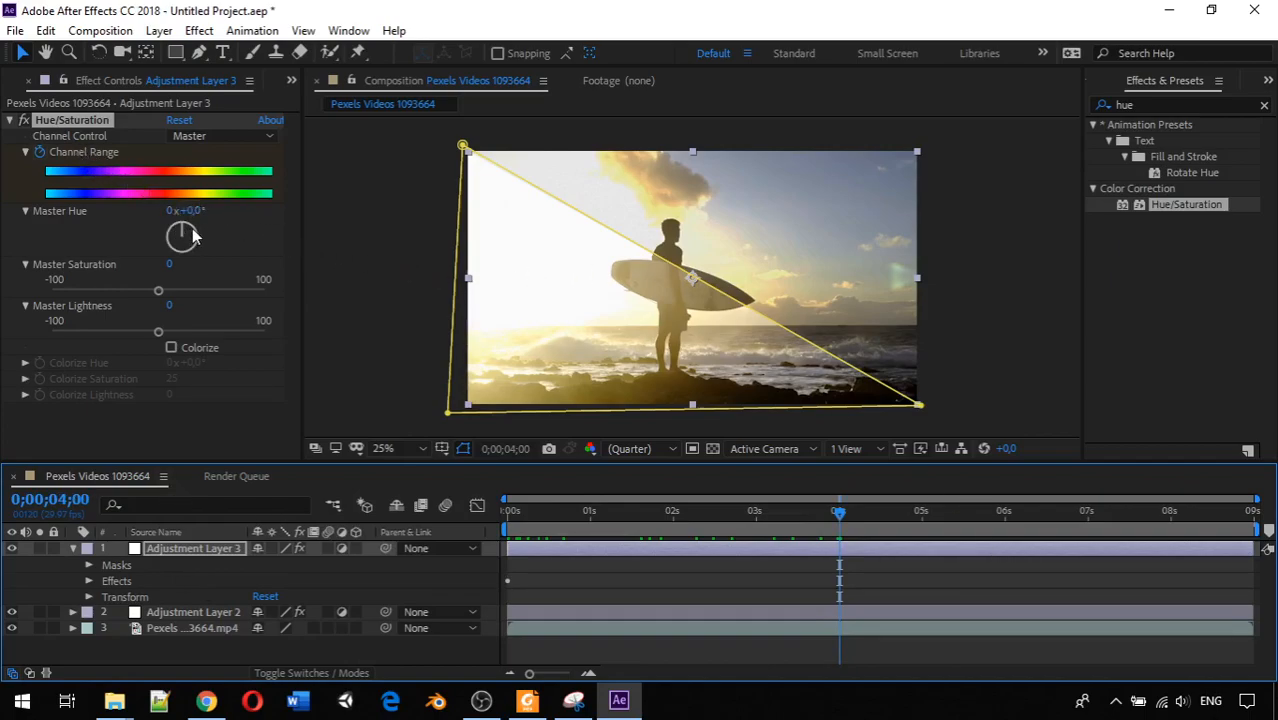
left_click_drag(190, 234, 159, 226)
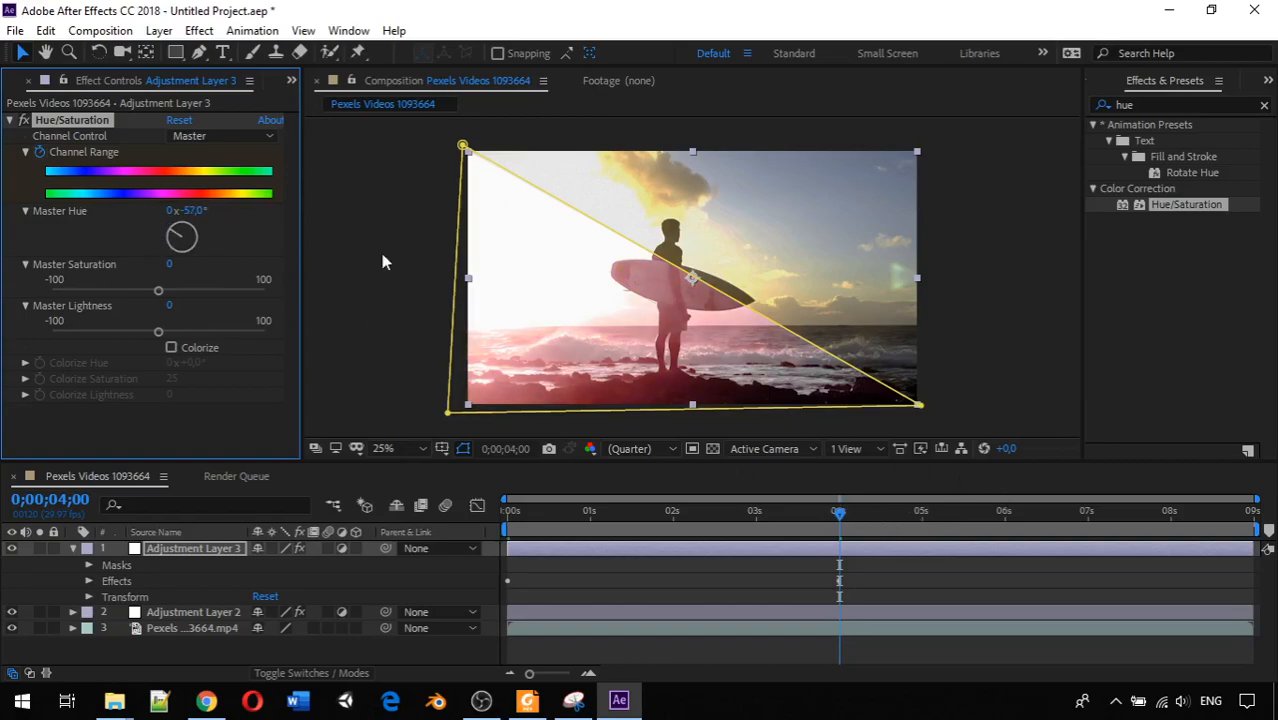
left_click(364, 199)
- Preview the animated hue shift from 0 seconds and stop playback at 0;00;01;20
left_click_drag(840, 519, 424, 463)
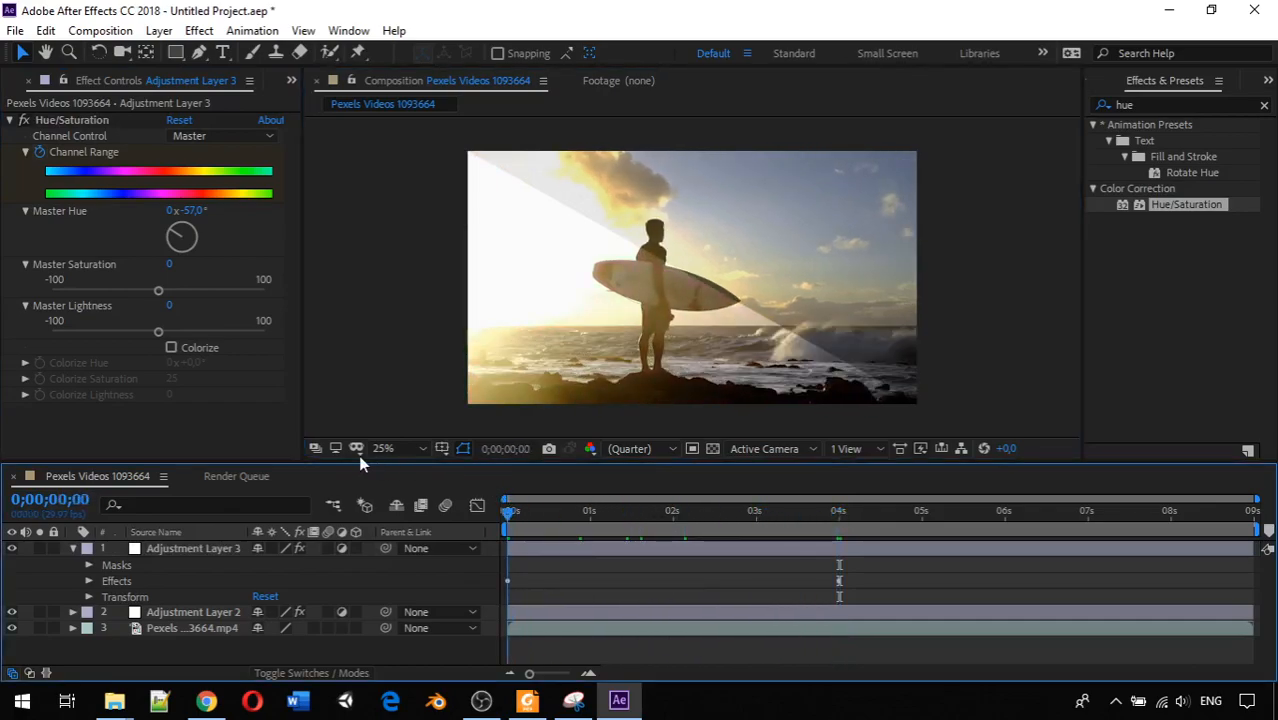
key("space")
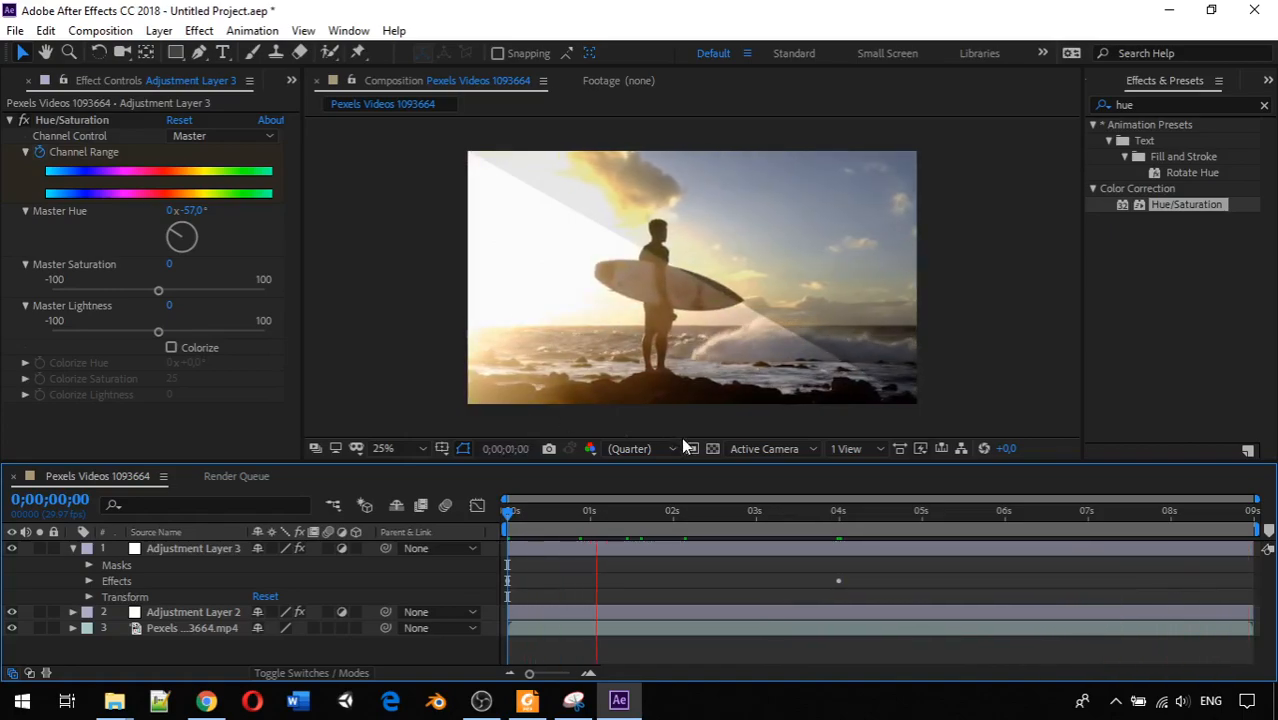
key("space")
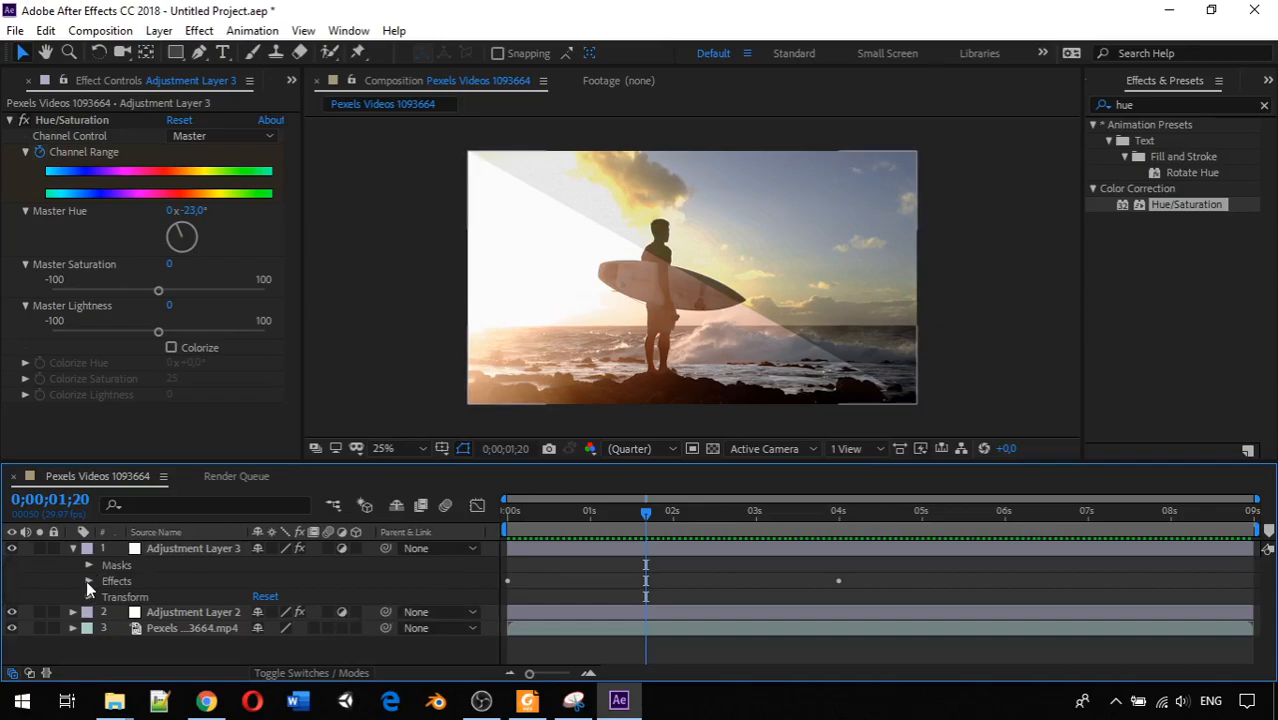
- Select Adjustment Layer 3 and expand its Masks group to reveal Mask 1
left_click(73, 548)
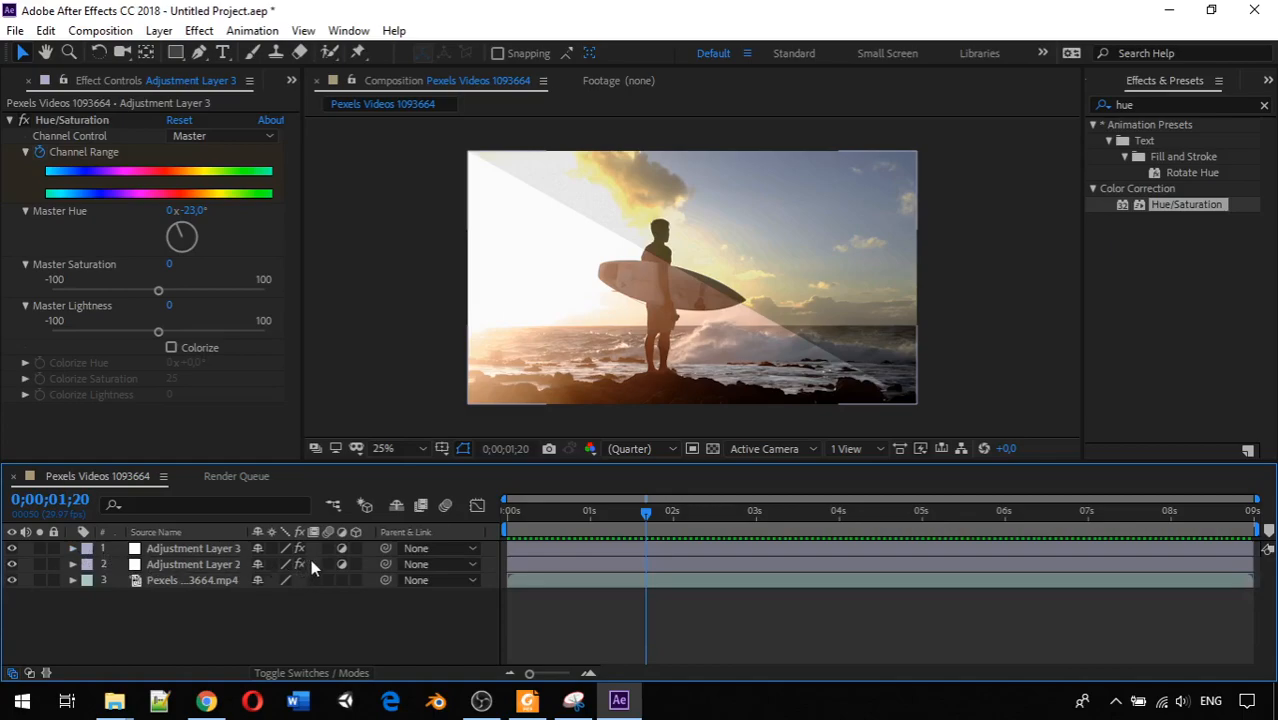
left_click(73, 548)
left_click(174, 548)
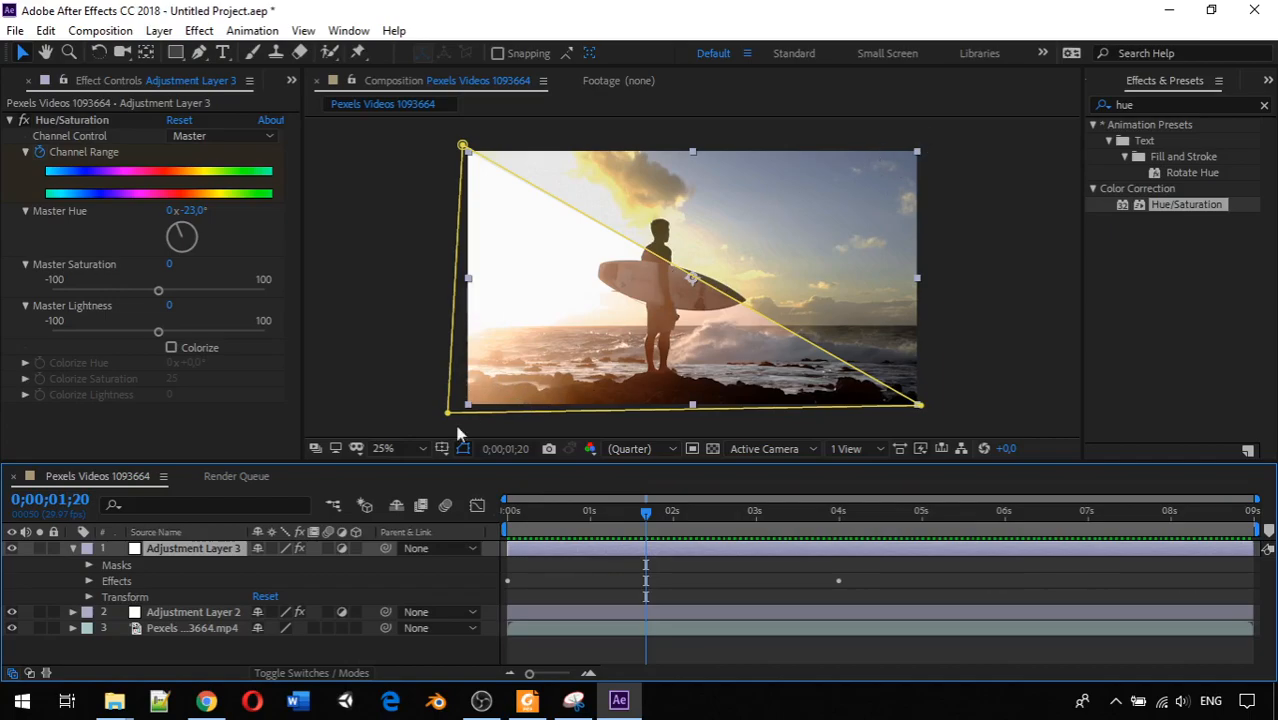
left_click(105, 566)
left_click(89, 566)
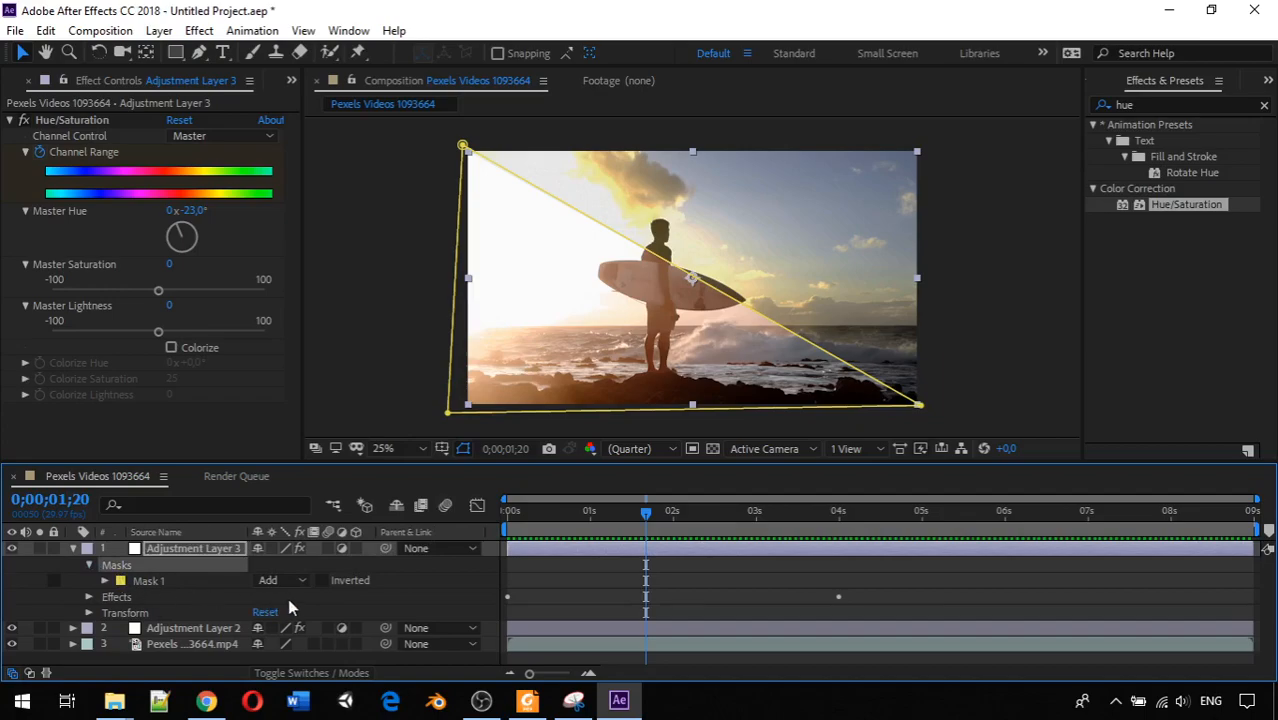
- Invert Mask 1 on Adjustment Layer 3 and preview the animated hue from 0 seconds, stopping playback at 3 seconds
left_click(321, 580)
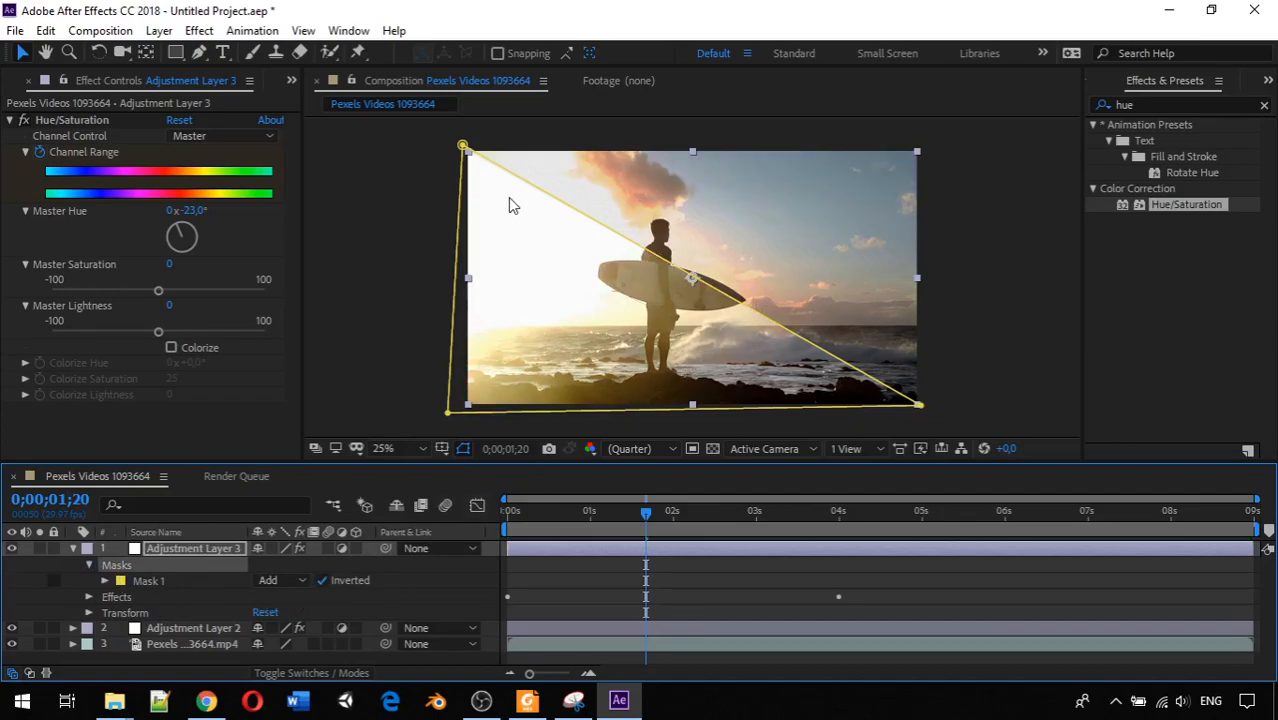
left_click(376, 252)
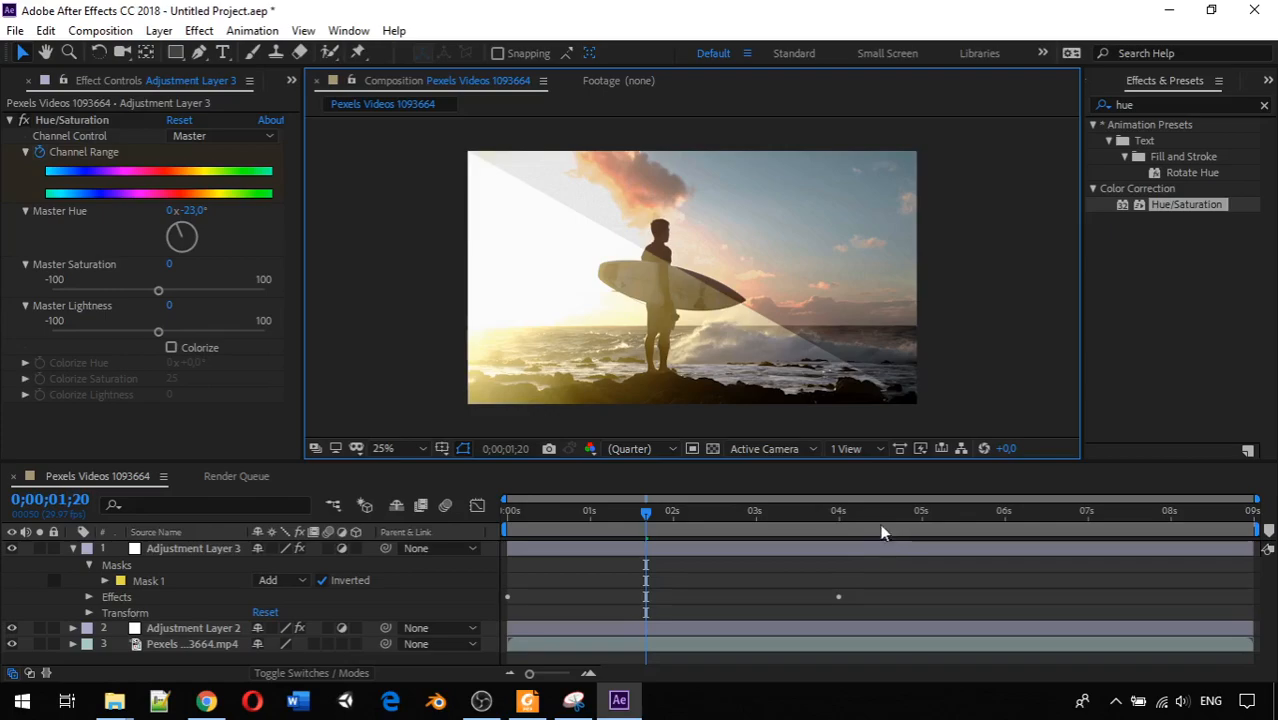
left_click_drag(645, 511, 417, 482)
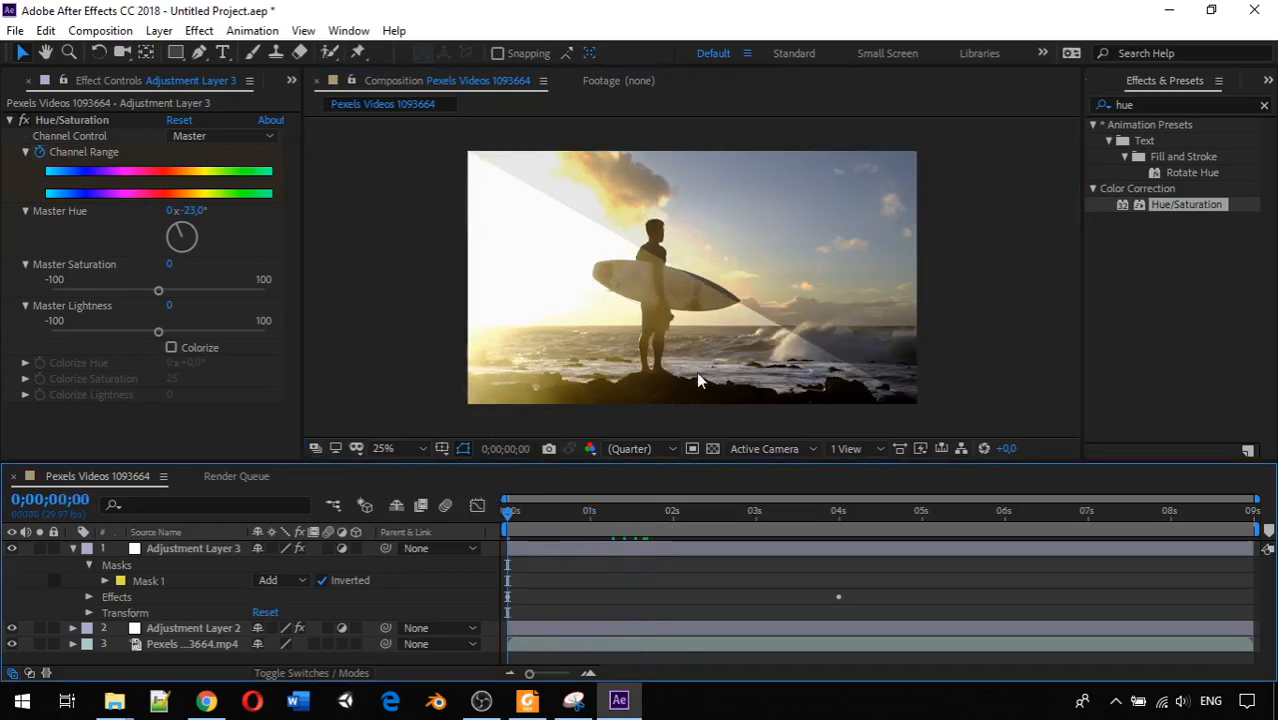
key("space")
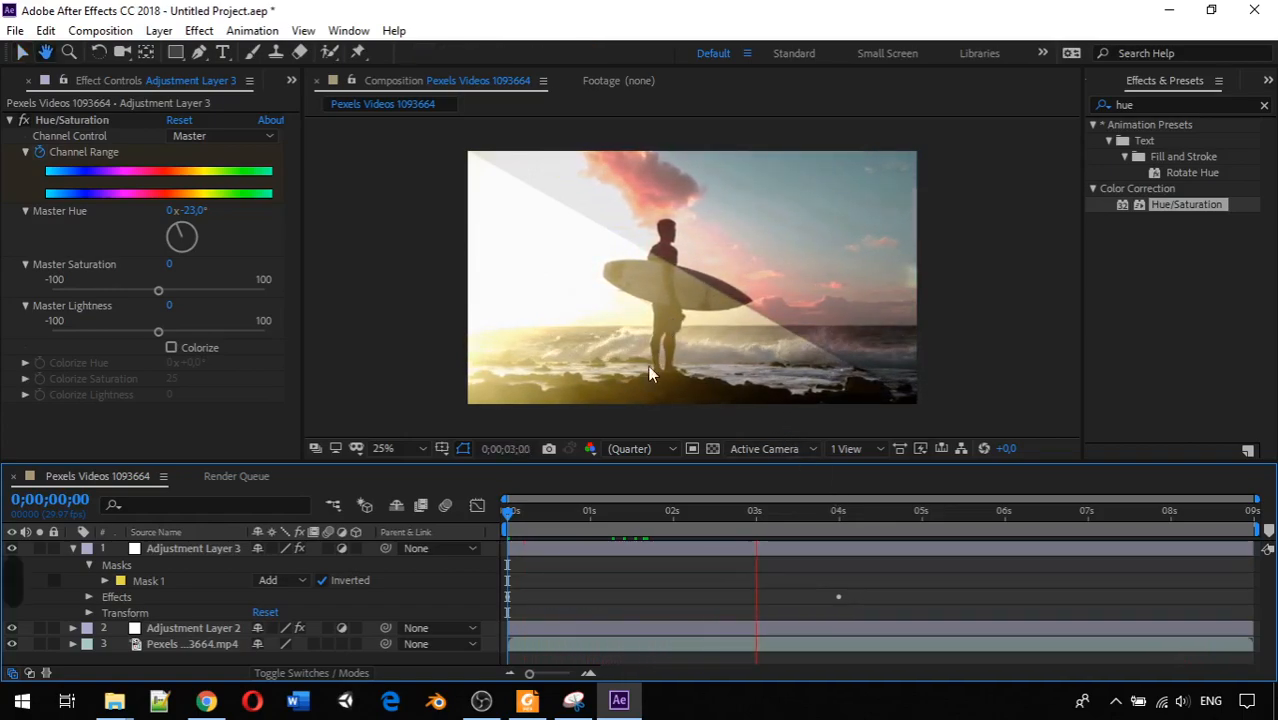
key("space")
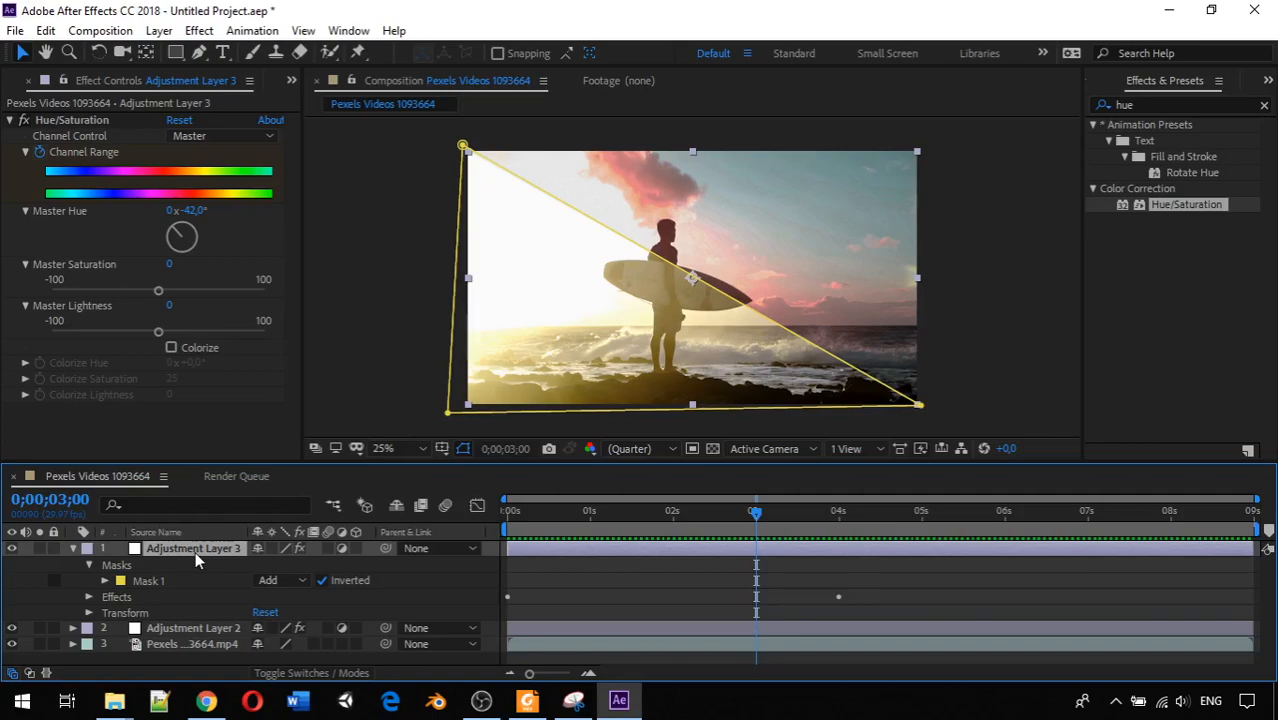
- Delete Adjustment Layer 3 and Adjustment Layer 2 so only the video layer remains in the composition
key("Delete")
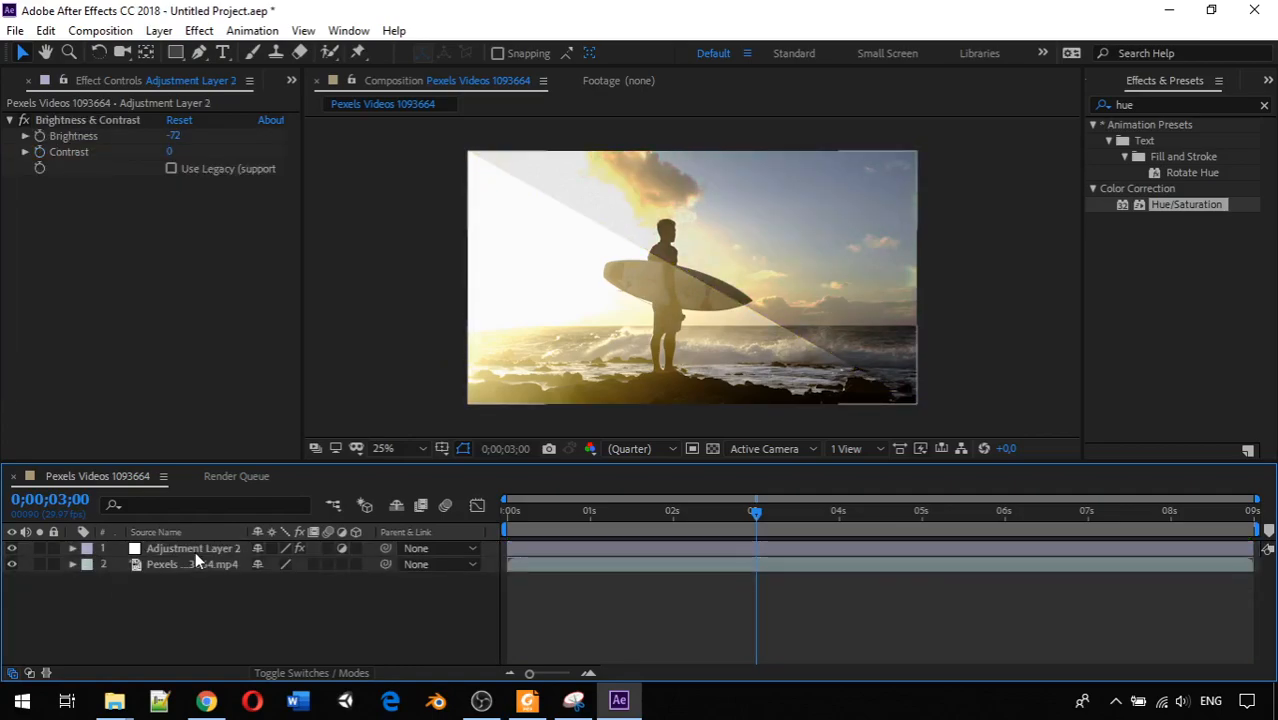
left_click(196, 552)
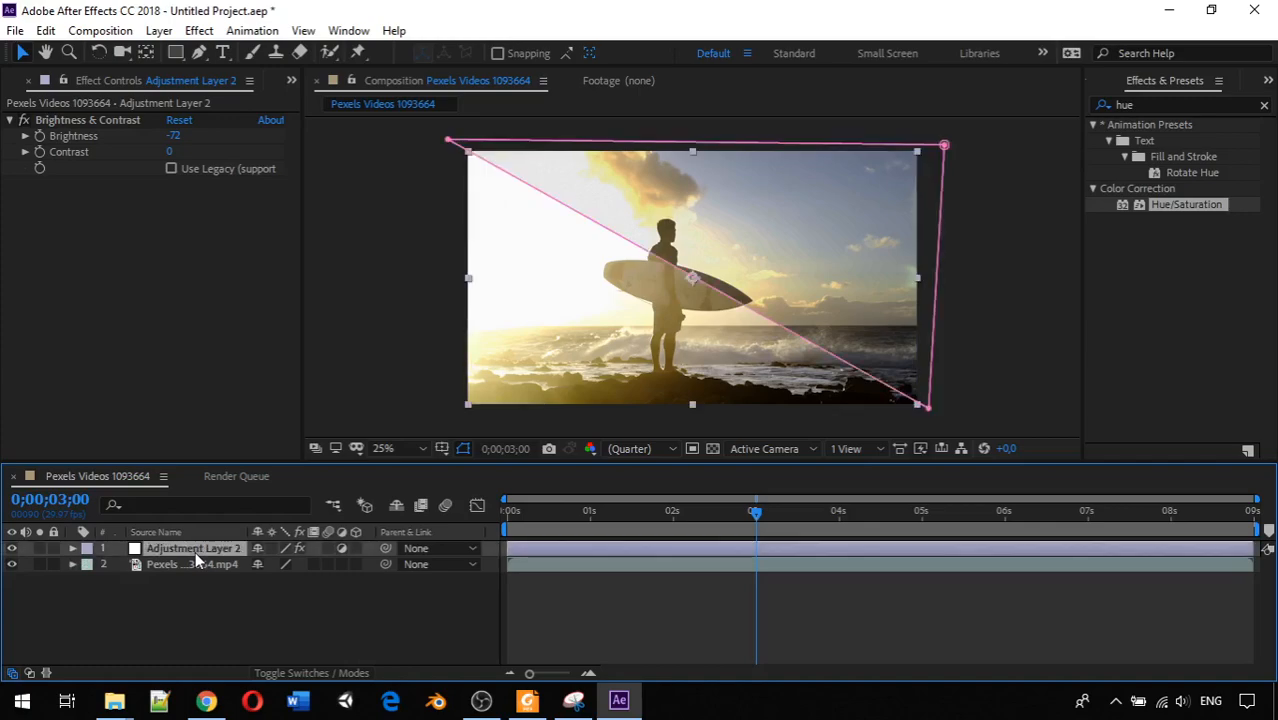
key("Delete")
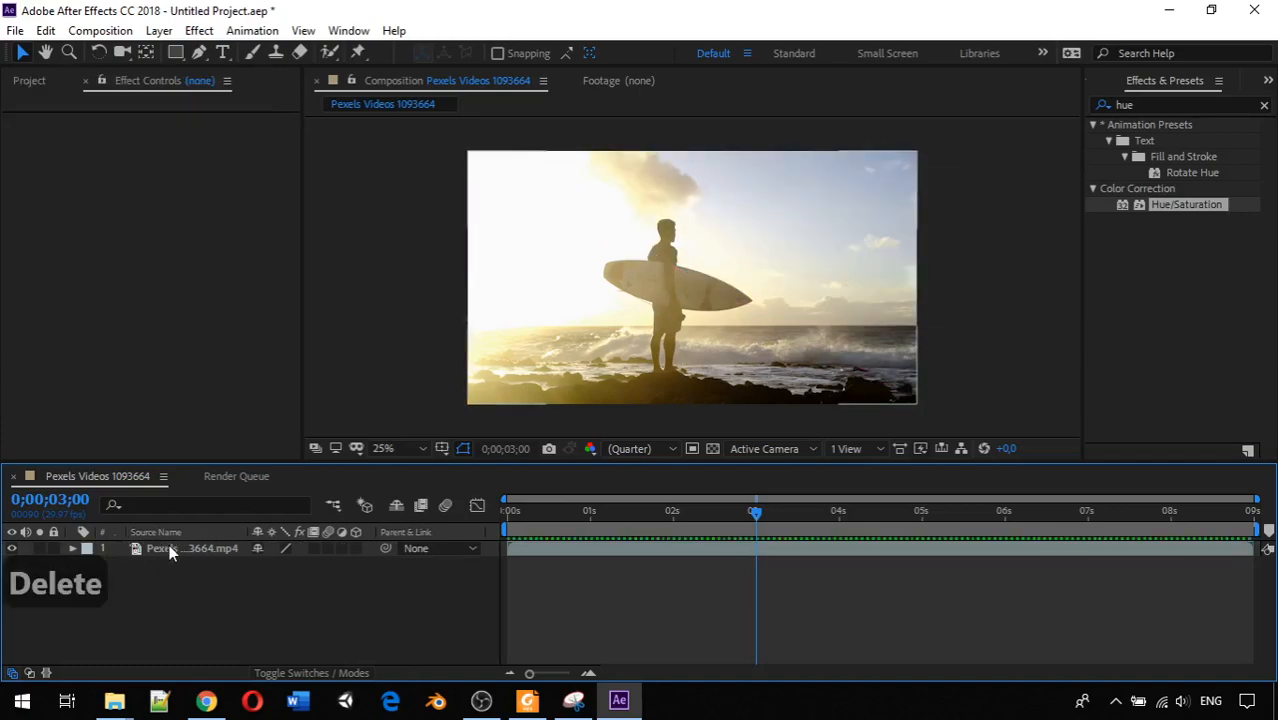
- Create a new adjustment layer above the surfer video, expand it and apply the Hue/Saturation effect to it
right_click(145, 594)
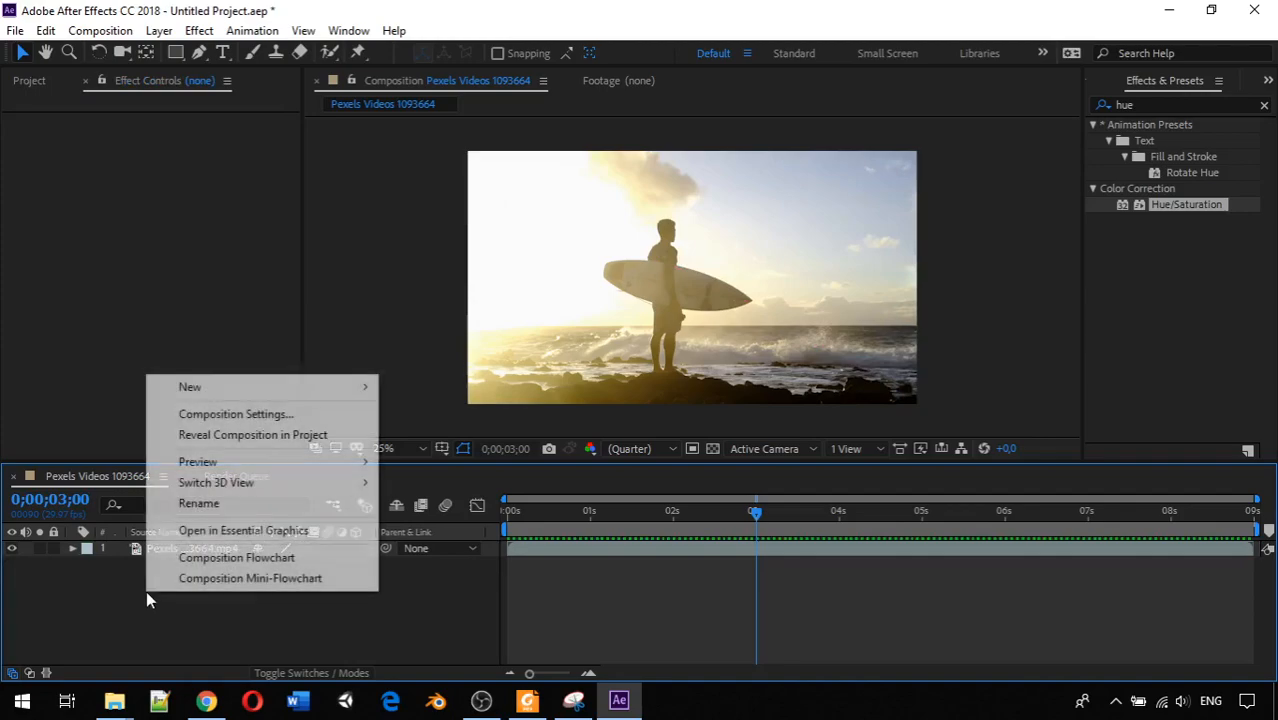
mouse_move(255, 389)
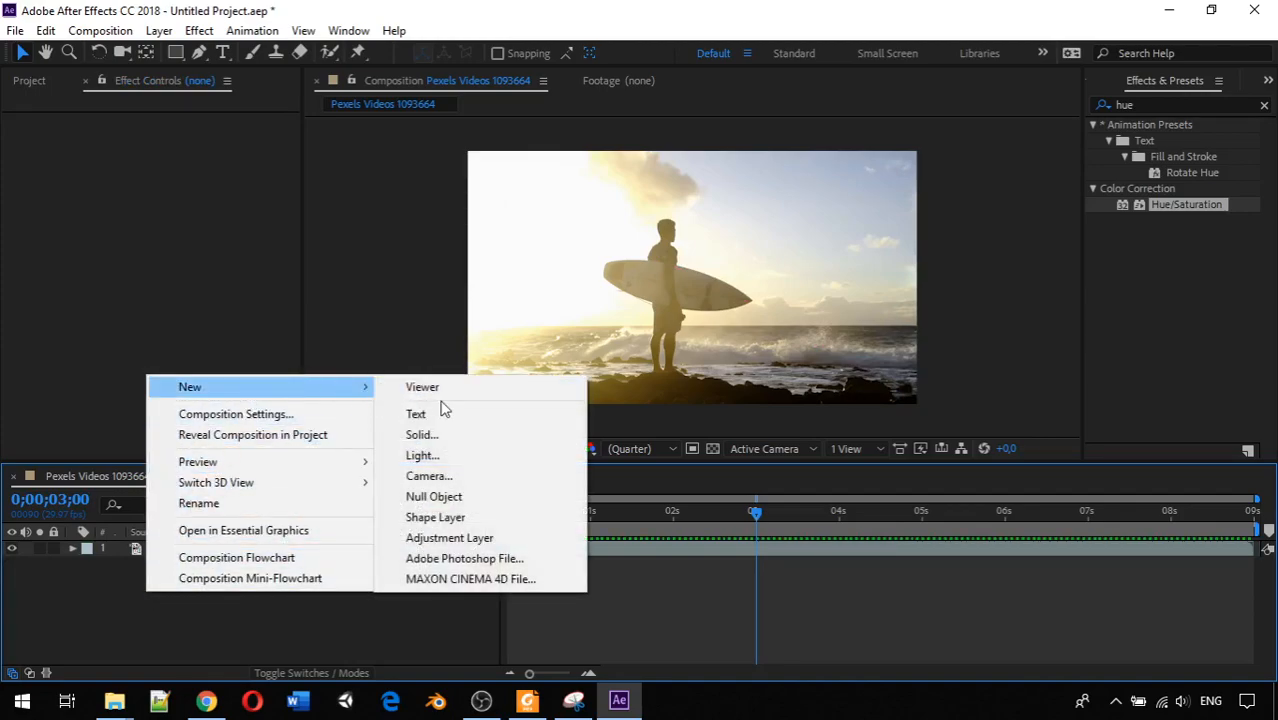
left_click(504, 537)
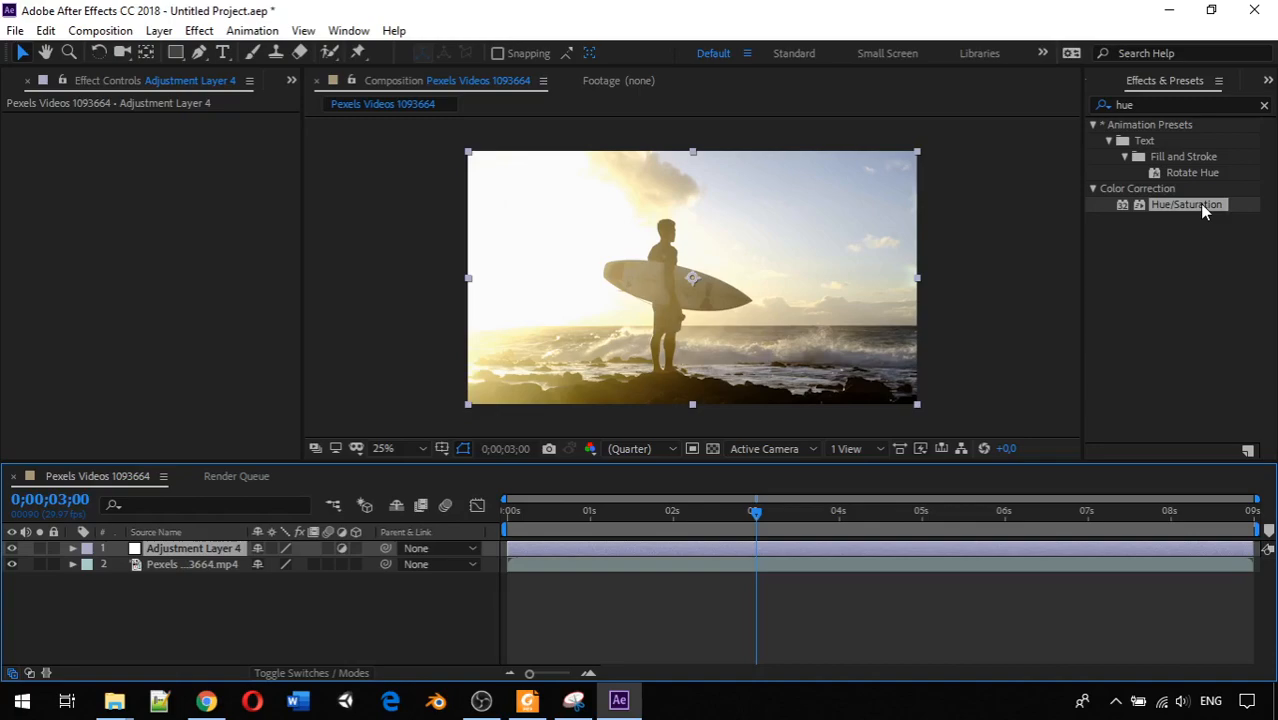
left_click(73, 549)
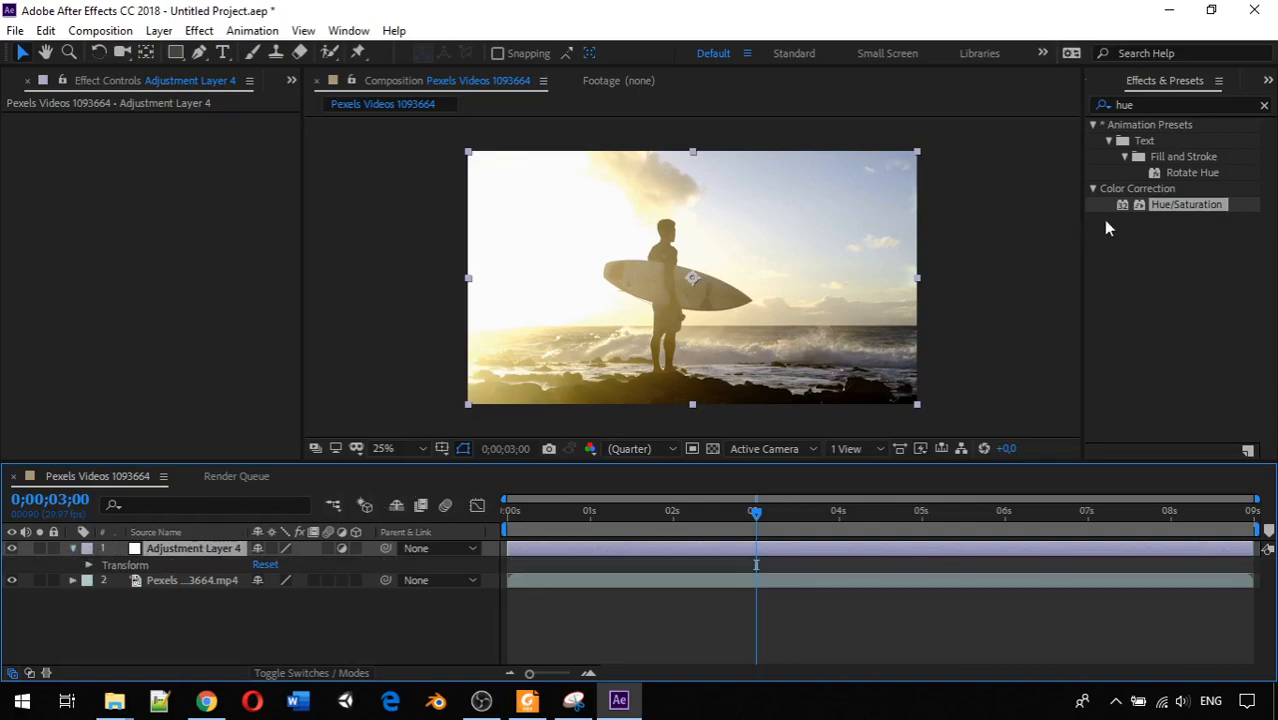
left_click_drag(1180, 202, 175, 543)
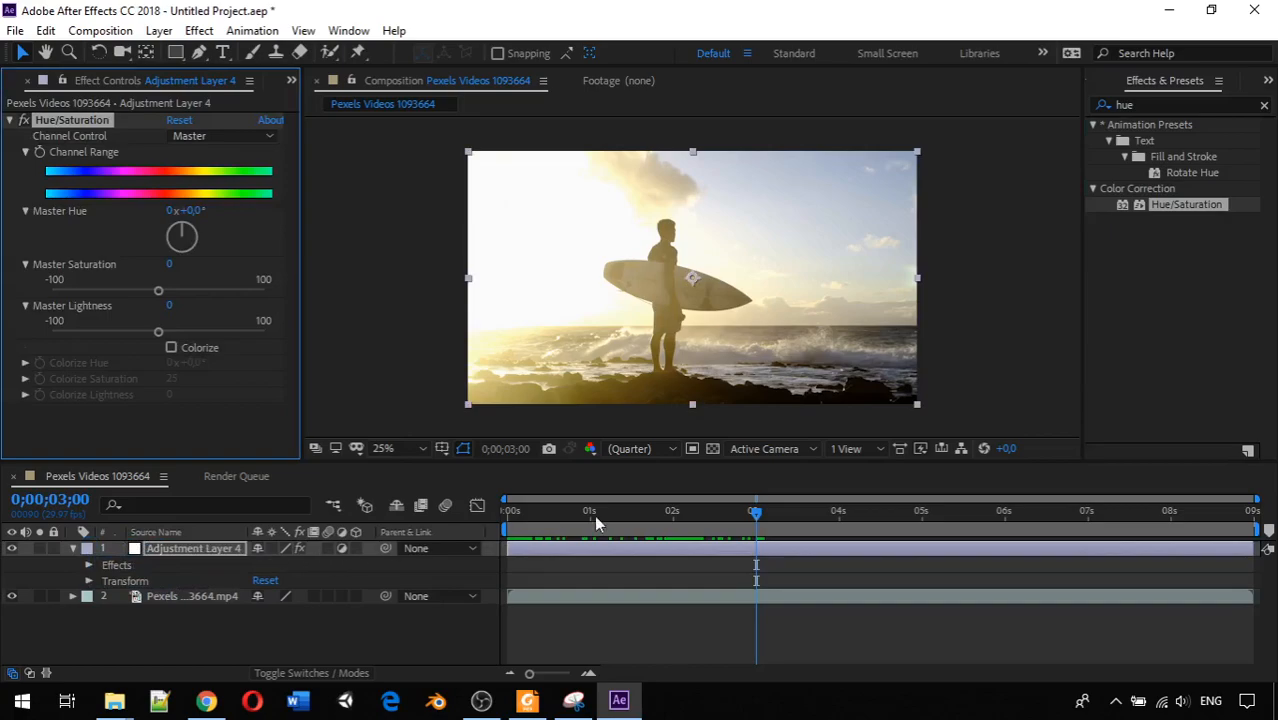
- Enable Channel Range keyframing for Hue/Saturation at 0 seconds and set Master Hue to -52° at 0;00;02;28
left_click_drag(756, 510, 503, 510)
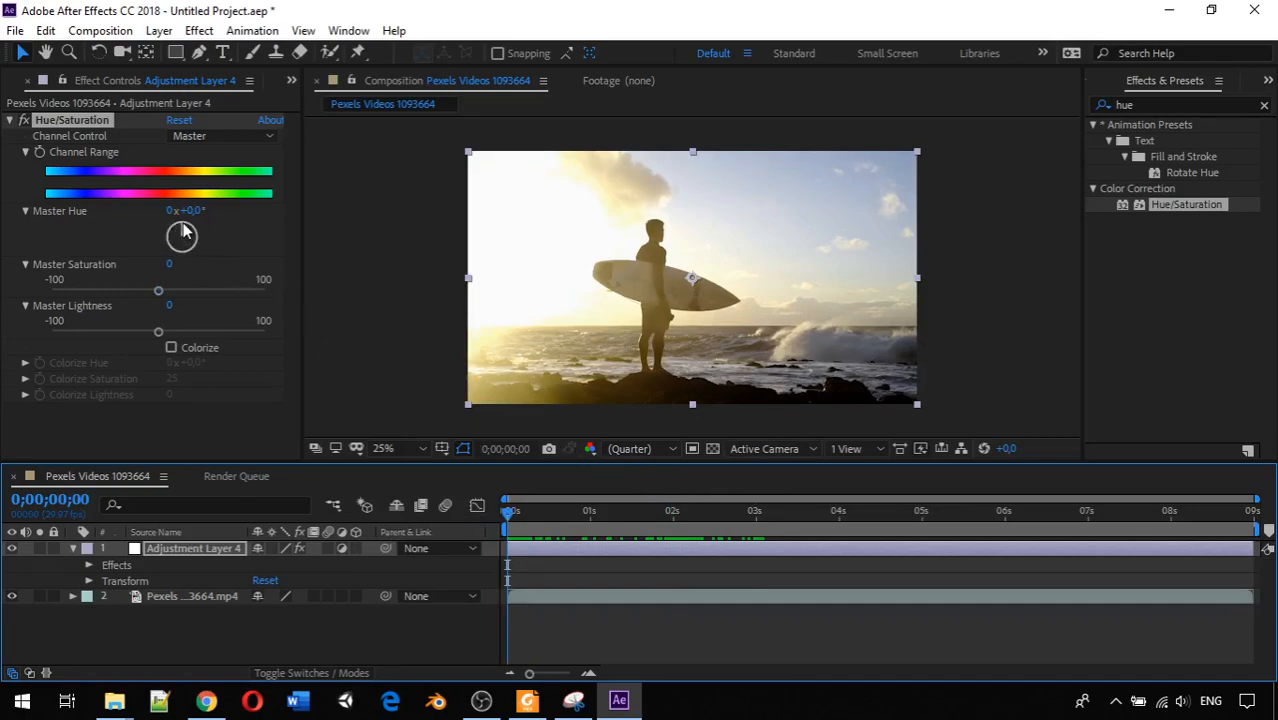
left_click(40, 153)
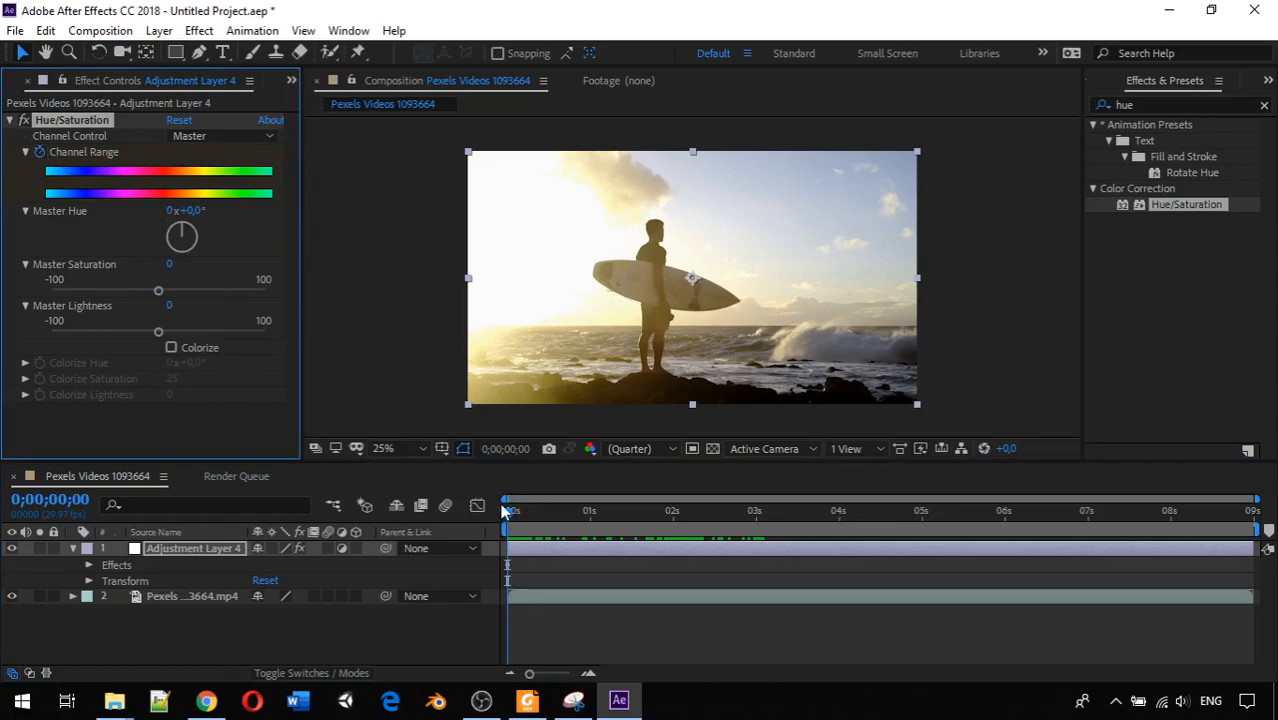
left_click_drag(506, 511, 750, 556)
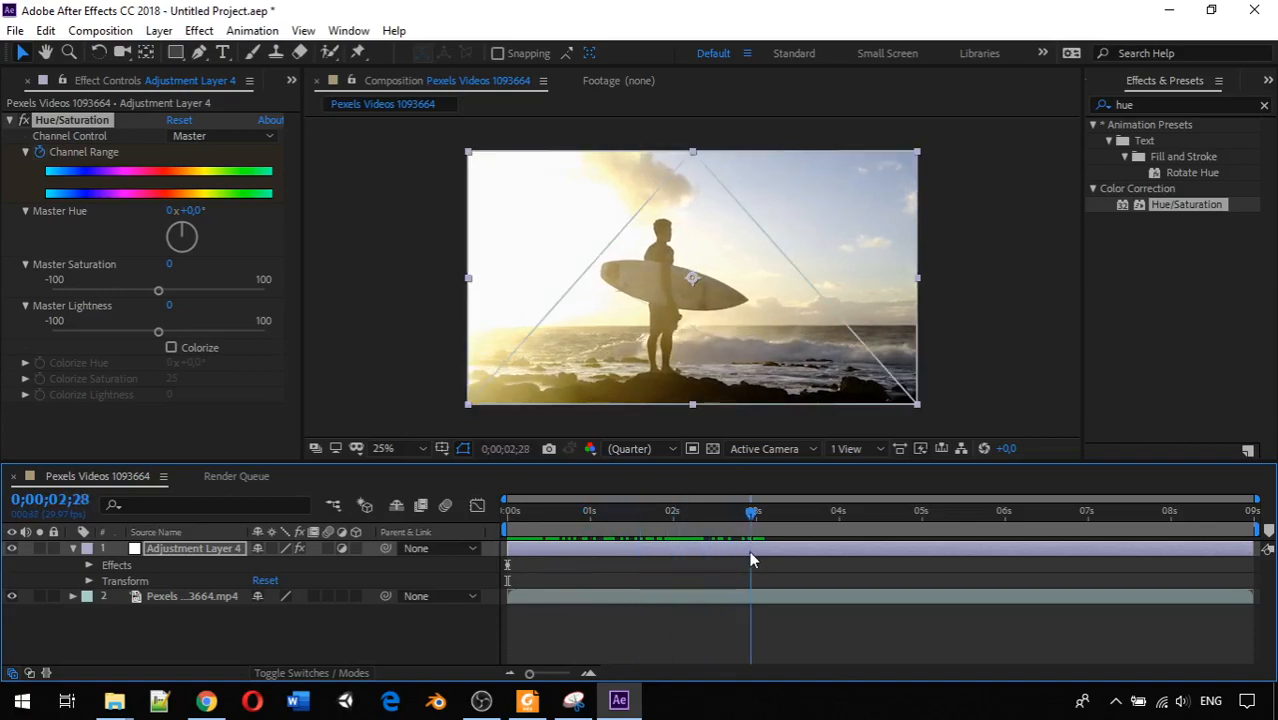
left_click(182, 235)
left_click_drag(182, 235, 172, 233)
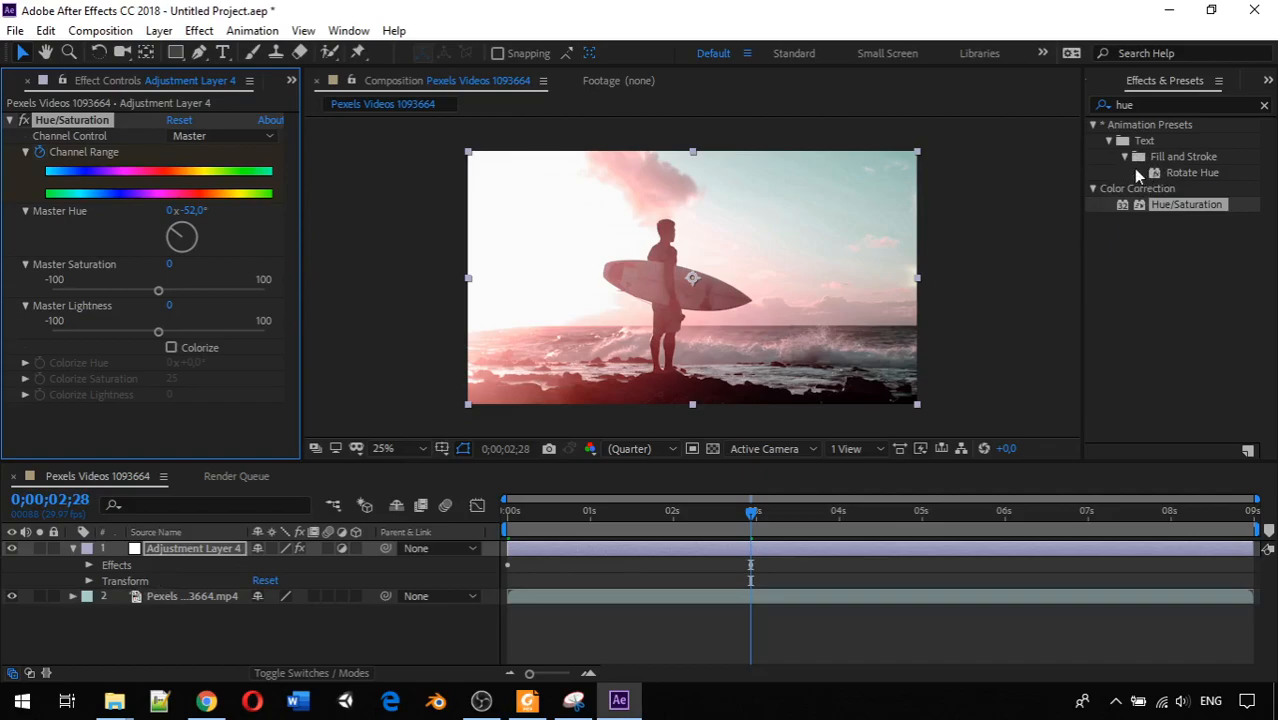
- Search the effects for "rippl" and apply the Distort effect Ripple to Adjustment Layer 4
left_click(1264, 106)
left_click(1212, 103)
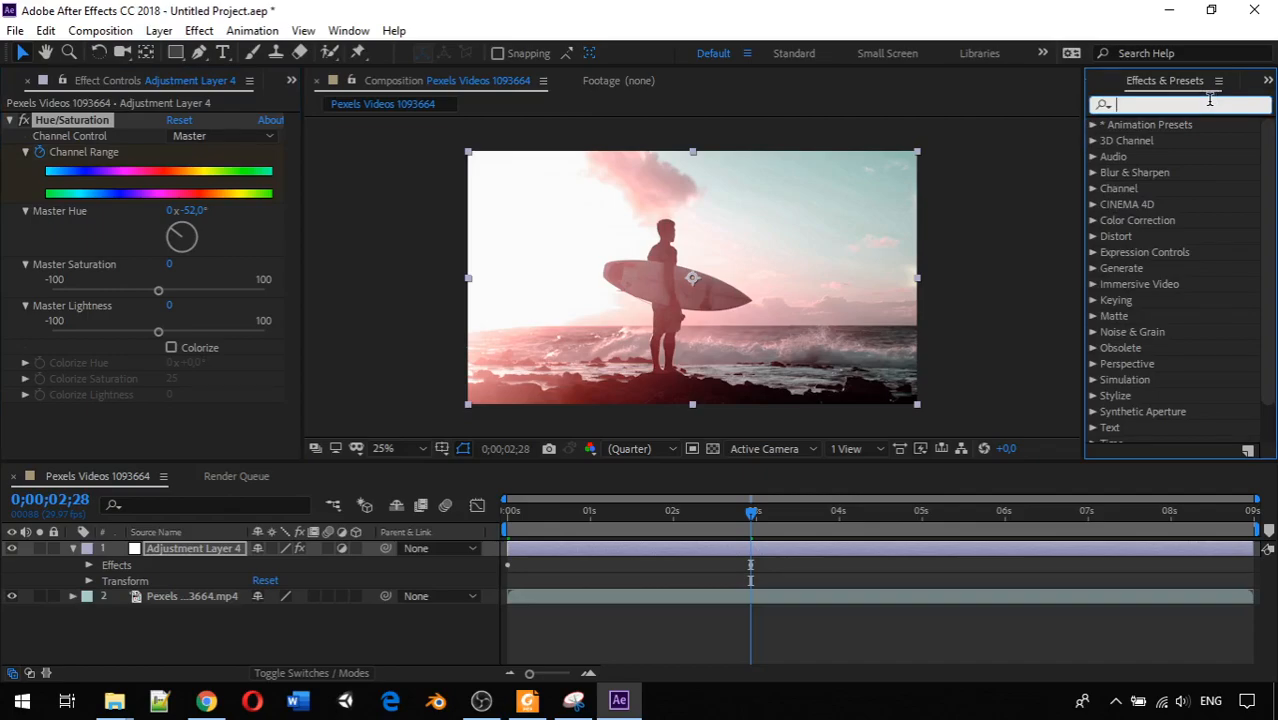
type("b")
key("BackSpace")
type("ru")
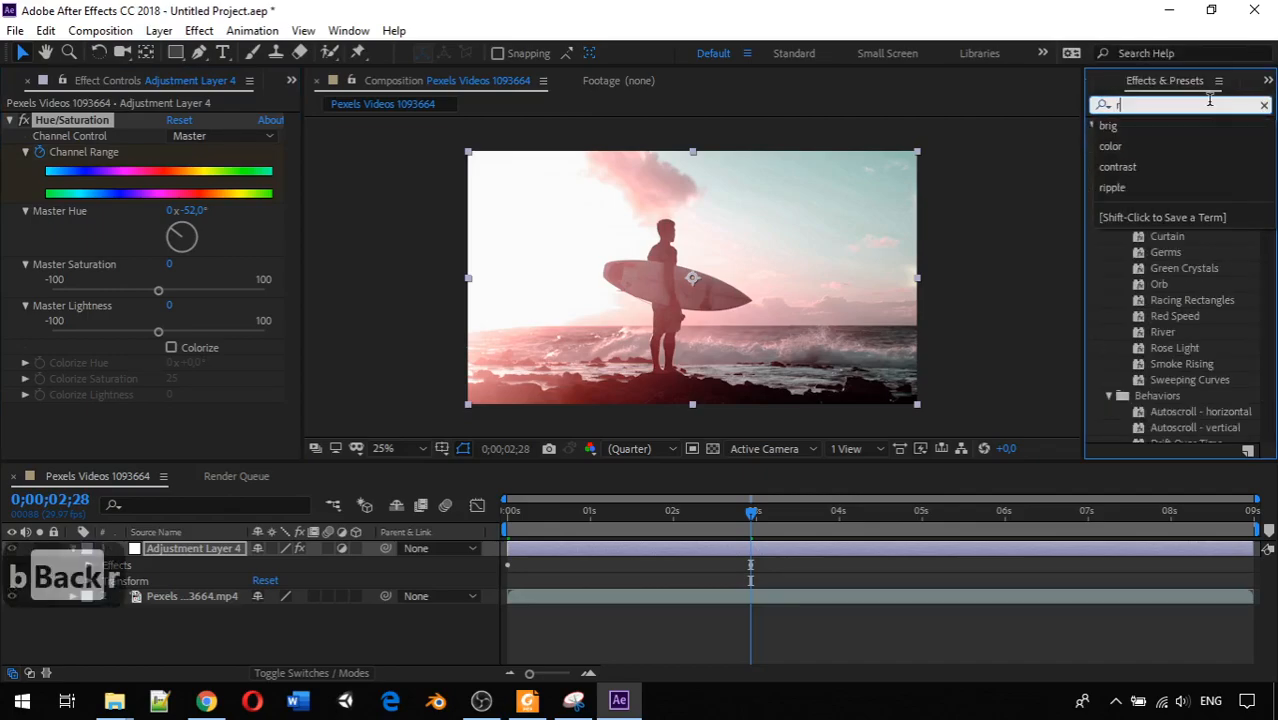
key("BackSpace")
type("ippl")
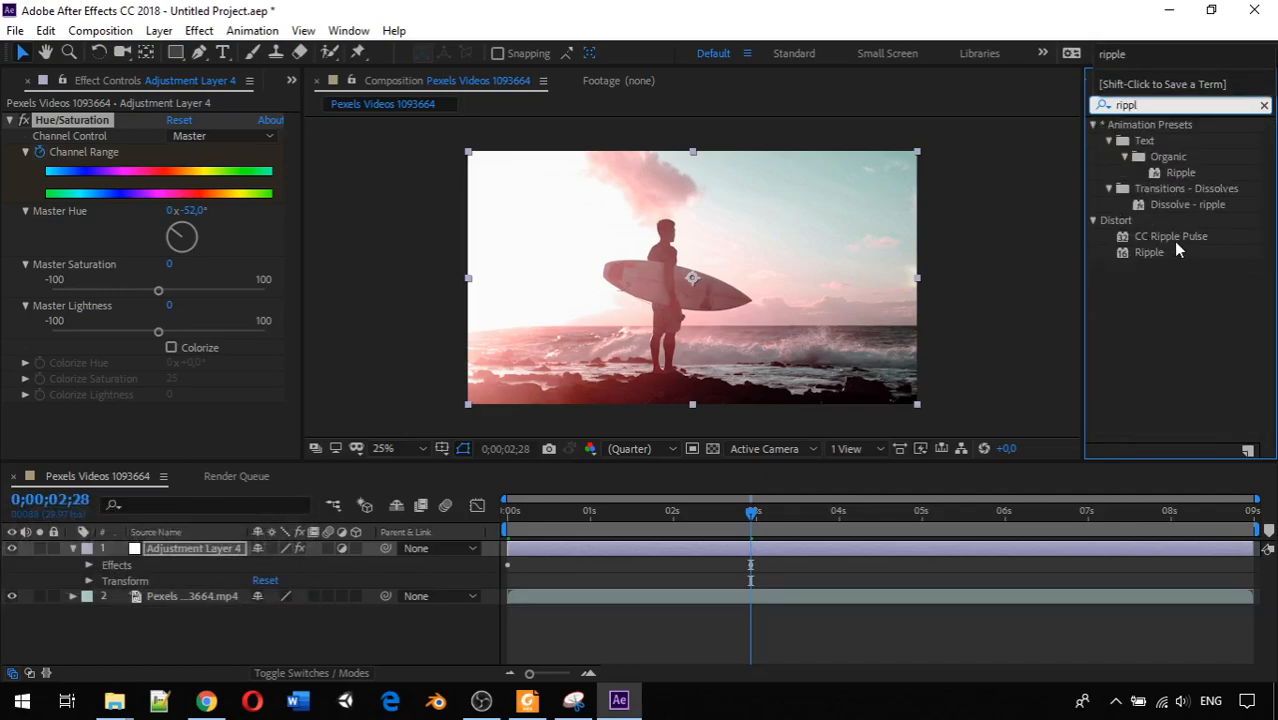
left_click_drag(1157, 258, 210, 548)
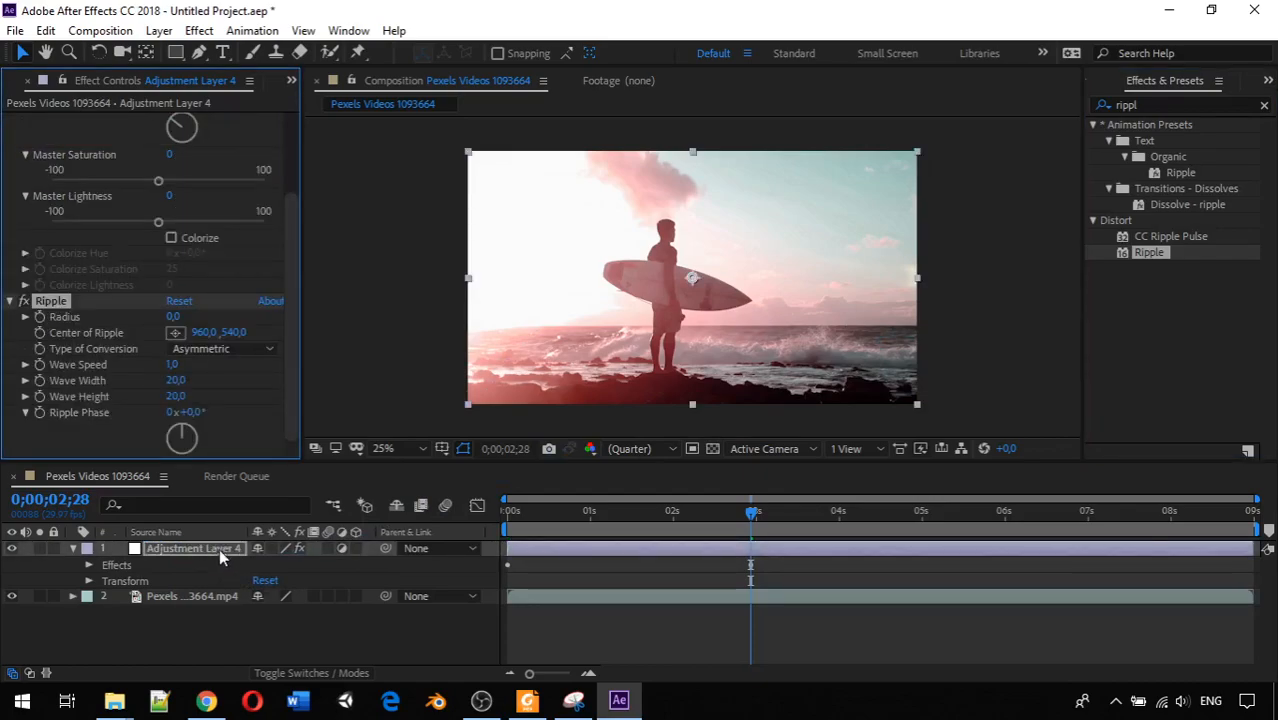
- Collapse the Hue/Saturation settings, leave Ripple's expanded, and reveal the effects of Adjustment Layer 4 in the timeline
scroll(135, 336, "up", 3)
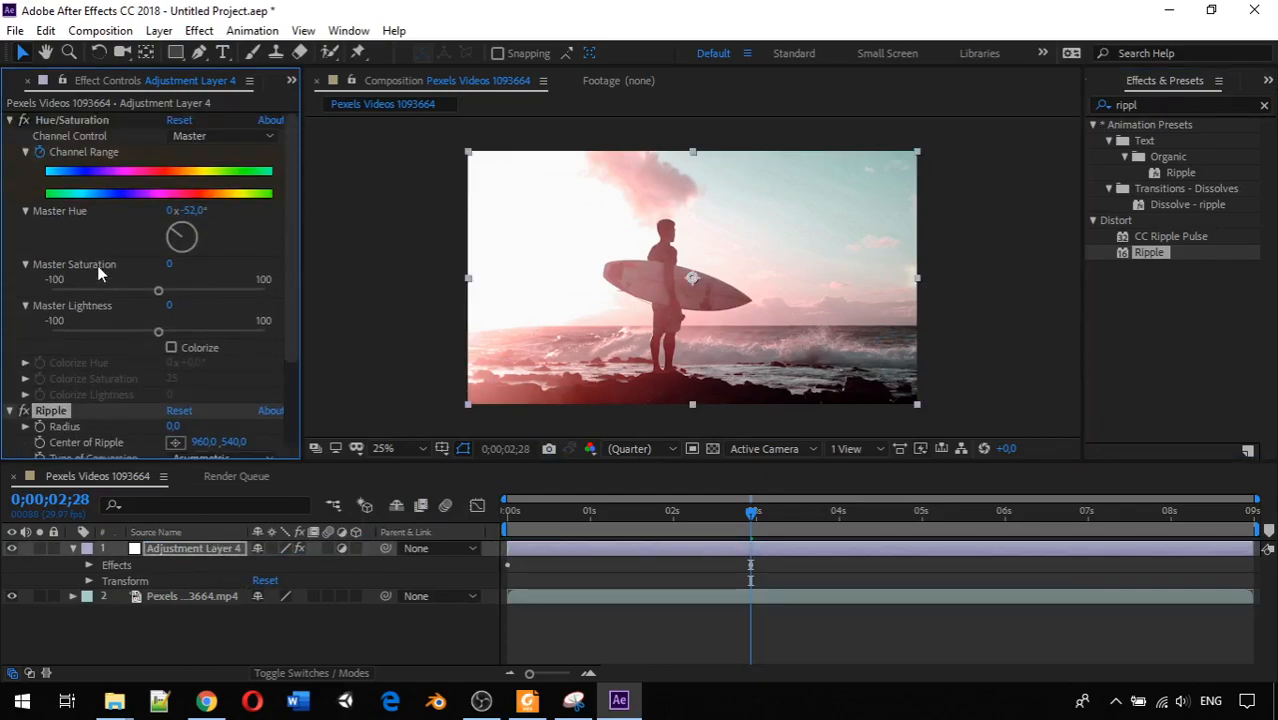
scroll(50, 268, "down", 3)
scroll(47, 272, "up", 3)
left_click(10, 120)
left_click(10, 136)
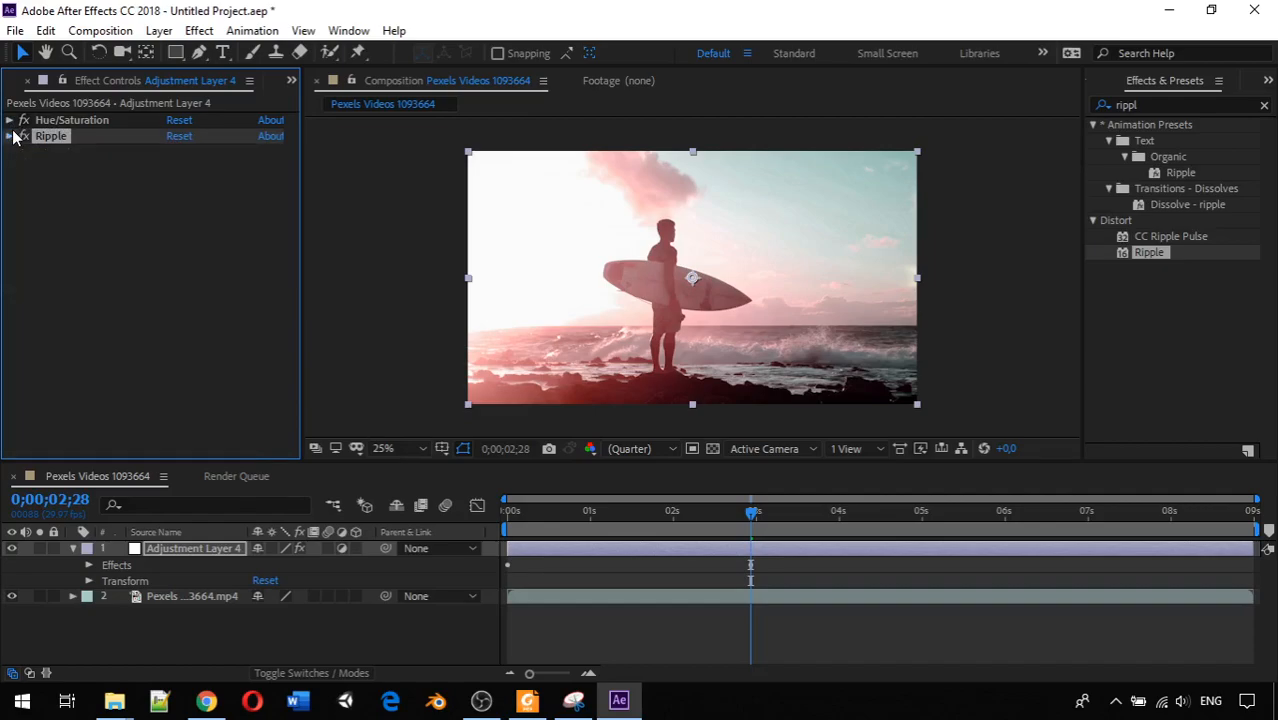
left_click(90, 564)
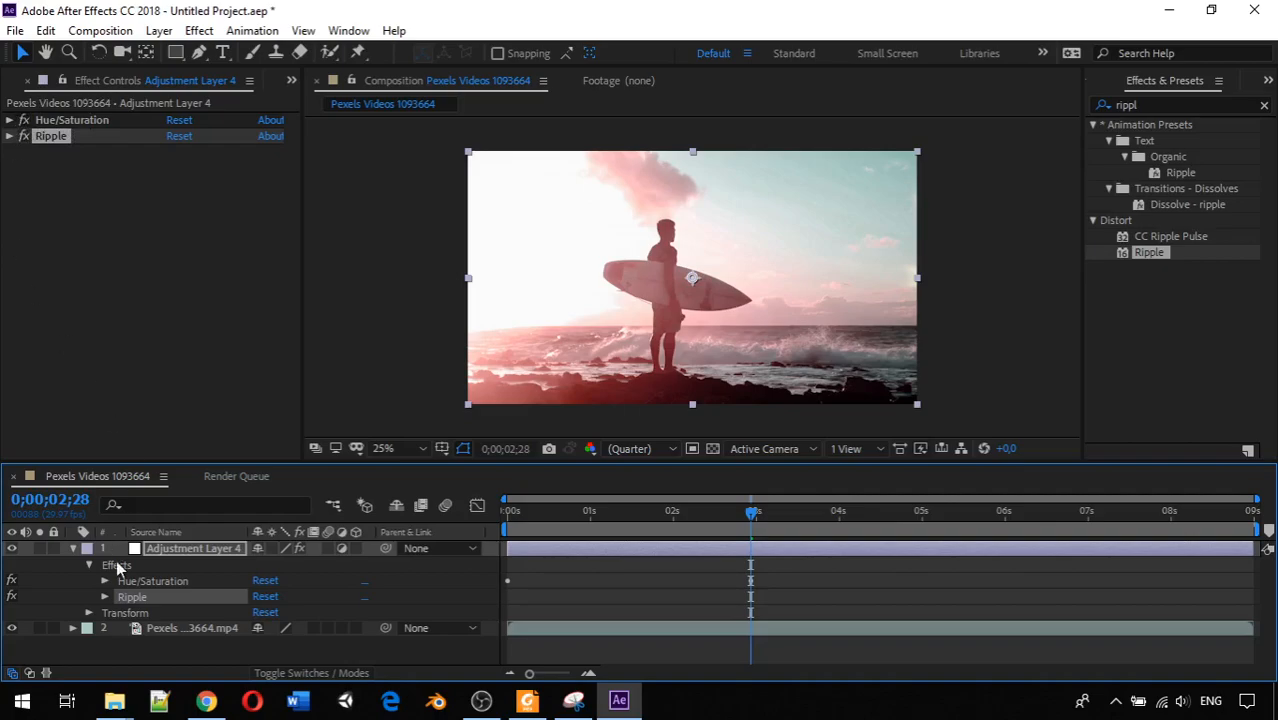
left_click(8, 137)
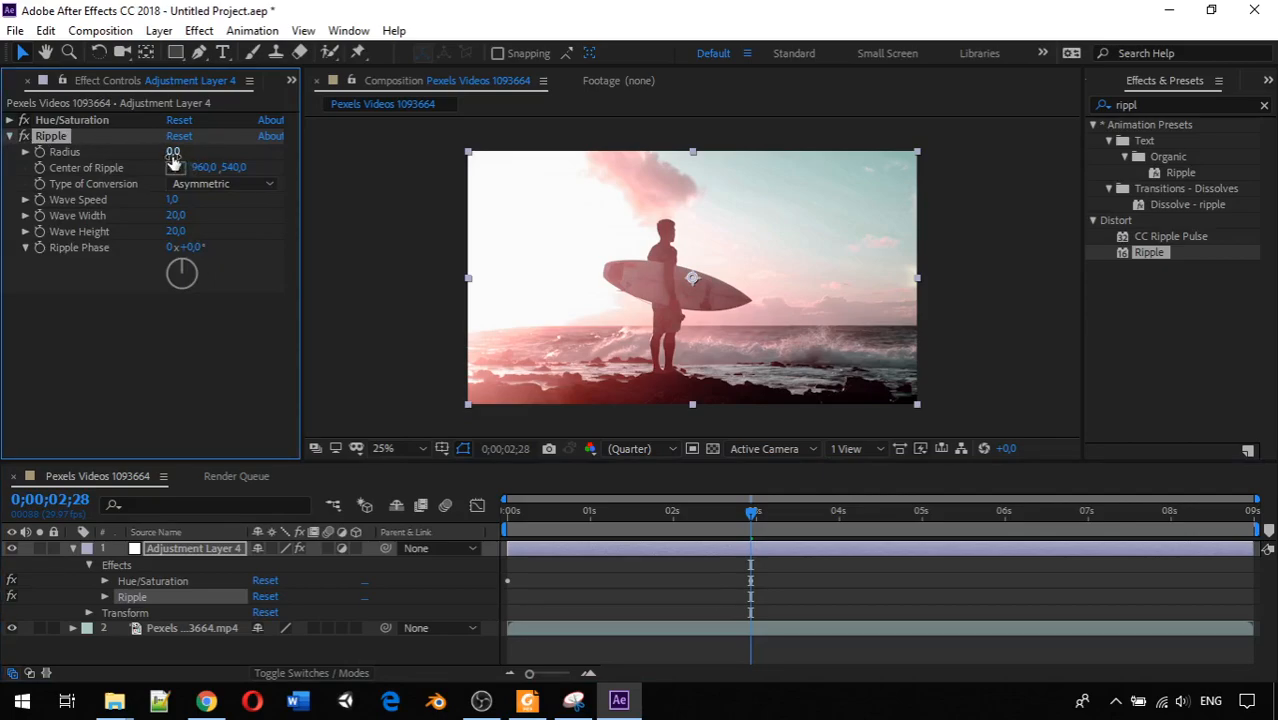
- Try Ripple Radius values of 82 and 48 and return the Radius to 0
left_click_drag(172, 156, 249, 157)
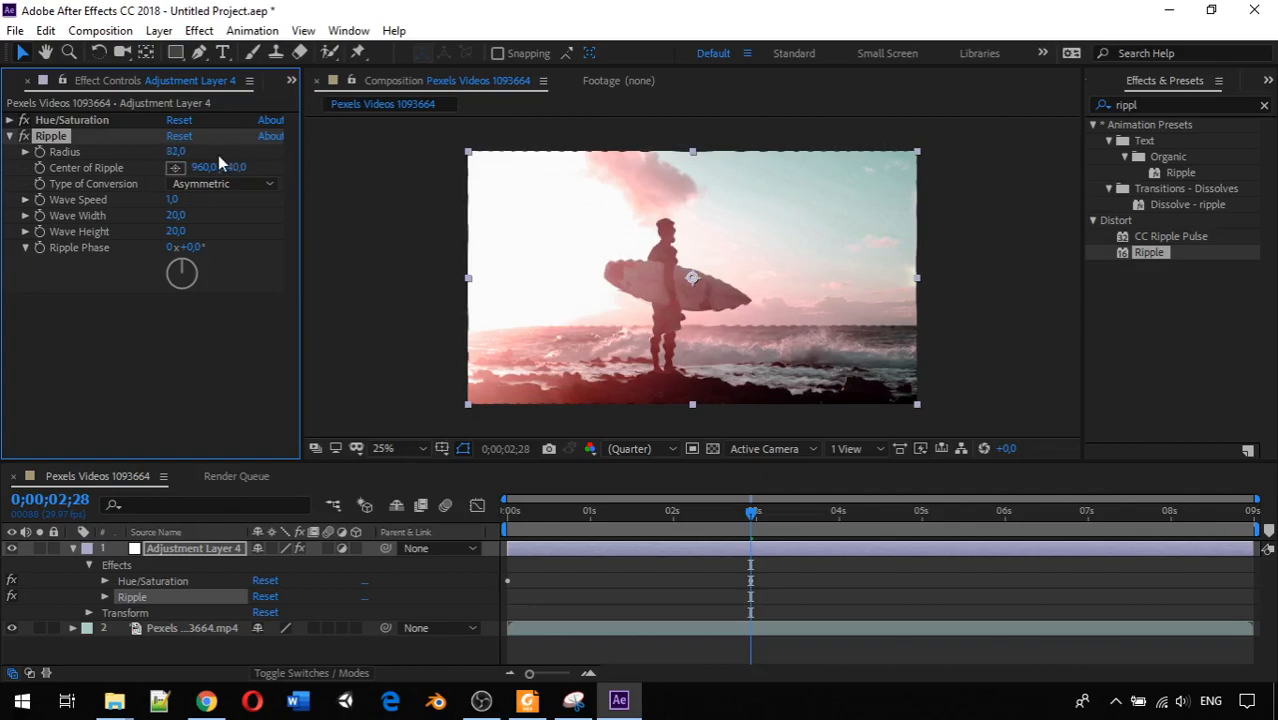
left_click_drag(184, 155, 145, 152)
left_click(179, 150)
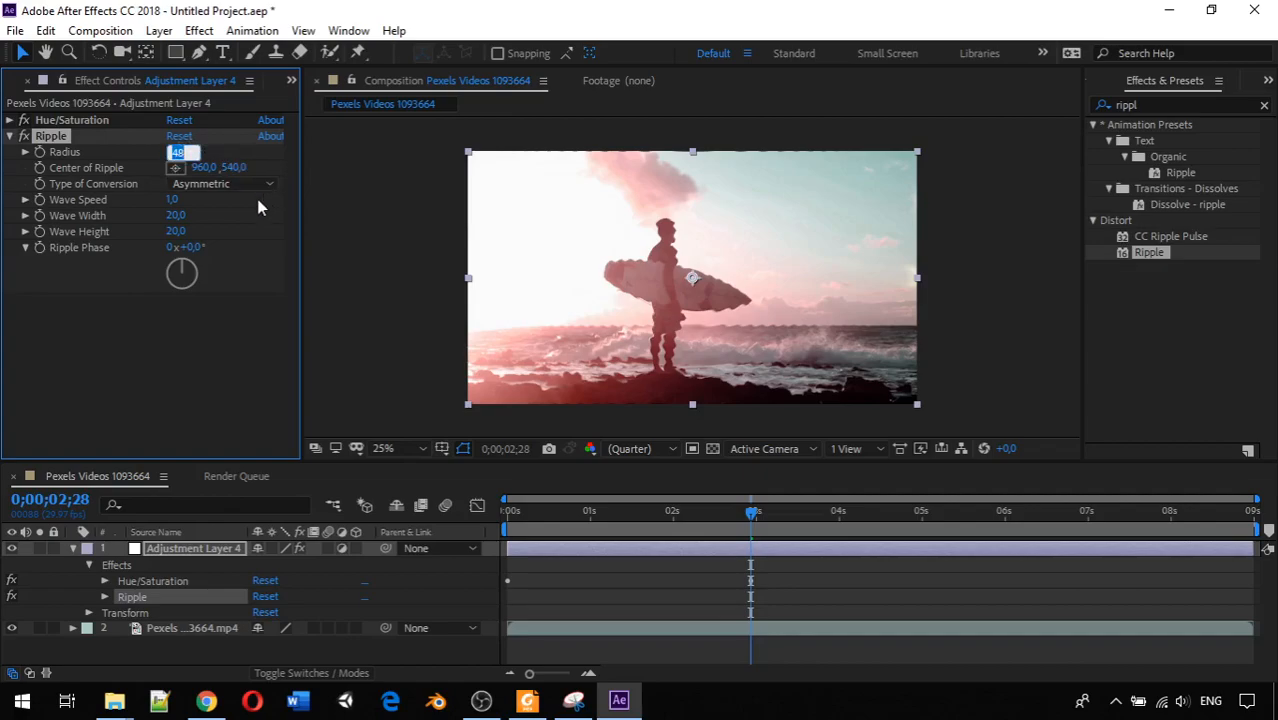
type("0")
key("Return")
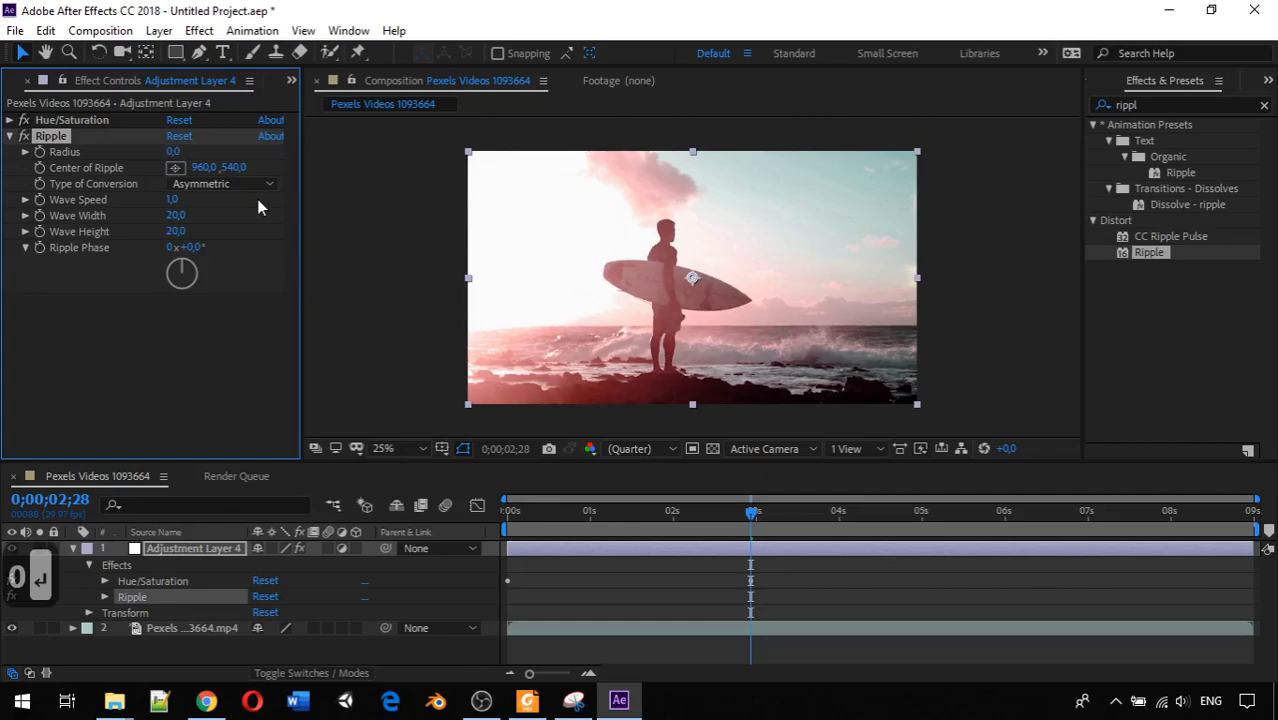
- Enable keyframing for the Ripple Radius at 0 seconds and set the Radius to 96 at 0;00;02;28
left_click(745, 514)
left_click_drag(745, 514, 488, 510)
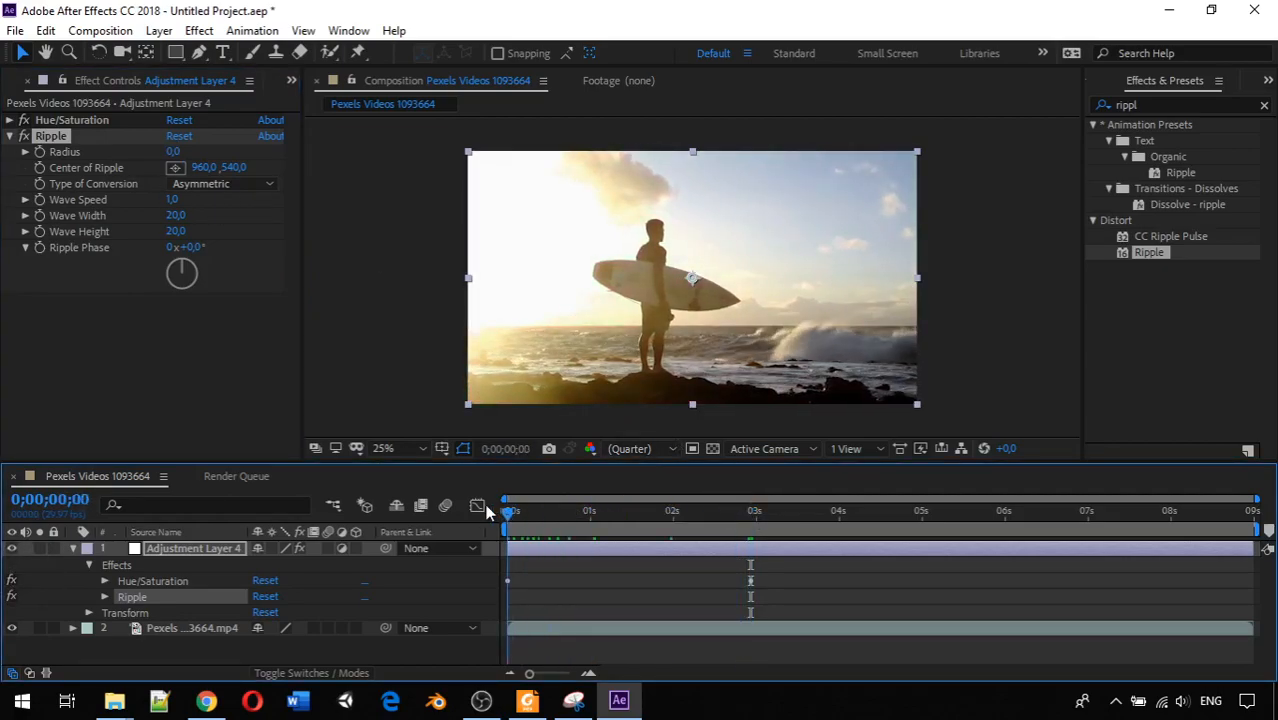
left_click(40, 152)
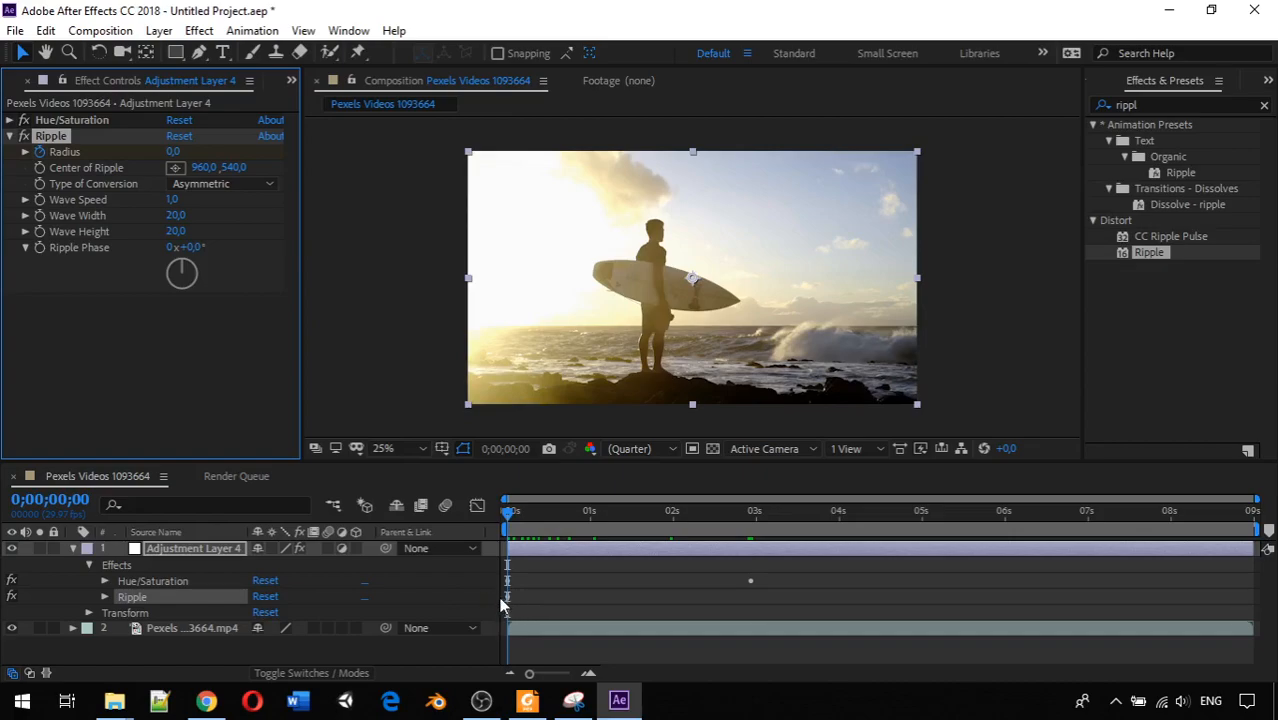
left_click_drag(513, 520, 754, 534)
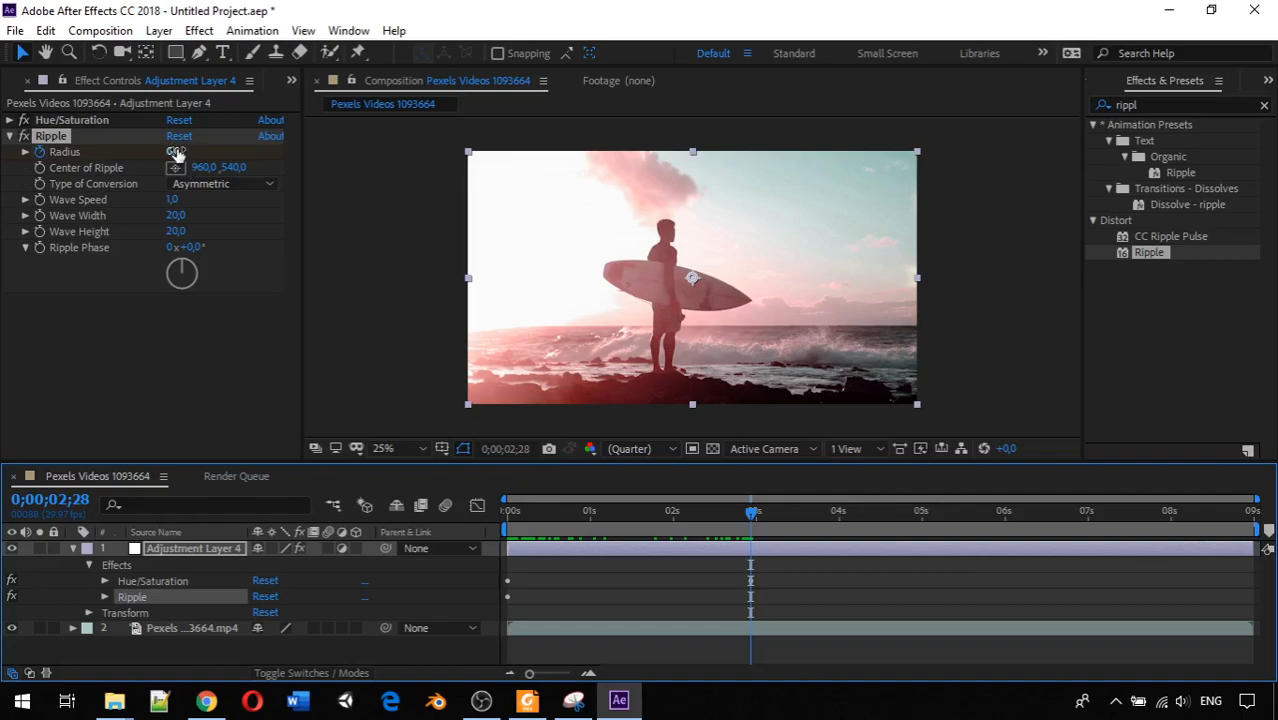
left_click_drag(175, 150, 285, 157)
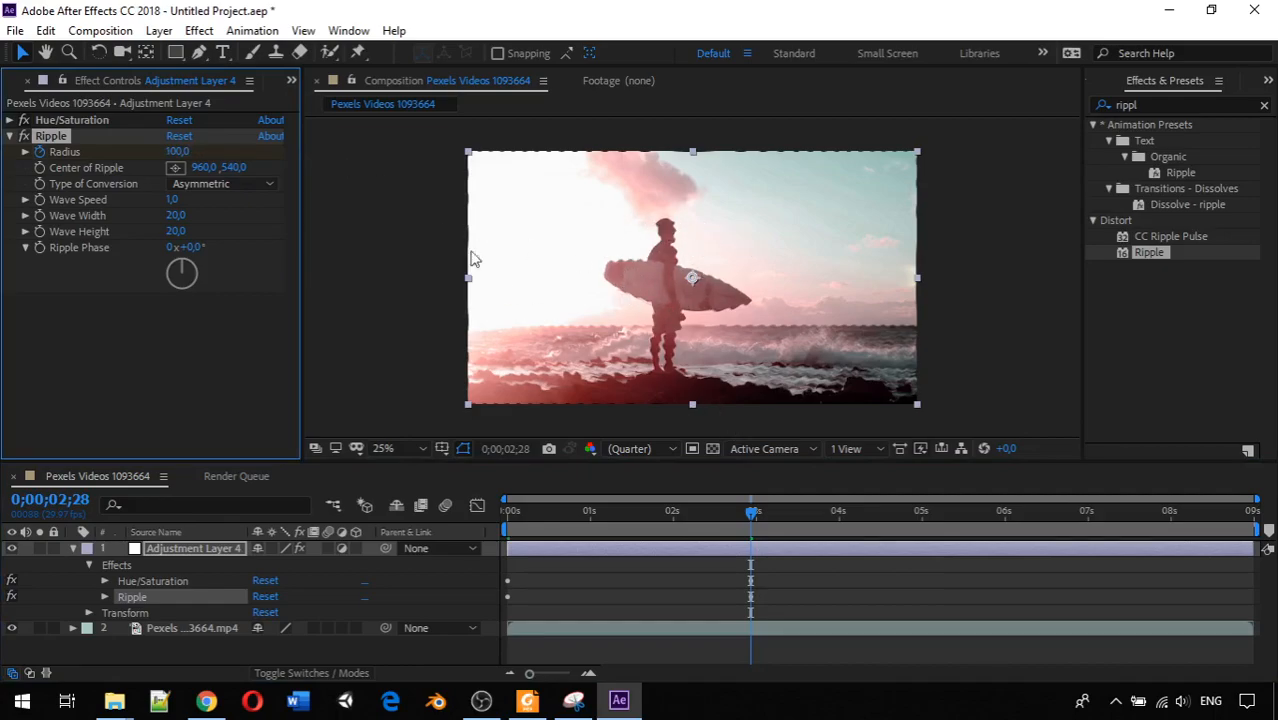
left_click_drag(180, 150, 234, 162)
- Preview the combined hue and ripple animation from 0 seconds and stop playback at 0;00;08;06
left_click_drag(751, 512, 548, 508)
key("Home")
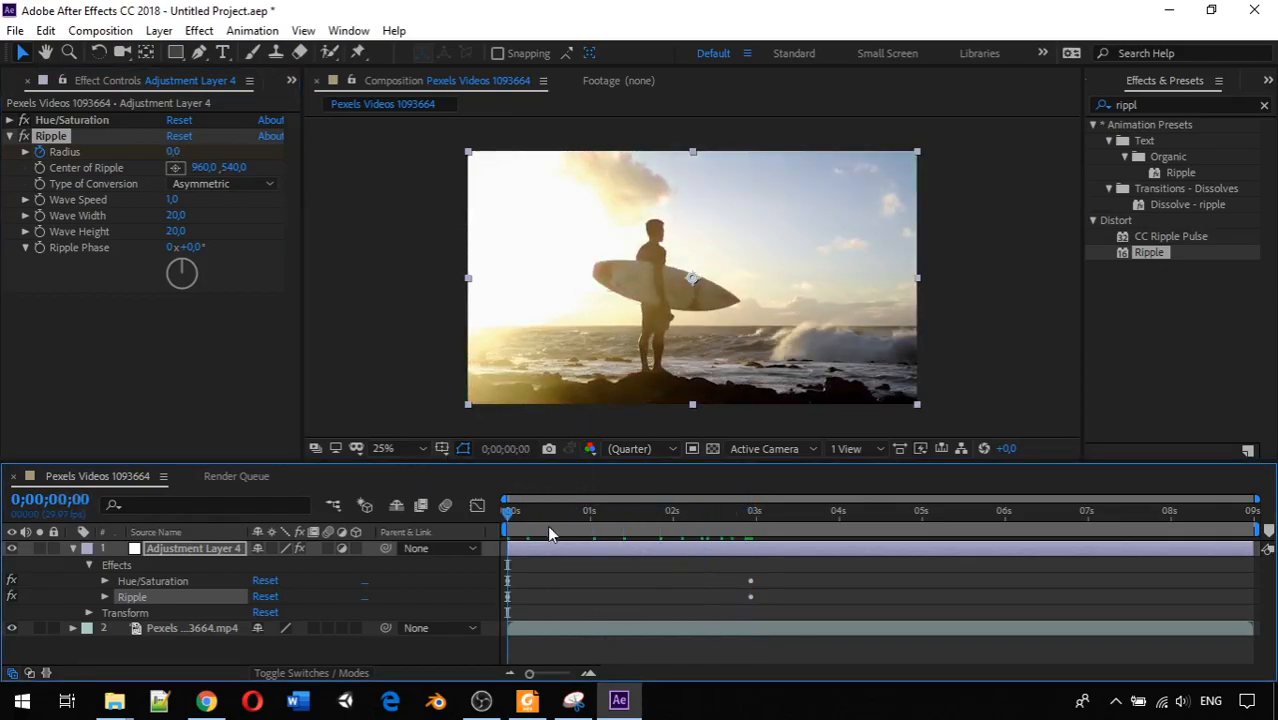
key("space")
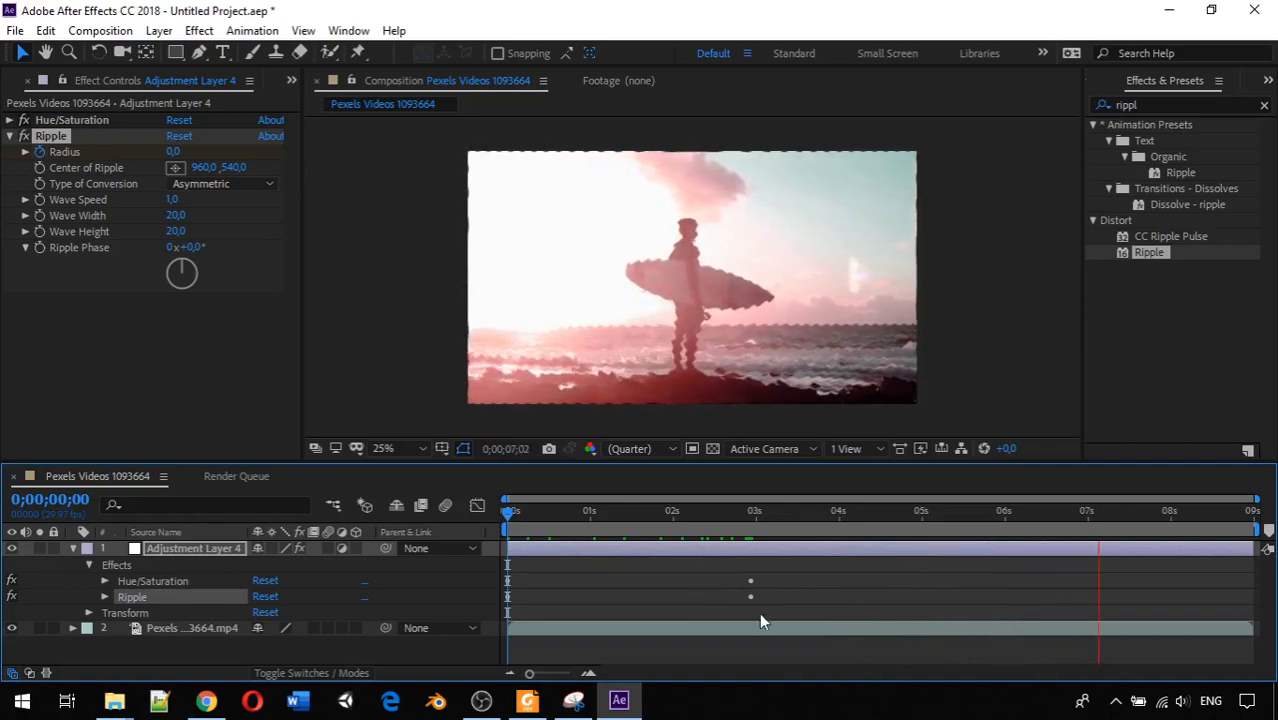
key("space")
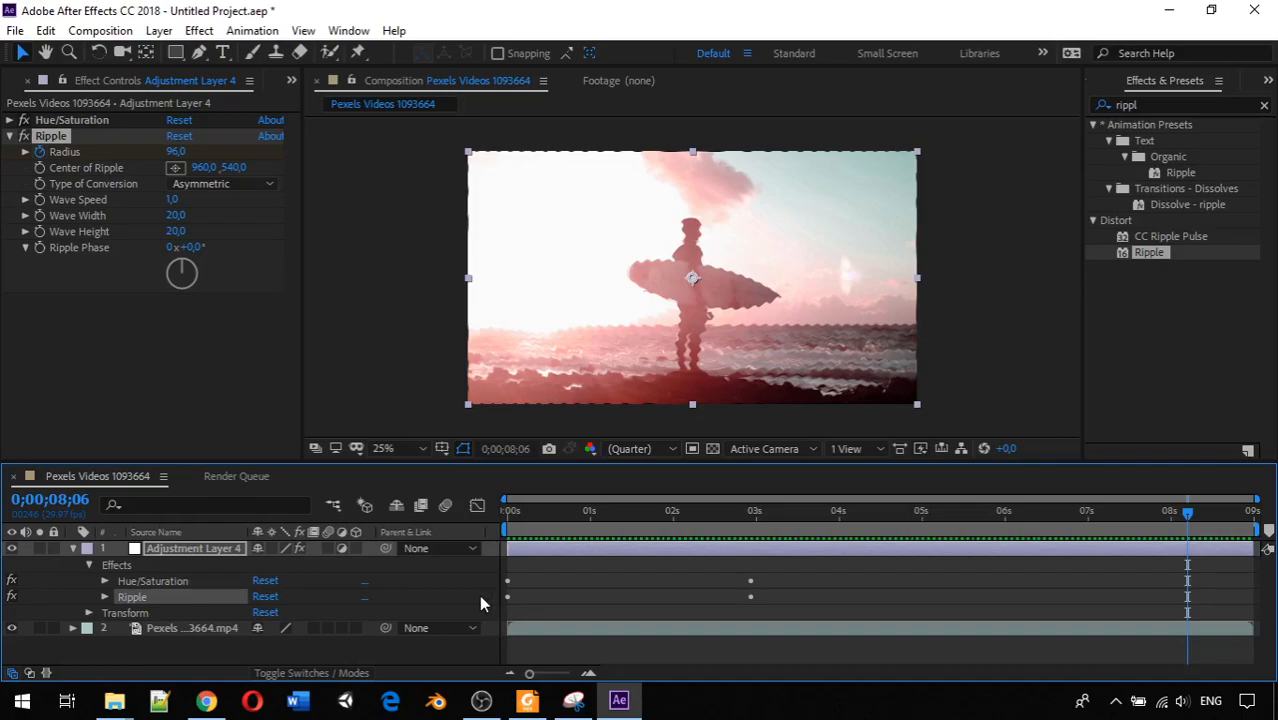
- Deselect the layer and scrub to 0;00;08;25 and back to 0;00;02;29 to examine the effects around the last keyframes
left_click(547, 600)
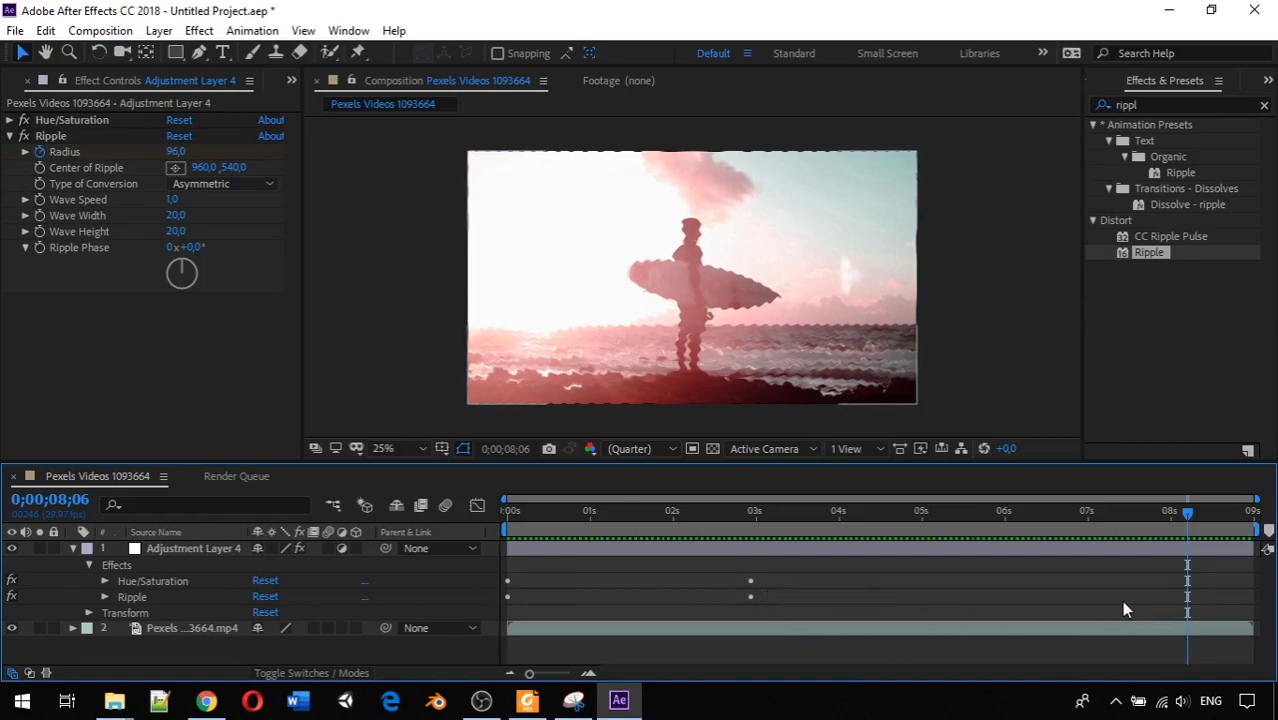
left_click_drag(1187, 512, 1228, 610)
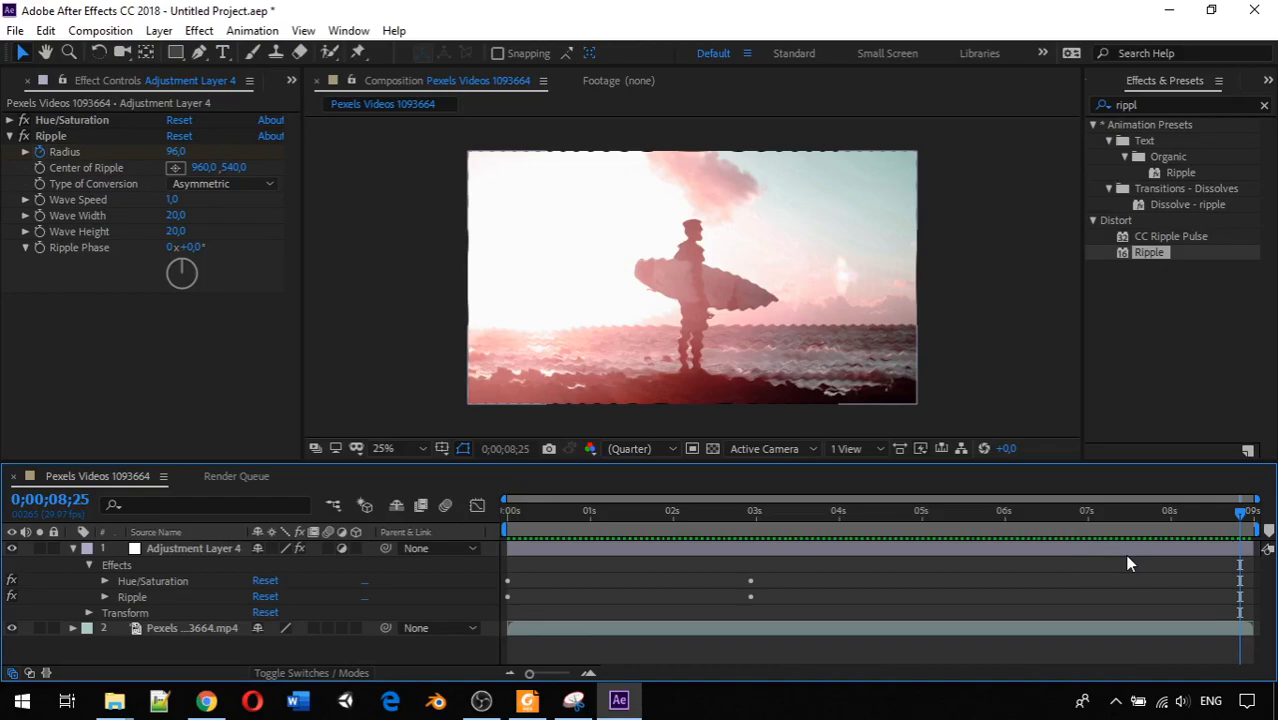
left_click_drag(1240, 520, 770, 551)
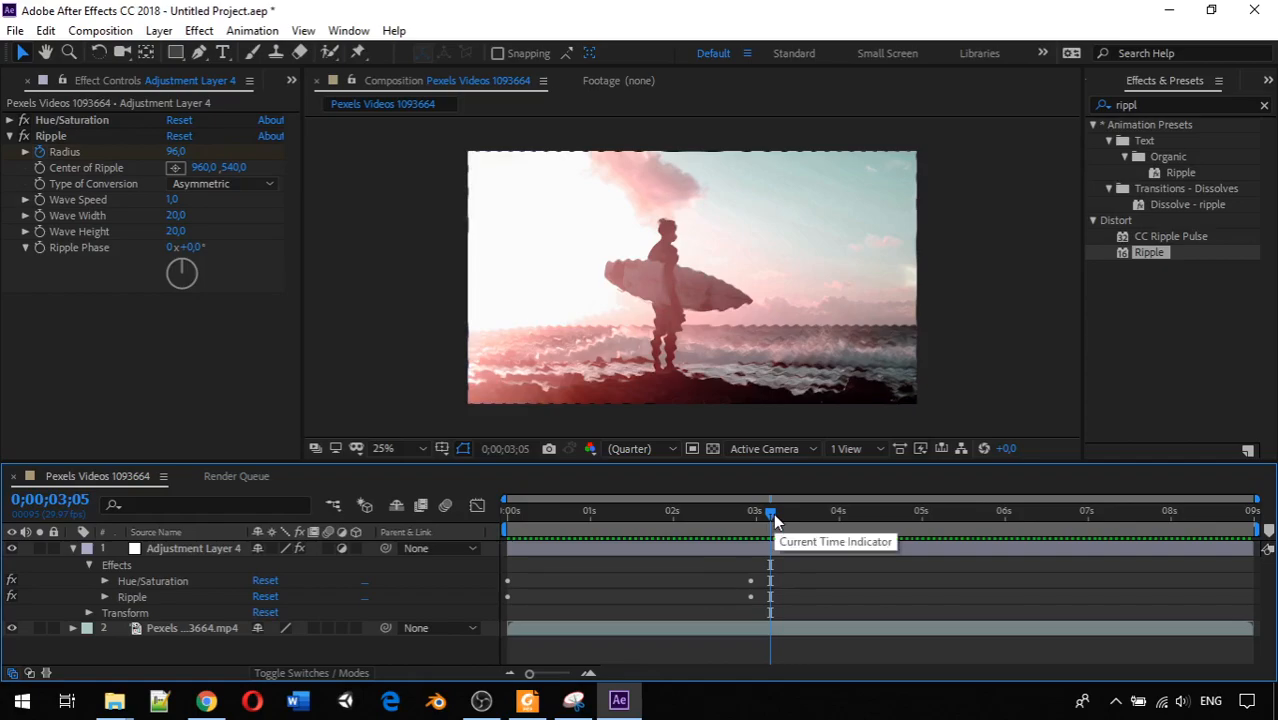
mouse_move(772, 517)
left_mouse_down()
mouse_move(506, 516)
mouse_move(755, 530)
left_mouse_up()
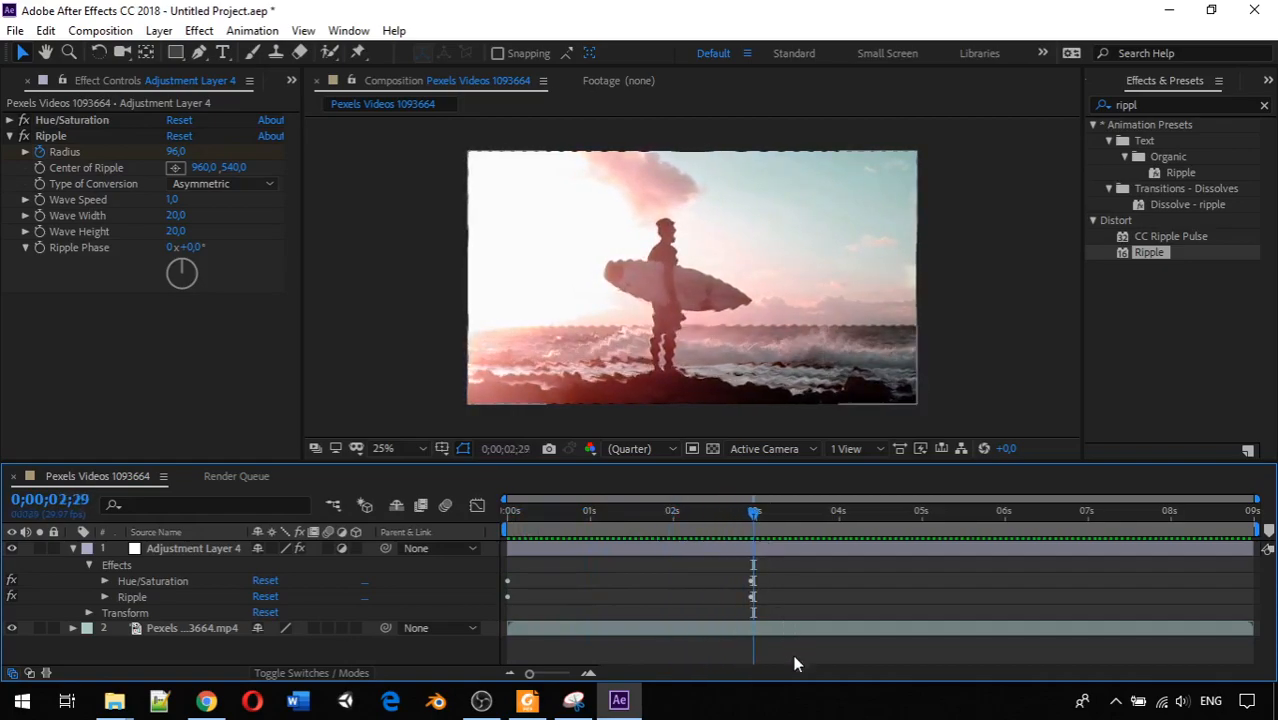